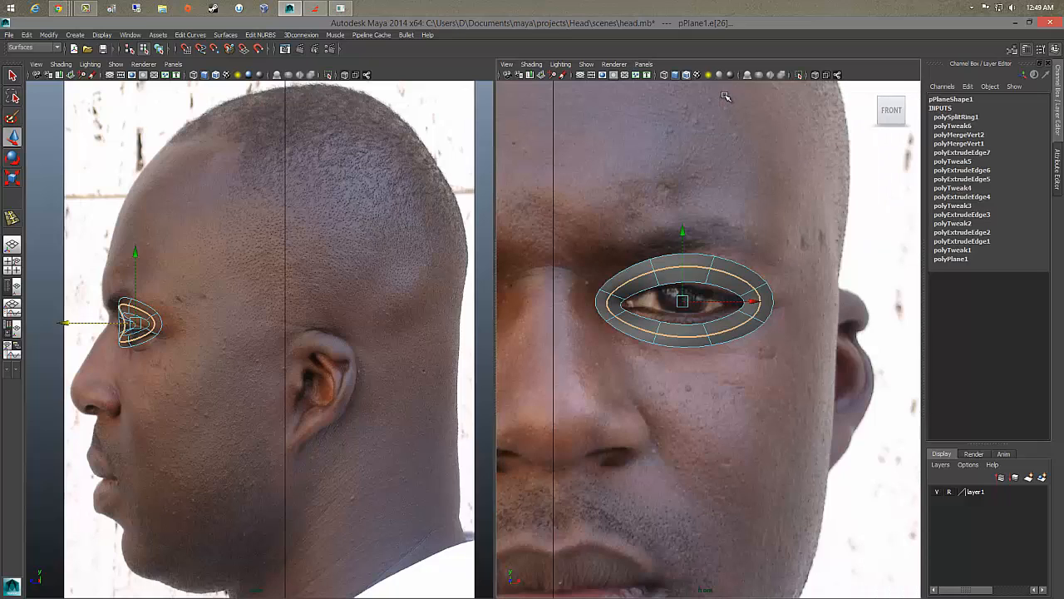
Step: Turn off the eye mesh's smooth preview and enable X-Ray shading in the front view
{"action": "key", "text": "1"}
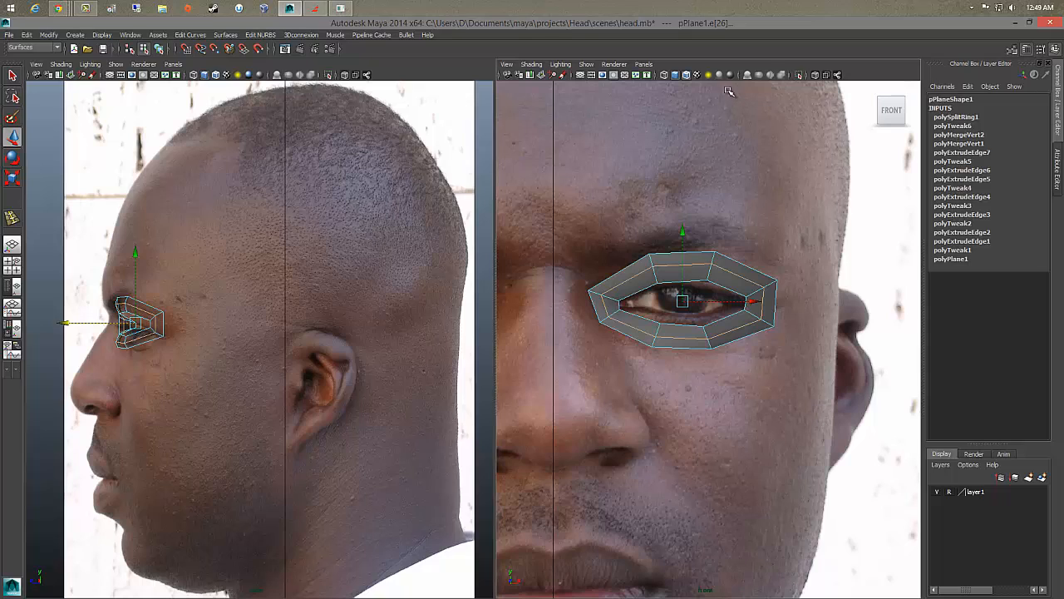
{"action": "left_click", "coordinate": [814, 75]}
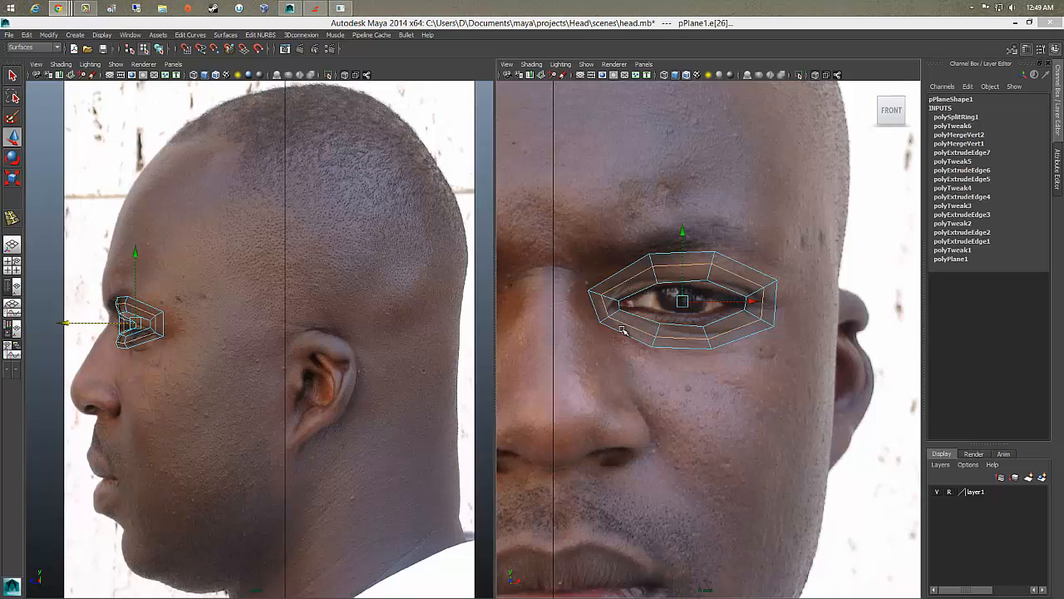
Step: Extrude the outer edges around the inner eye corner, scaled 0.926 in X and 1.533 in Y and Z, with Translate X -0.327
{"action": "right_click_drag", "start_coordinate": [622, 332], "coordinate": [613, 273]}
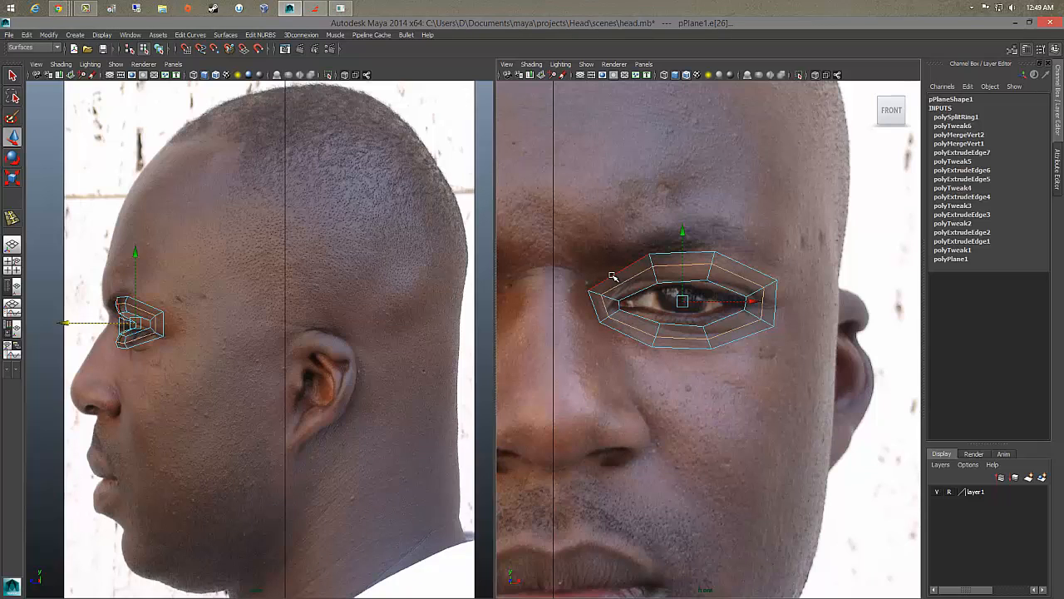
{"action": "left_click", "coordinate": [613, 275]}
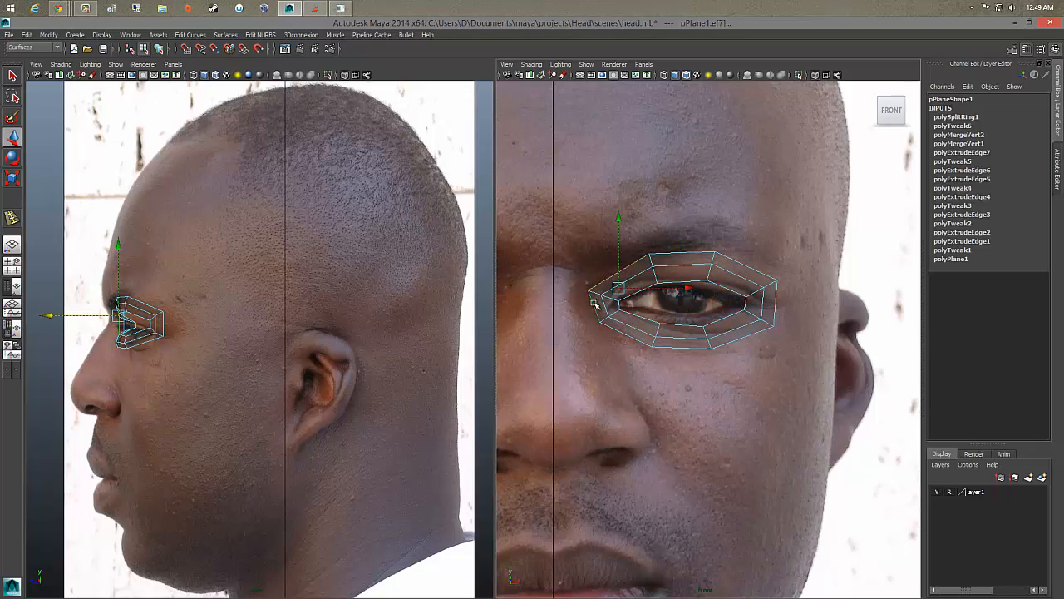
{"action": "left_click", "coordinate": [612, 330], "text": "shift"}
{"action": "right_click_drag", "start_coordinate": [613, 330], "coordinate": [615, 351], "text": "shift"}
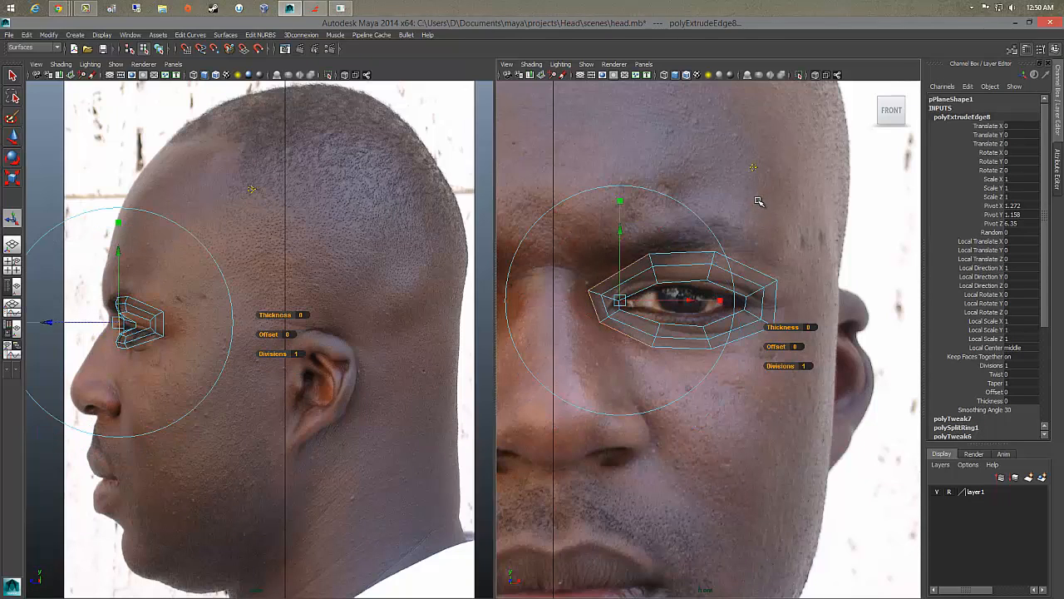
{"action": "left_click", "coordinate": [621, 201]}
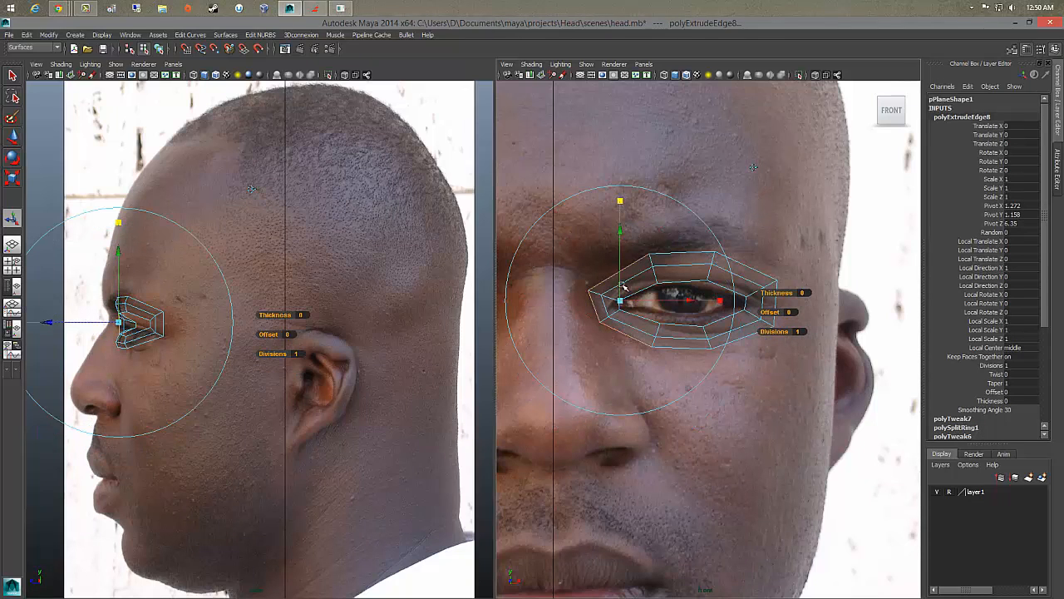
{"action": "left_click_drag", "start_coordinate": [621, 300], "coordinate": [638, 288]}
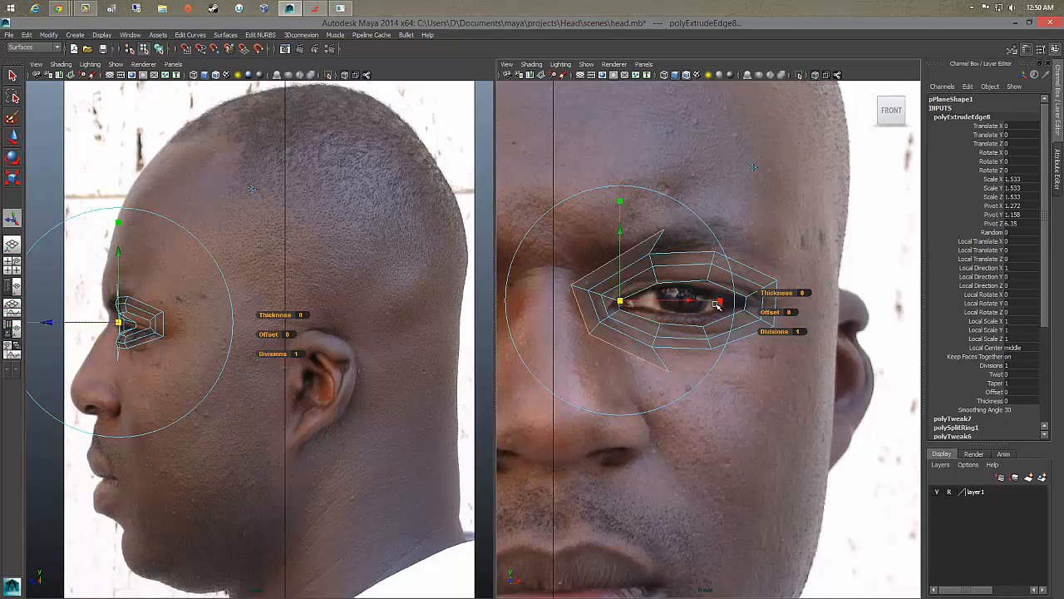
{"action": "left_click_drag", "start_coordinate": [720, 300], "coordinate": [675, 301]}
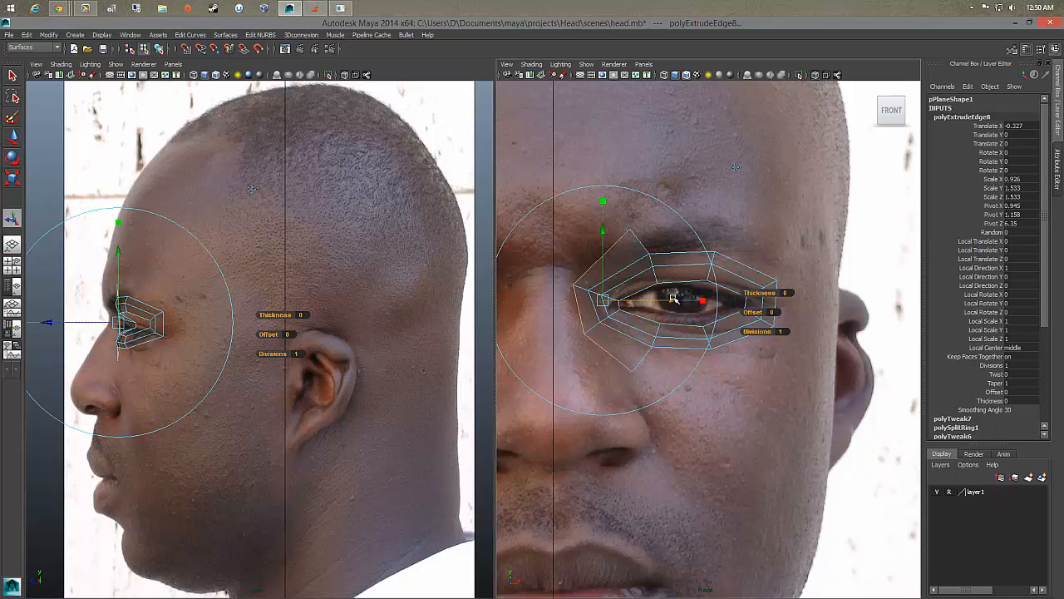
Step: Move the extruded inner-corner edges forward in the side view by a Translate Z of about 0.391
{"action": "middle_click_drag", "start_coordinate": [233, 314], "coordinate": [223, 312], "text": "alt"}
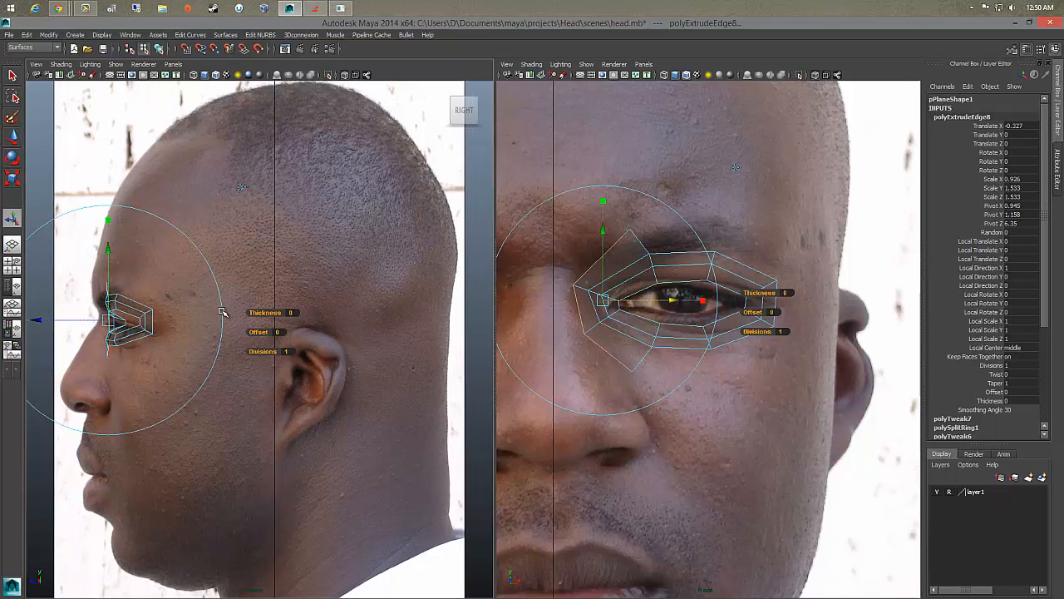
{"action": "key", "text": "f"}
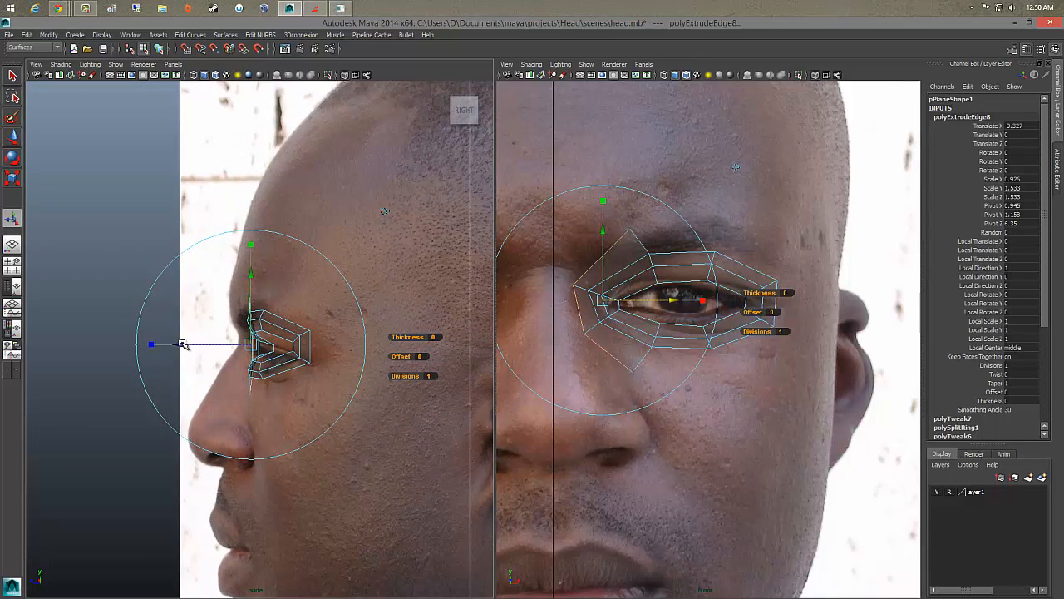
{"action": "left_click_drag", "start_coordinate": [183, 344], "coordinate": [170, 344]}
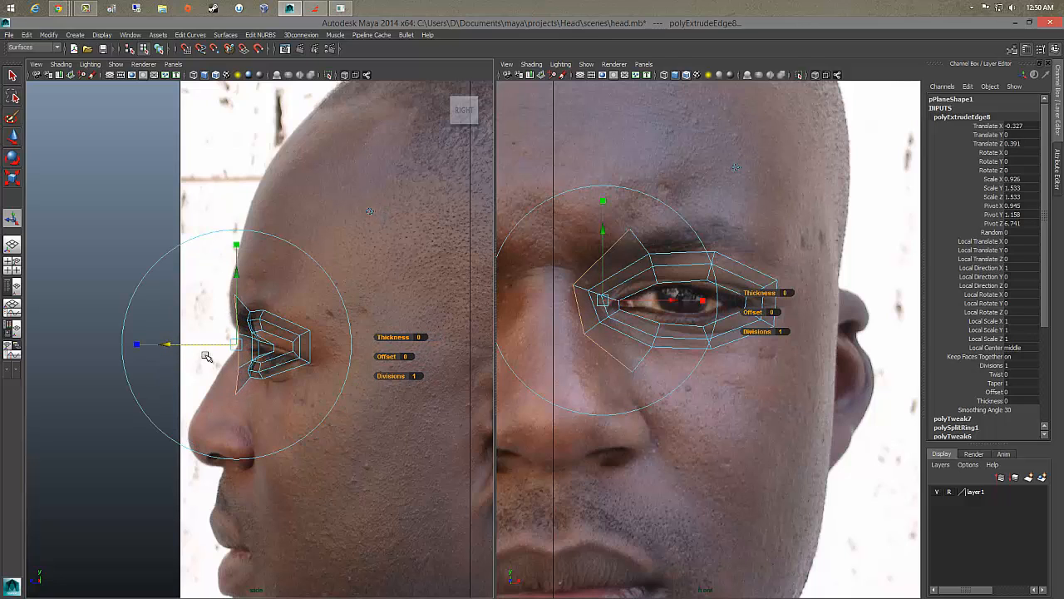
Step: Reposition the new strip's two lower vertices in the front and side views to follow the side of the nose
{"action": "right_click_drag", "start_coordinate": [604, 332], "coordinate": [575, 332]}
{"action": "left_click_drag", "start_coordinate": [603, 350], "coordinate": [575, 329]}
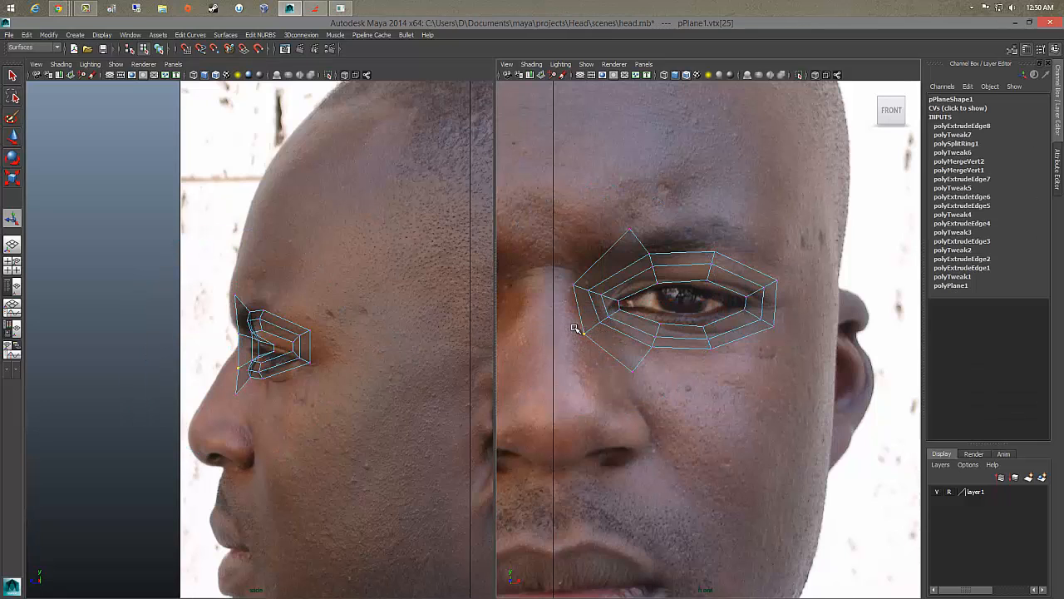
{"action": "key", "text": "w"}
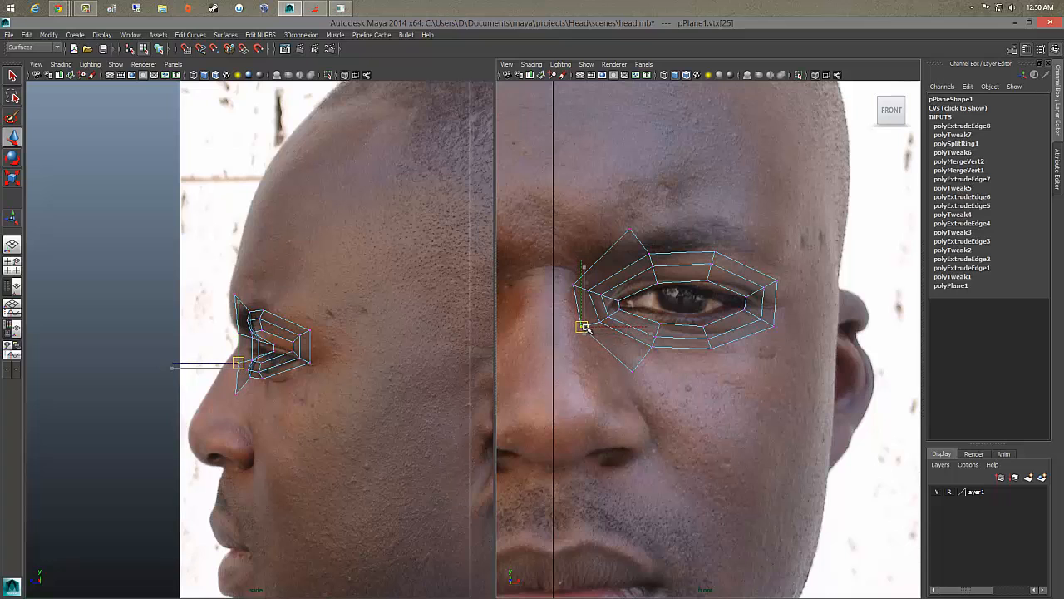
{"action": "left_click_drag", "start_coordinate": [238, 363], "coordinate": [221, 384]}
{"action": "left_click", "coordinate": [227, 387]}
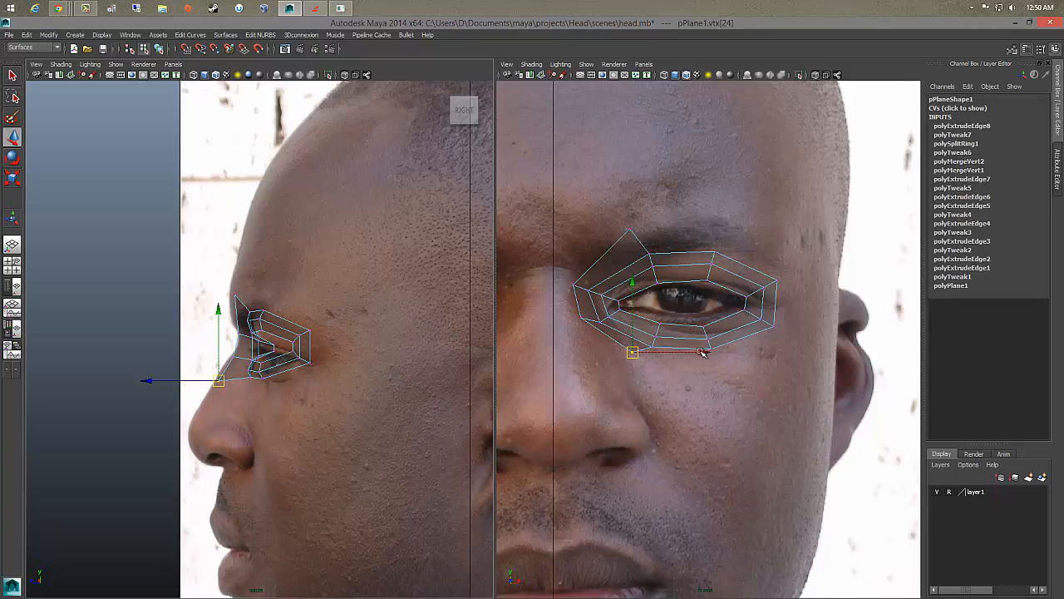
{"action": "left_click_drag", "start_coordinate": [702, 352], "coordinate": [677, 356]}
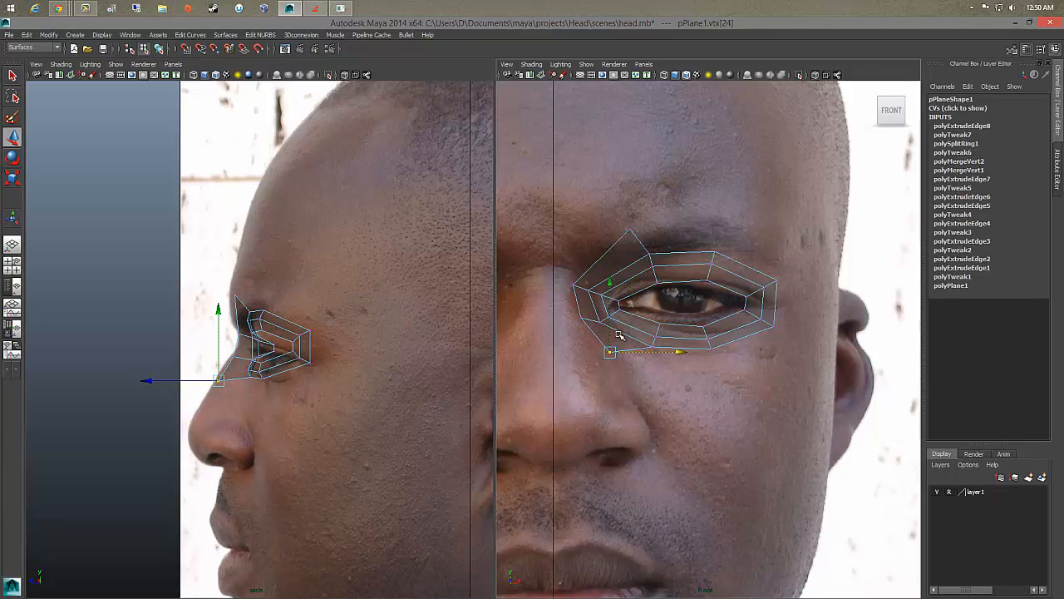
Step: Fine-tune the strip's nose-side vertex and set its lowest vertex slightly lower beneath the inner eye corner
{"action": "left_click", "coordinate": [580, 316]}
{"action": "left_click_drag", "start_coordinate": [580, 247], "coordinate": [588, 280]}
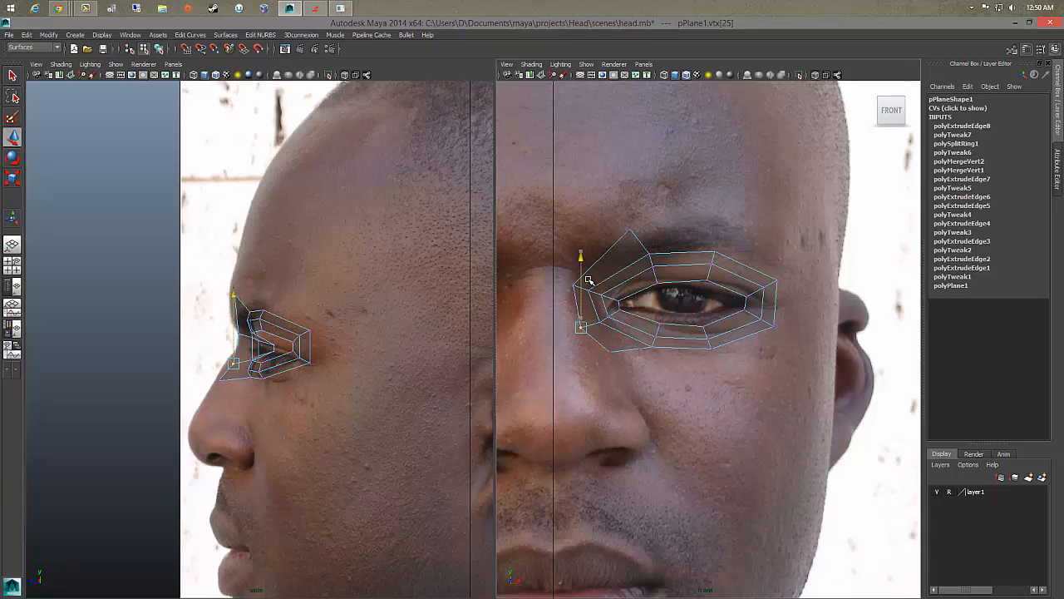
{"action": "left_click", "coordinate": [652, 345]}
{"action": "left_click_drag", "start_coordinate": [657, 350], "coordinate": [609, 358]}
{"action": "left_click", "coordinate": [608, 351]}
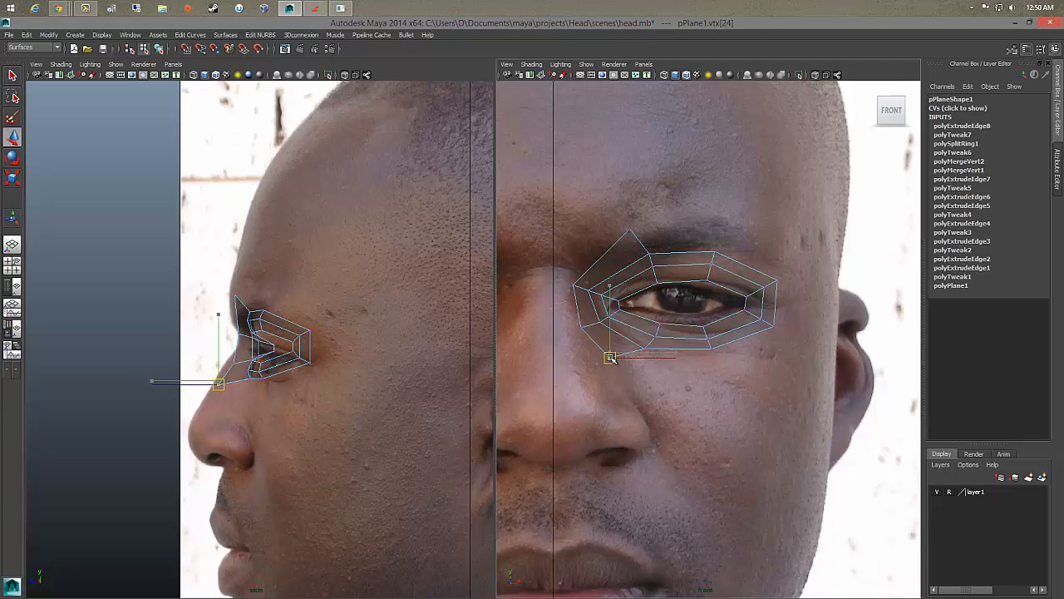
Step: Adjust the strip's upper vertices and the neighbouring inner-ring vertices to even out the loops around the inner eye corner
{"action": "left_click", "coordinate": [630, 229]}
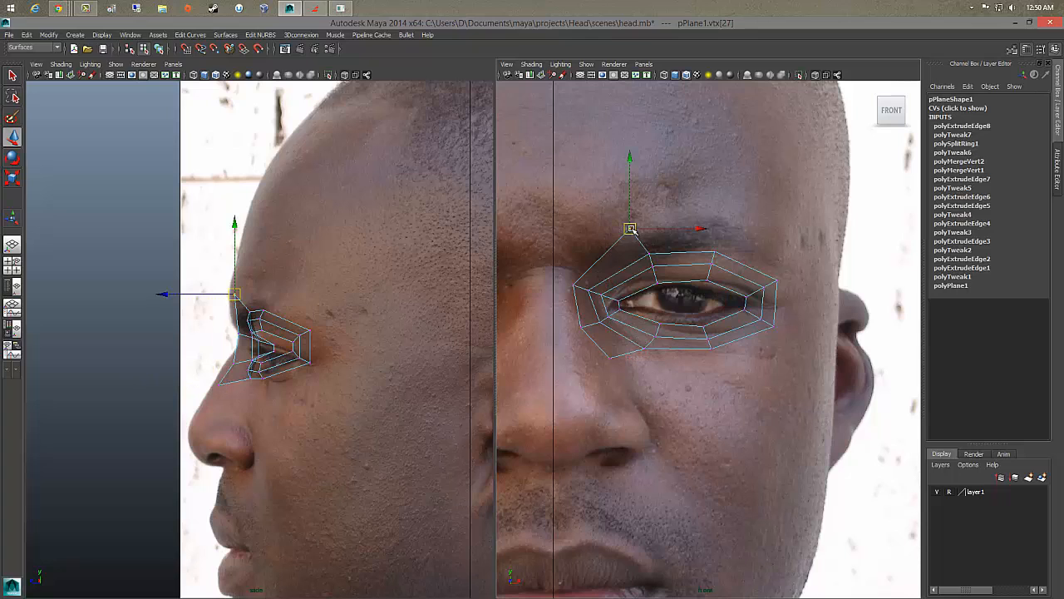
{"action": "left_click", "coordinate": [574, 285]}
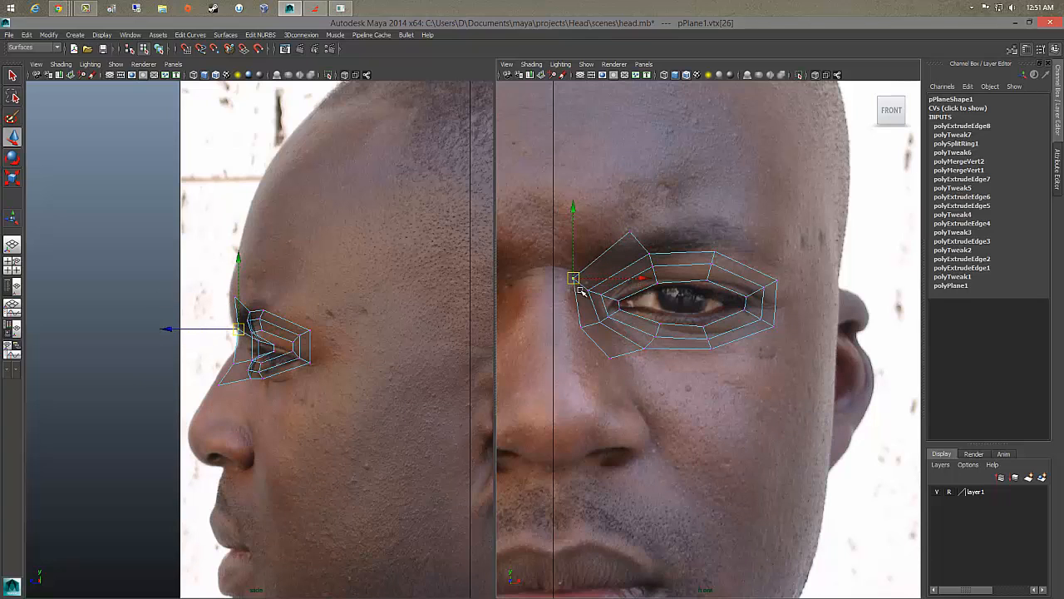
{"action": "left_click", "coordinate": [588, 291]}
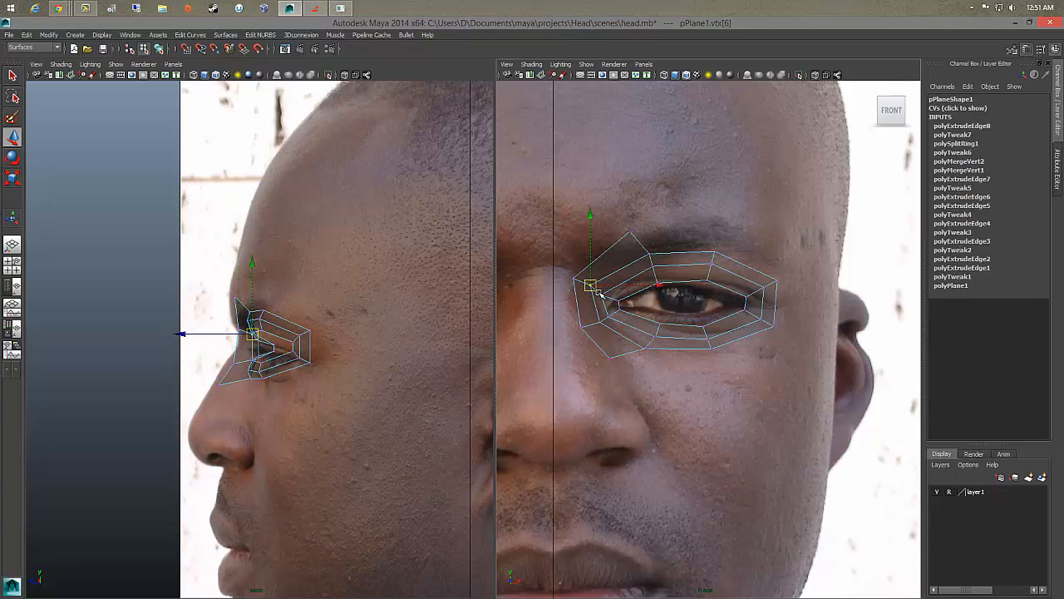
{"action": "left_click", "coordinate": [602, 292]}
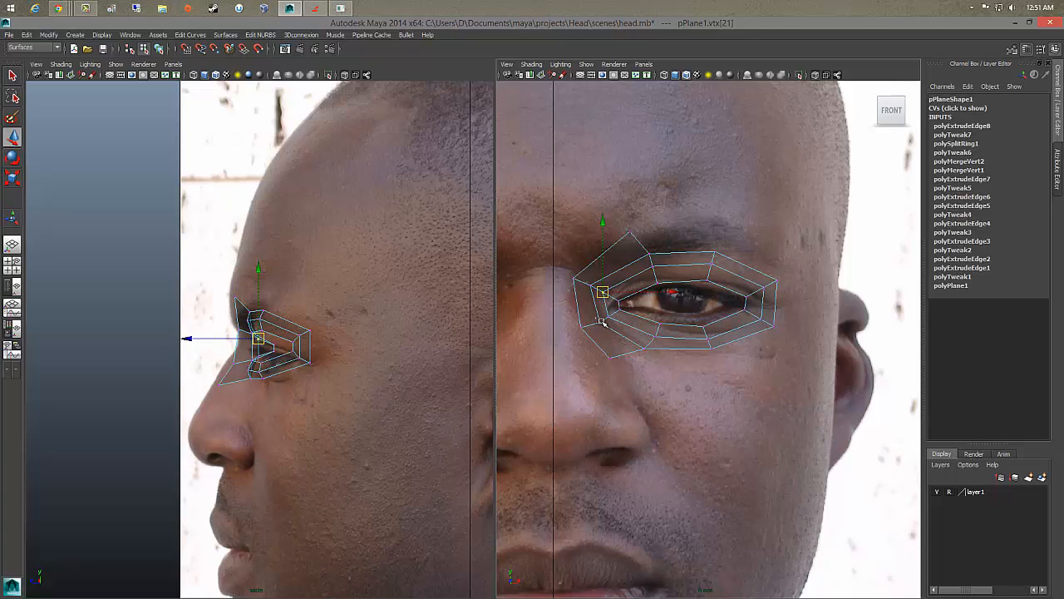
{"action": "left_click", "coordinate": [597, 320]}
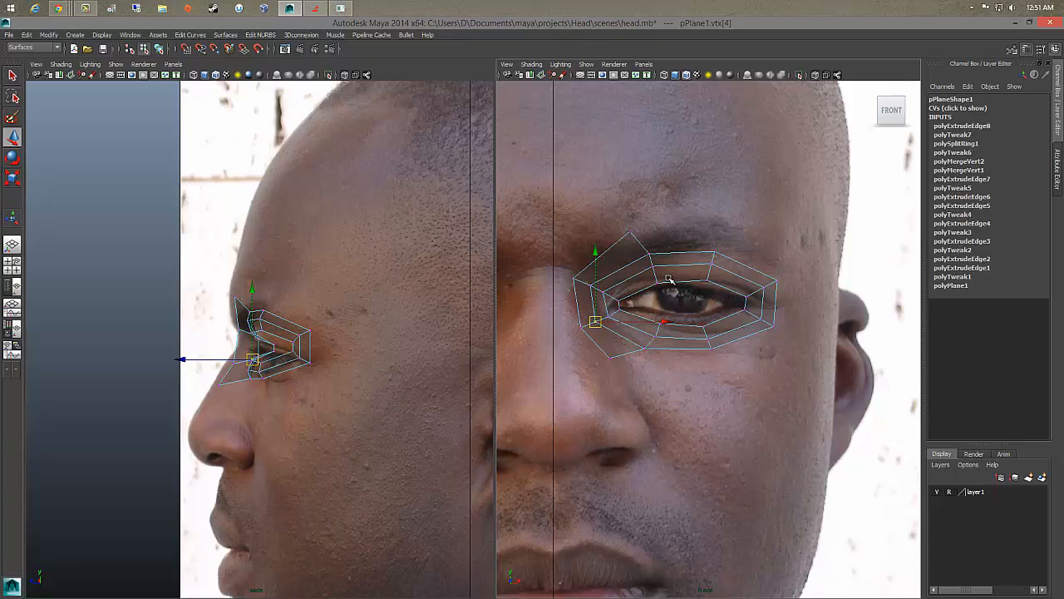
Step: Extrude the mesh's remaining outer edges, from above the eye around the outer corner to the lower lid
{"action": "right_click_drag", "start_coordinate": [697, 265], "coordinate": [695, 248]}
{"action": "left_click", "coordinate": [695, 254]}
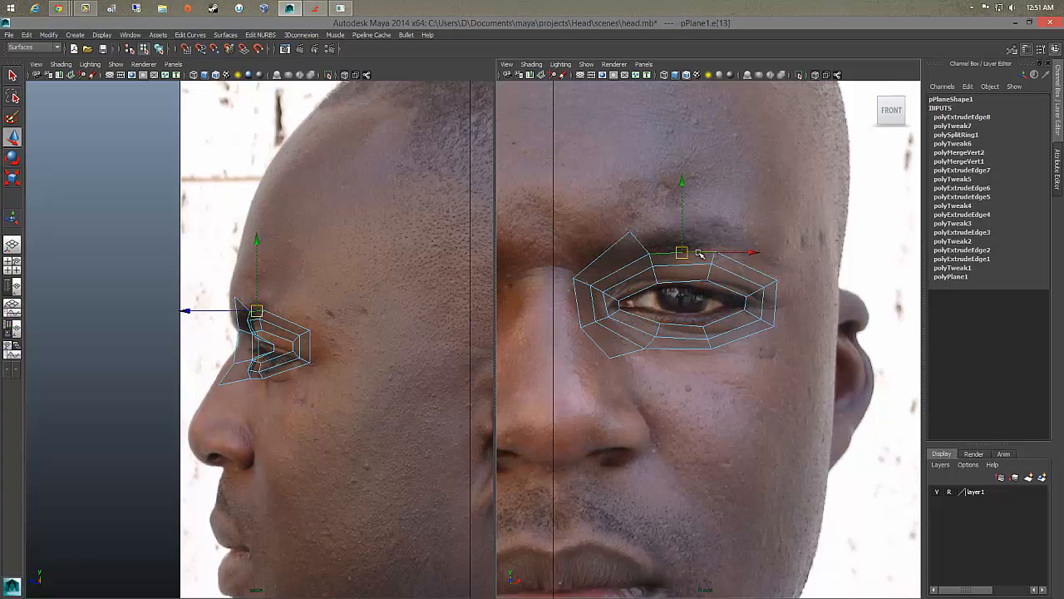
{"action": "left_click", "coordinate": [756, 289], "text": "shift"}
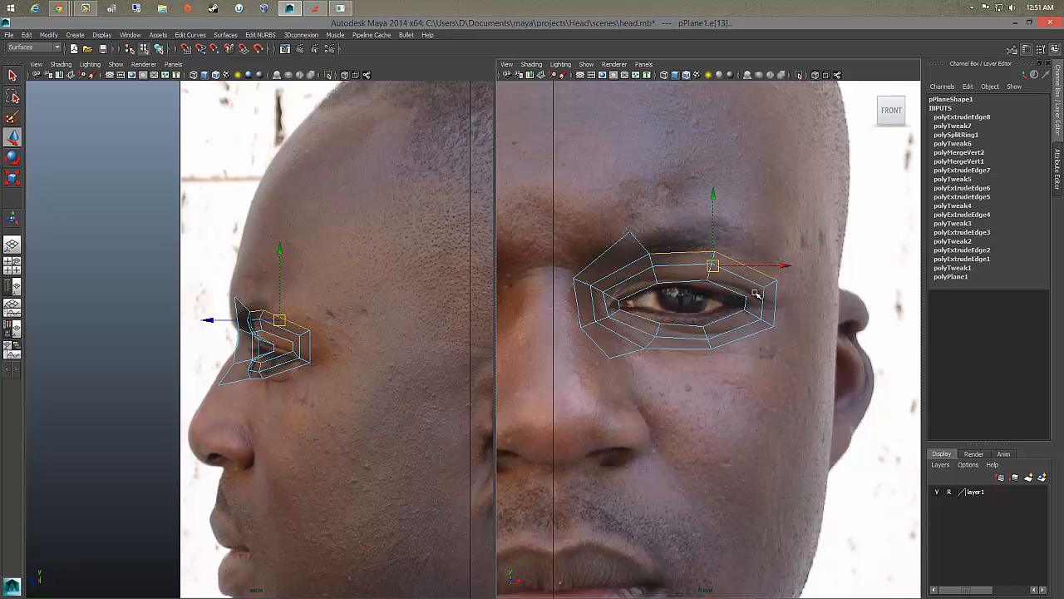
{"action": "left_click", "coordinate": [773, 306], "text": "shift"}
{"action": "left_click", "coordinate": [697, 343], "text": "shift"}
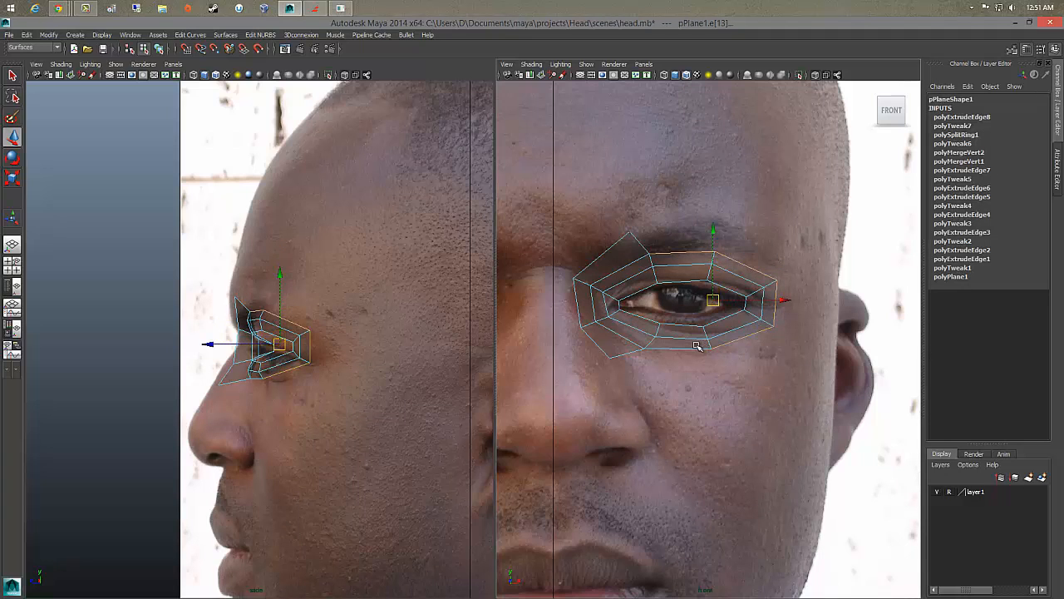
{"action": "left_click", "coordinate": [696, 348]}
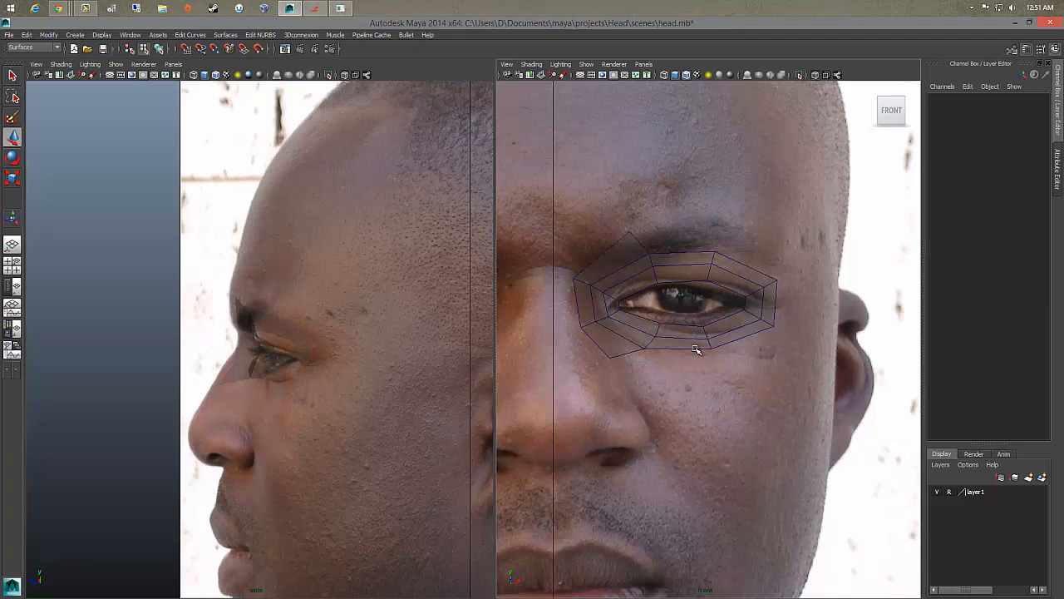
{"action": "key", "text": "ctrl+z"}
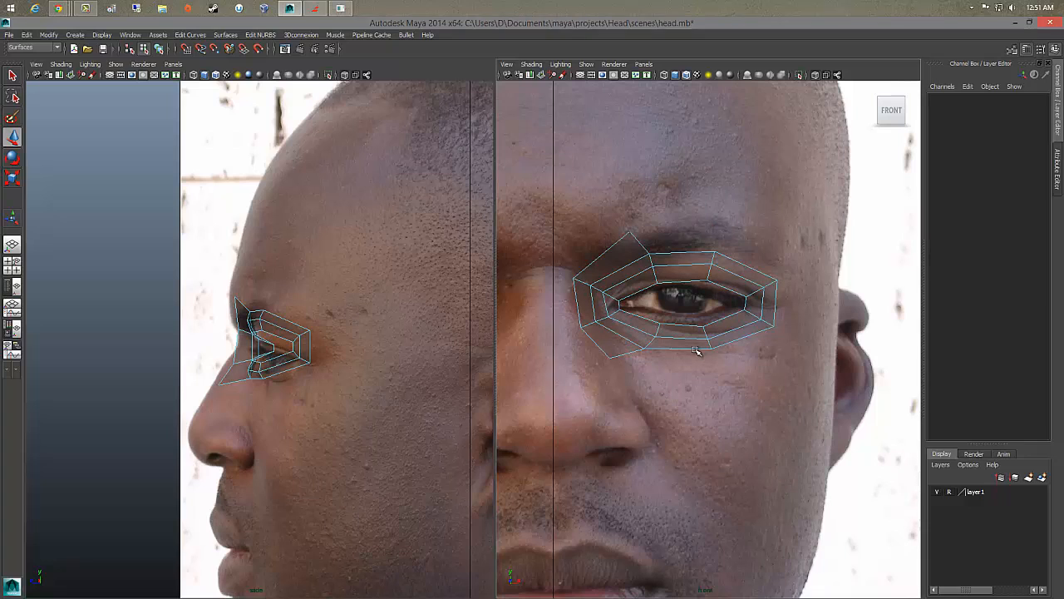
{"action": "left_click", "coordinate": [696, 350]}
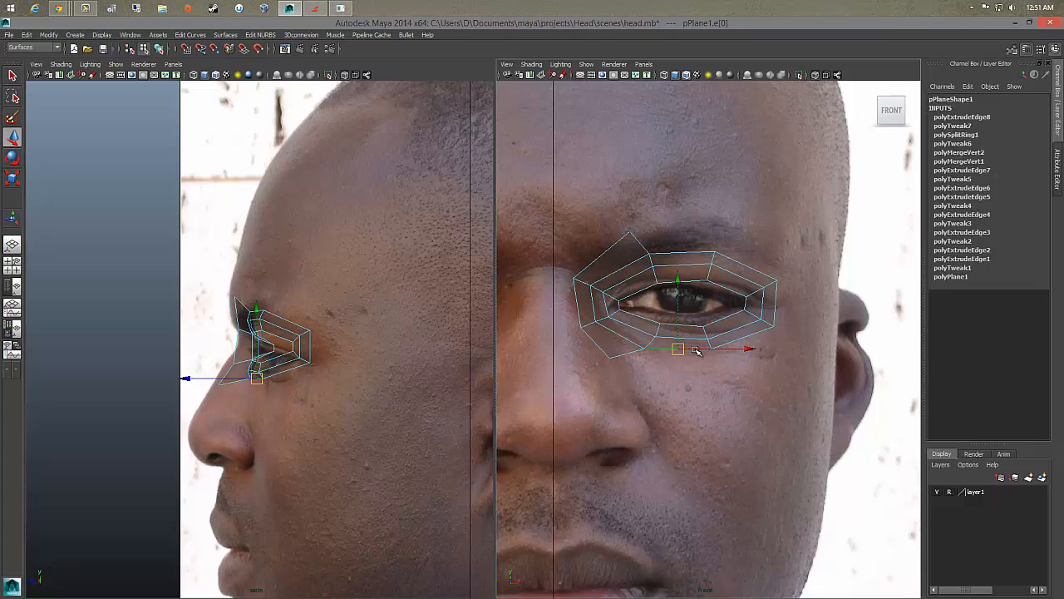
{"action": "left_click", "coordinate": [775, 309], "text": "shift"}
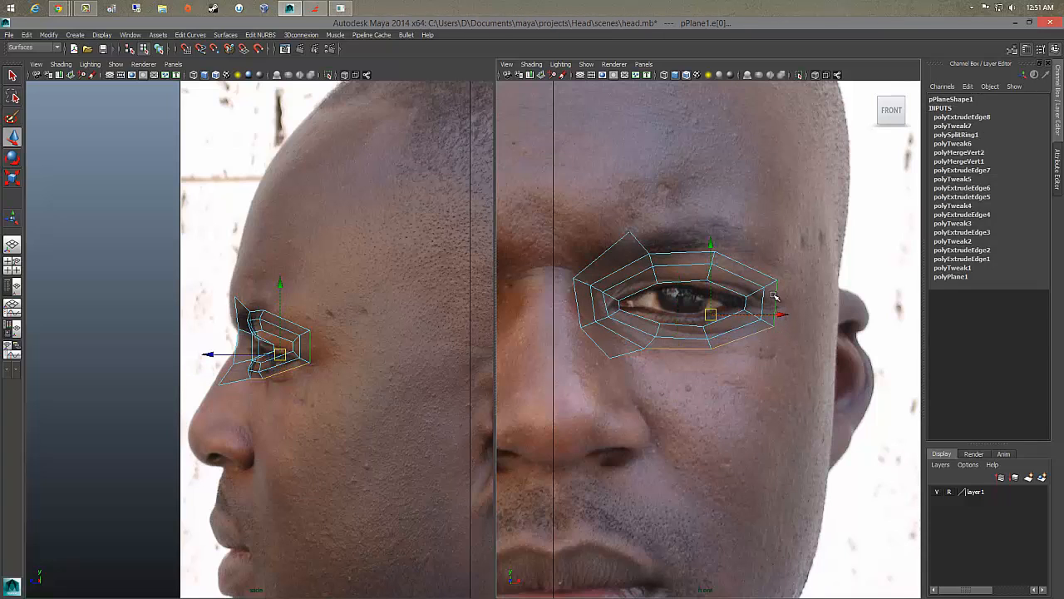
{"action": "left_click", "coordinate": [755, 268], "text": "shift"}
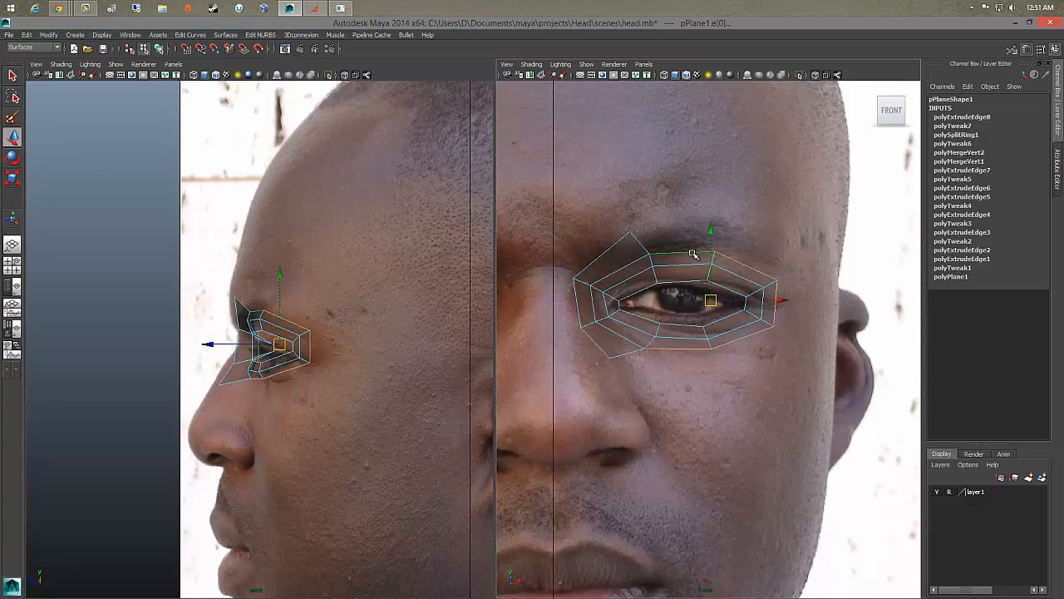
{"action": "right_click_drag", "start_coordinate": [693, 254], "coordinate": [696, 280], "text": "shift"}
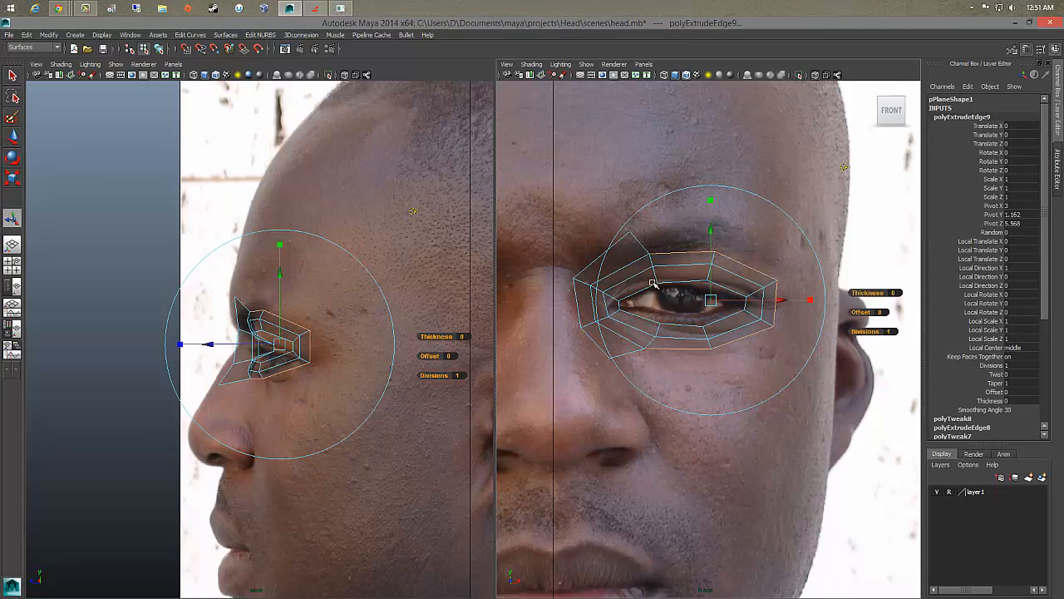
Step: Scale the extruded edges to 1.284 in X, 1.472 in Y and 1.317 in Z, and shift them slightly forward
{"action": "left_click", "coordinate": [710, 199]}
{"action": "left_click_drag", "start_coordinate": [712, 305], "coordinate": [723, 298]}
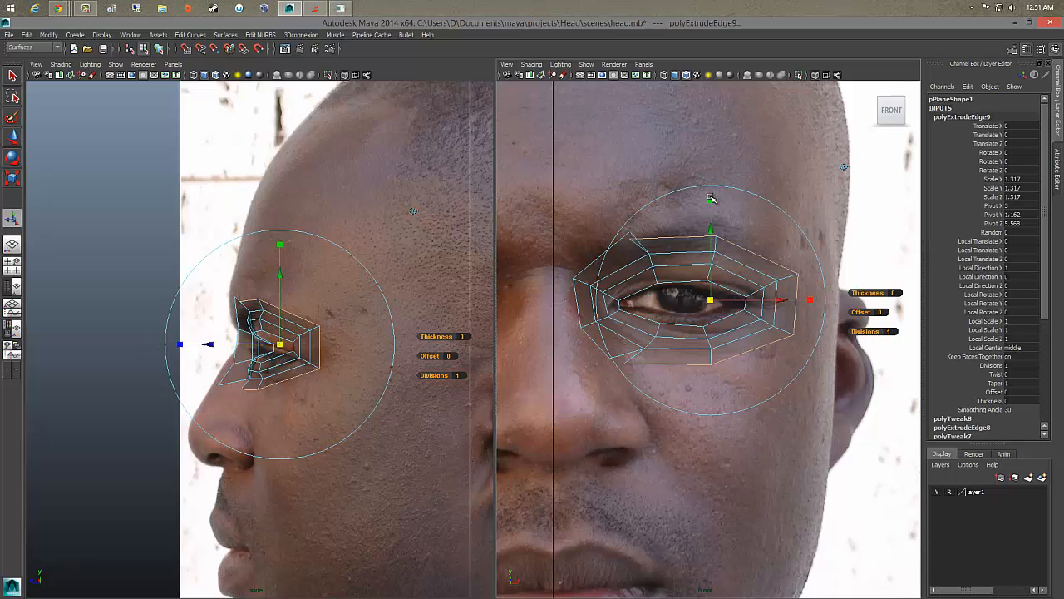
{"action": "left_click_drag", "start_coordinate": [710, 198], "coordinate": [710, 179]}
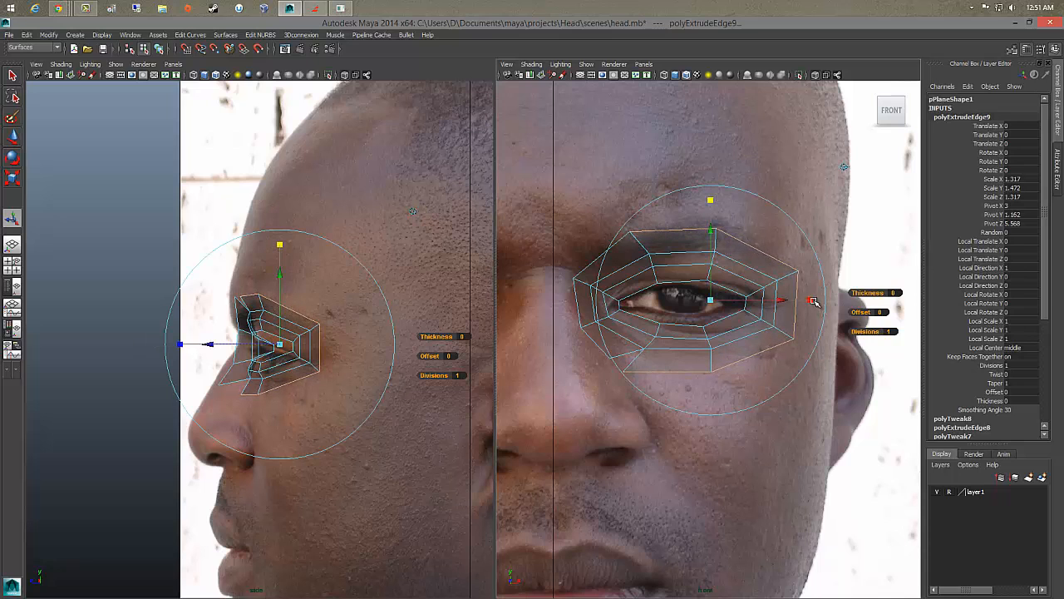
{"action": "left_click_drag", "start_coordinate": [813, 301], "coordinate": [810, 299]}
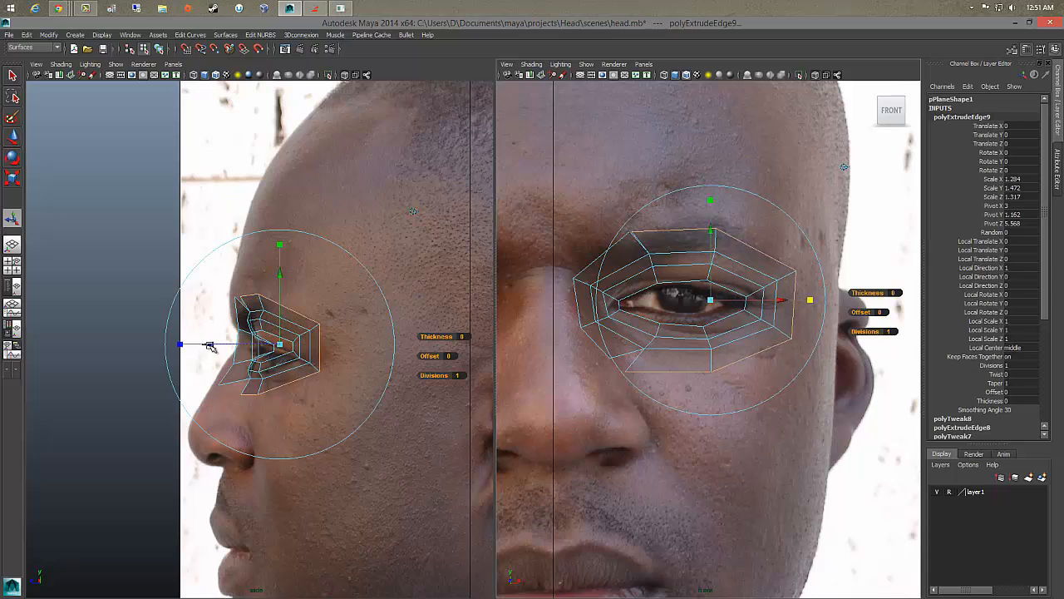
{"action": "left_click_drag", "start_coordinate": [210, 346], "coordinate": [205, 343]}
{"action": "left_click", "coordinate": [314, 341]}
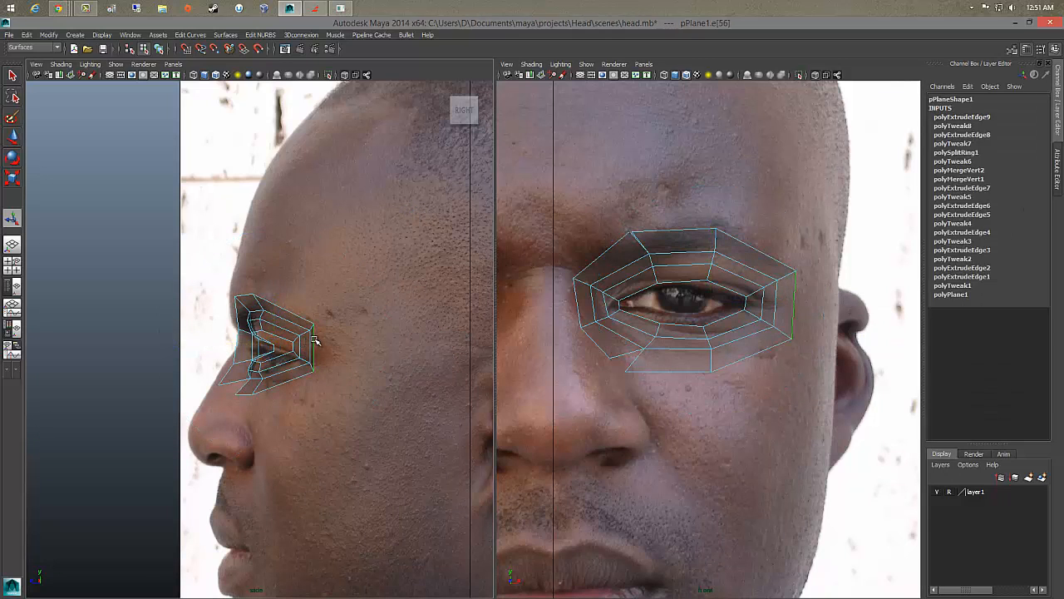
Step: Move the outermost edge at the outer eye corner back toward the ear, and shift the neighbouring ring's edge slightly back
{"action": "key", "text": "r"}
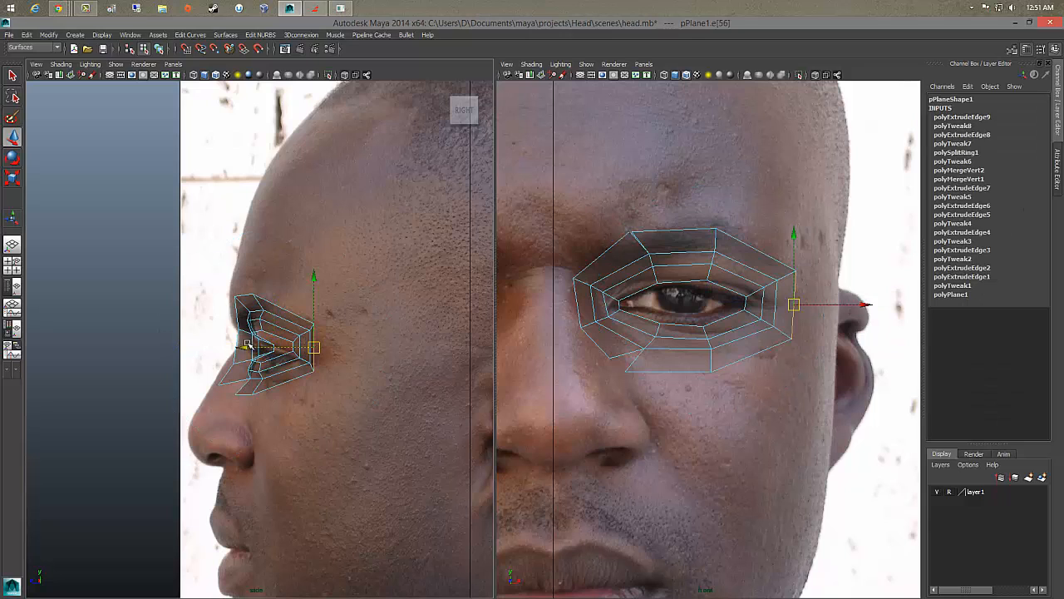
{"action": "left_click_drag", "start_coordinate": [314, 344], "coordinate": [266, 344]}
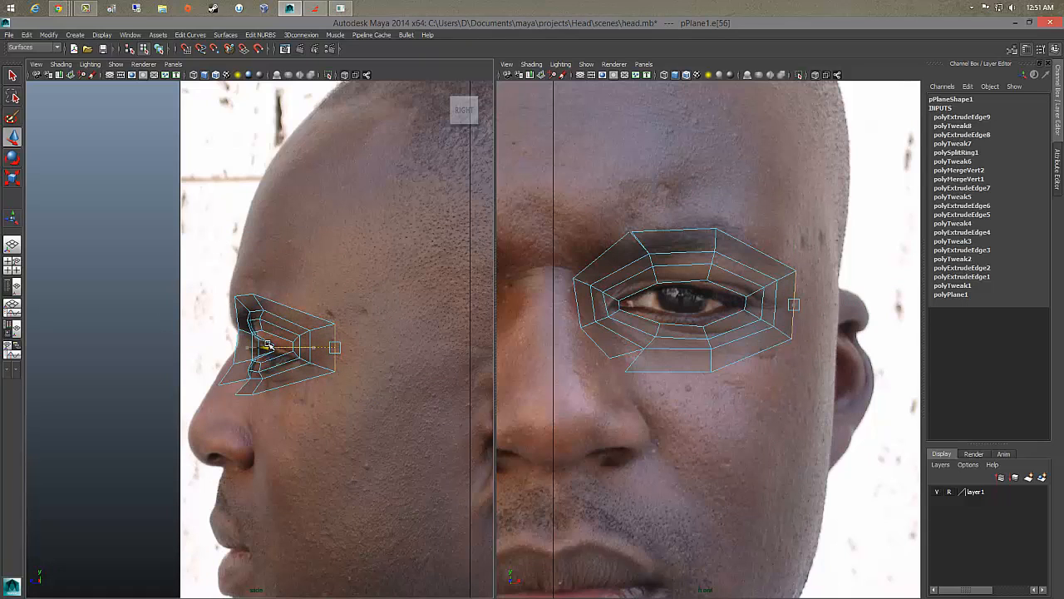
{"action": "key", "text": "w"}
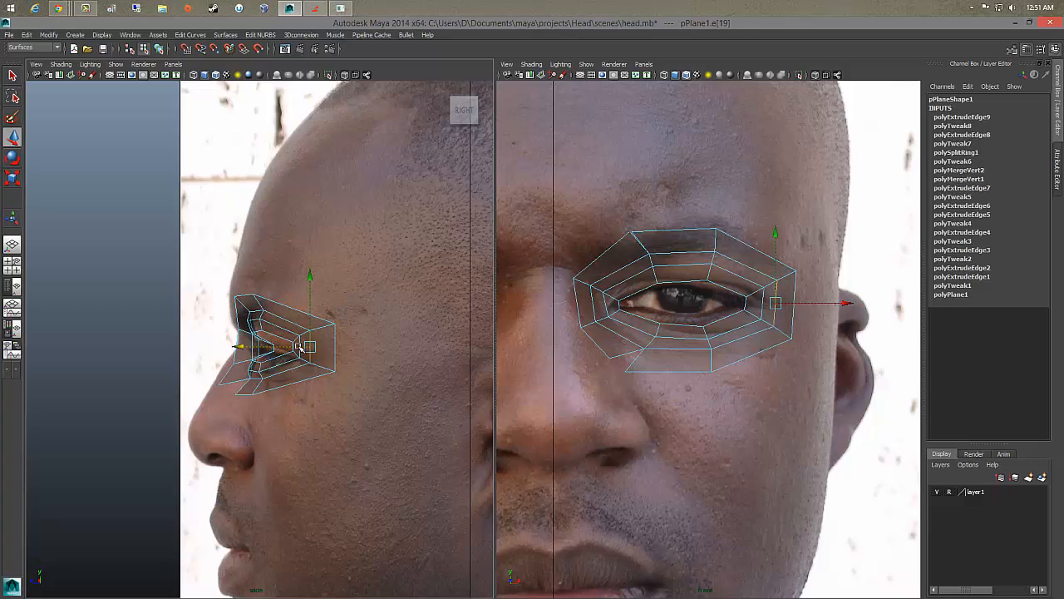
{"action": "left_click", "coordinate": [315, 347]}
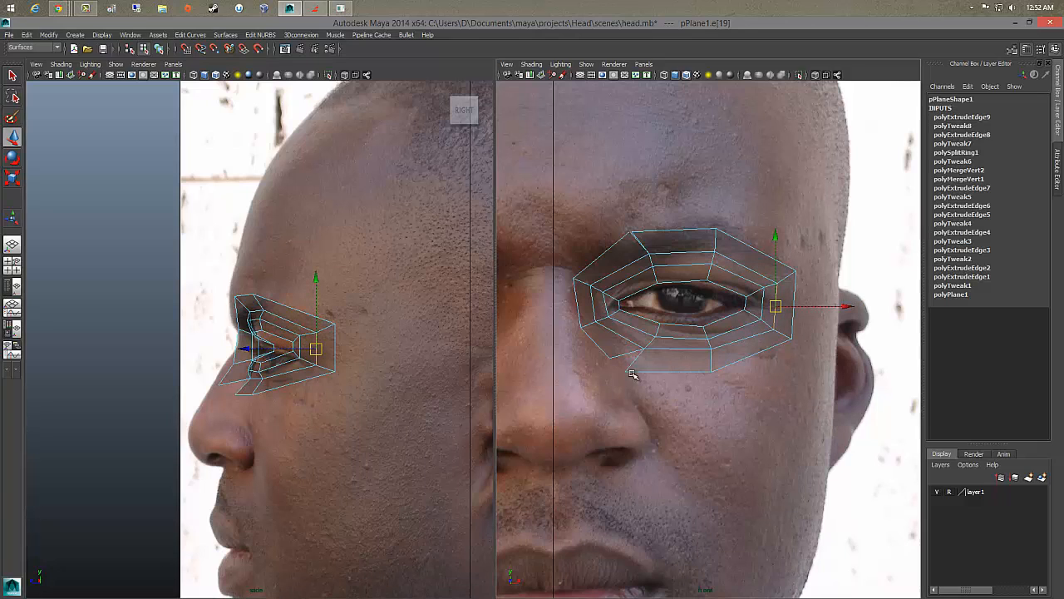
Step: Merge the two loose outer-ring vertices beneath the inner eye corner to close the gap in the loop
{"action": "right_click_drag", "start_coordinate": [634, 368], "coordinate": [592, 337]}
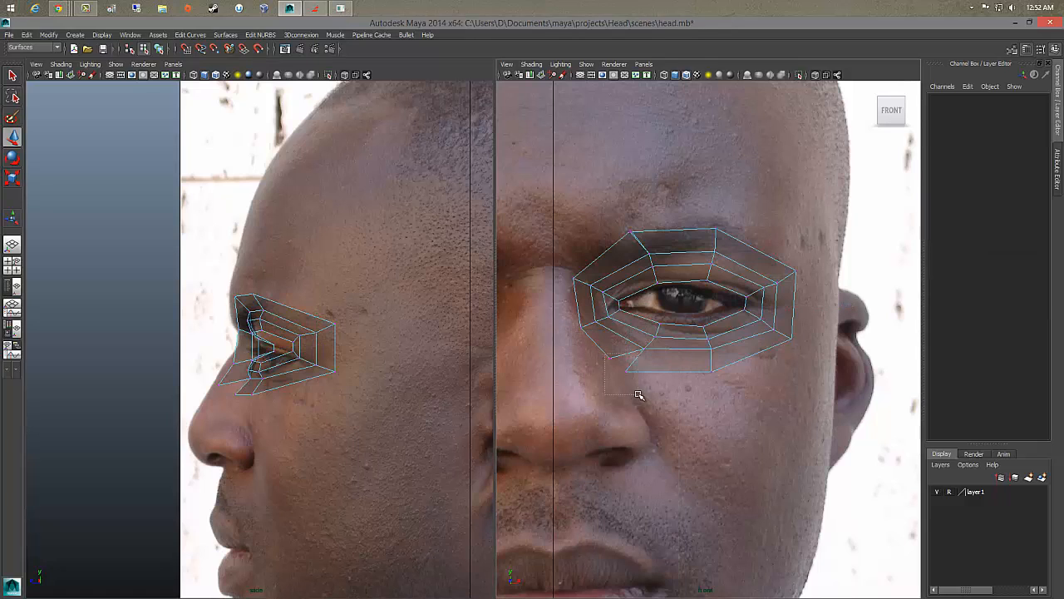
{"action": "left_click", "coordinate": [622, 372]}
{"action": "right_click_drag", "start_coordinate": [623, 373], "coordinate": [638, 322], "text": "shift"}
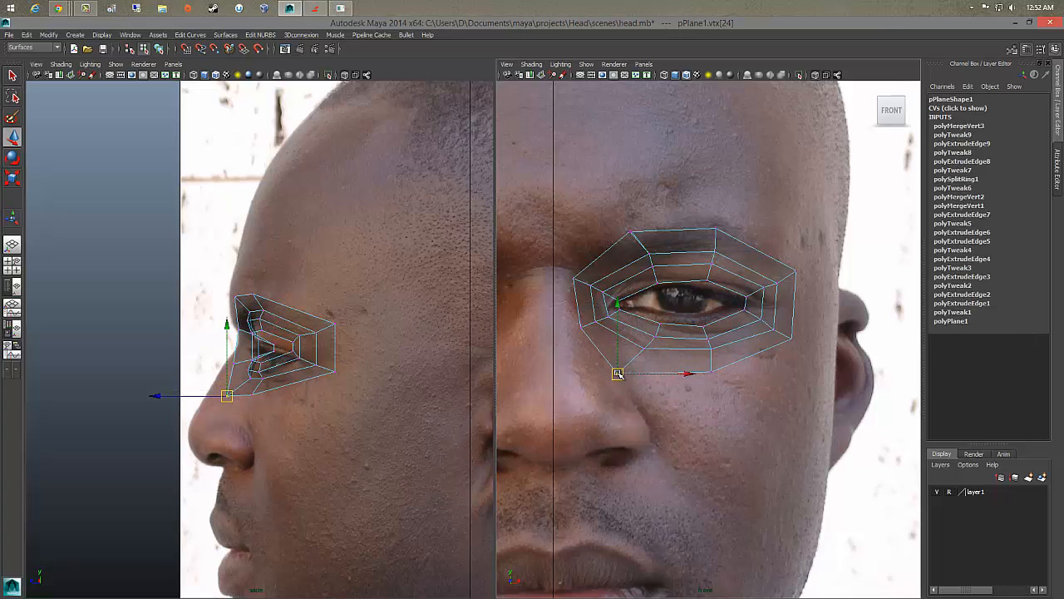
Step: Lower the outer-ring vertex beneath the eye and spread the next ring's lower and upper nose-side vertices outward
{"action": "left_click", "coordinate": [712, 380]}
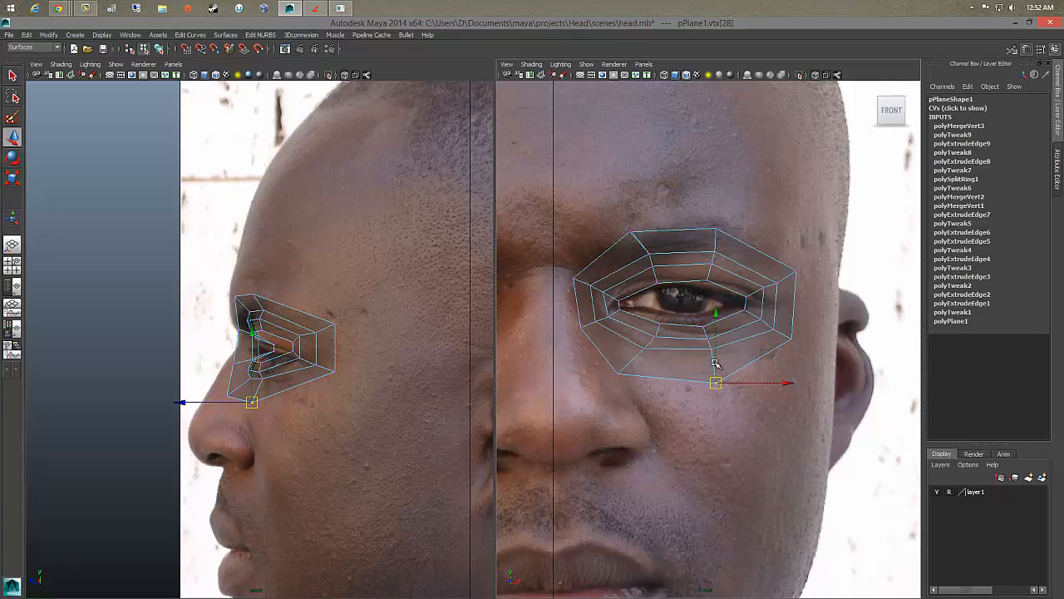
{"action": "left_click", "coordinate": [711, 357]}
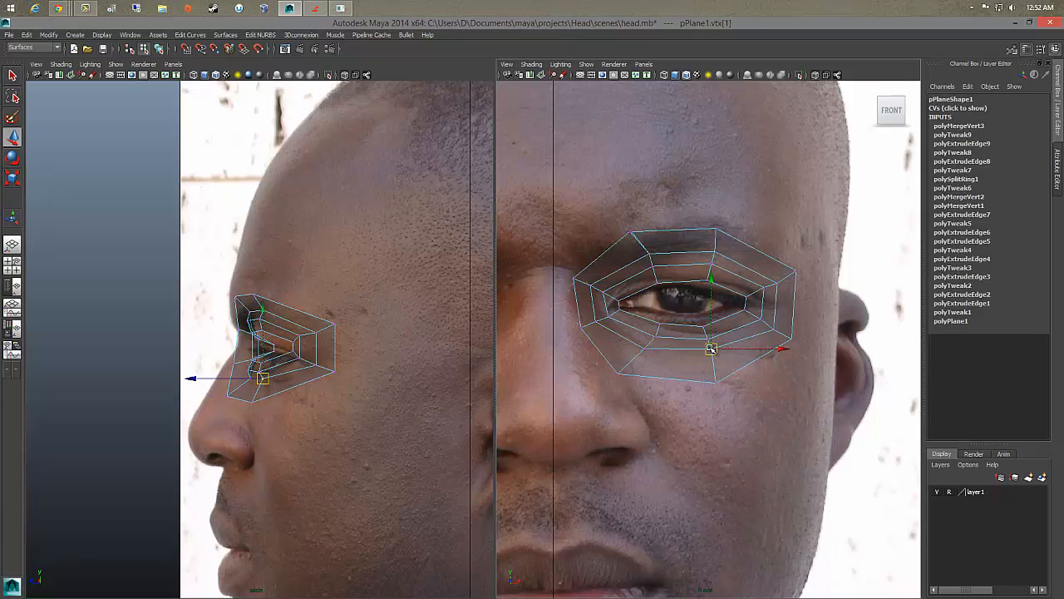
{"action": "left_click", "coordinate": [639, 351]}
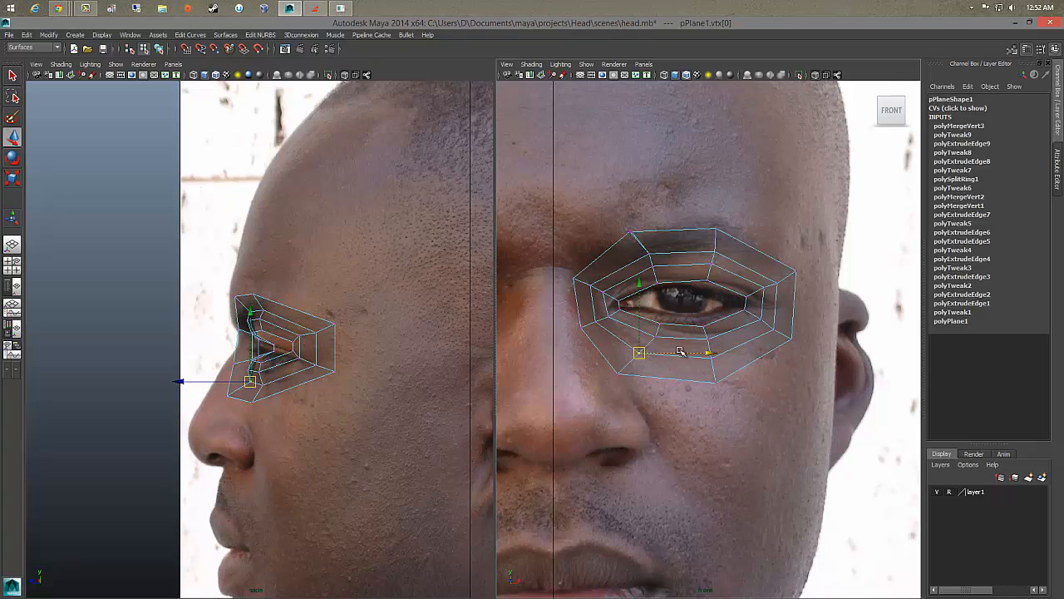
{"action": "left_click", "coordinate": [636, 248]}
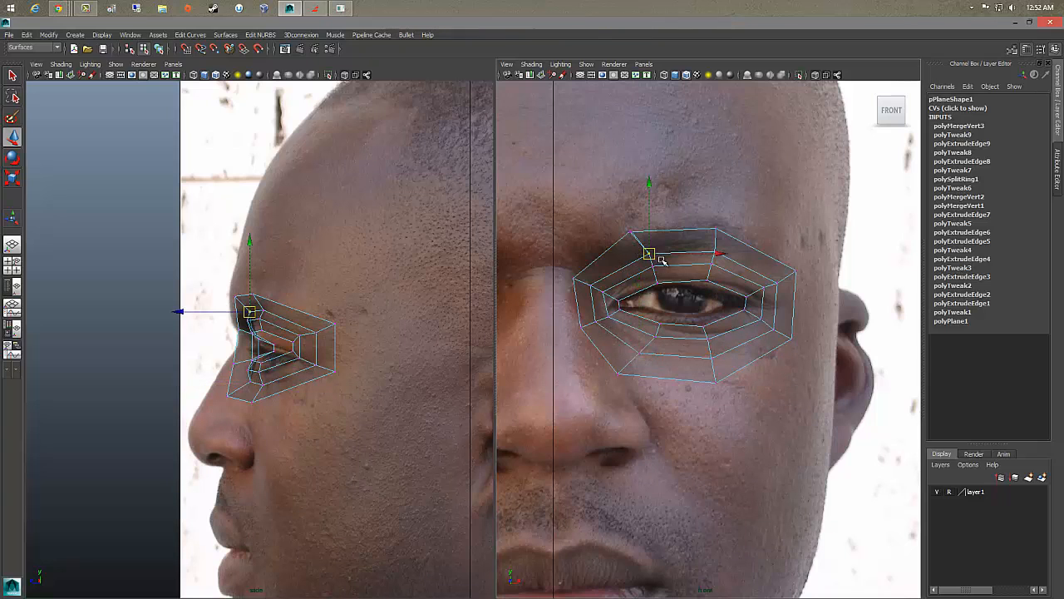
Step: Merge the overlapping outer-ring vertices at the inner brow and move the merged vertex up toward the nose
{"action": "left_click", "coordinate": [630, 231]}
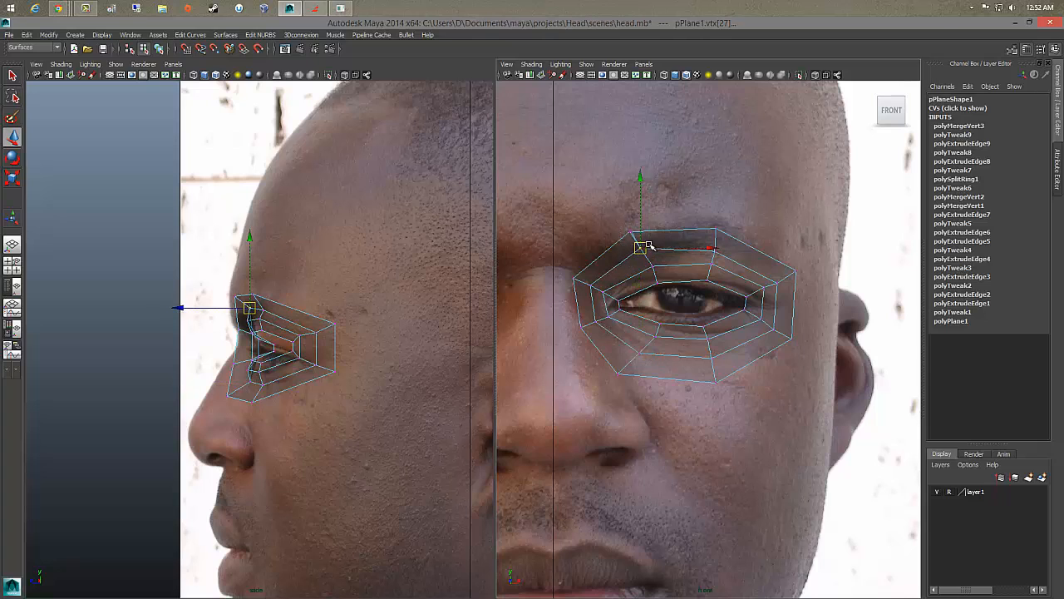
{"action": "key", "text": "g"}
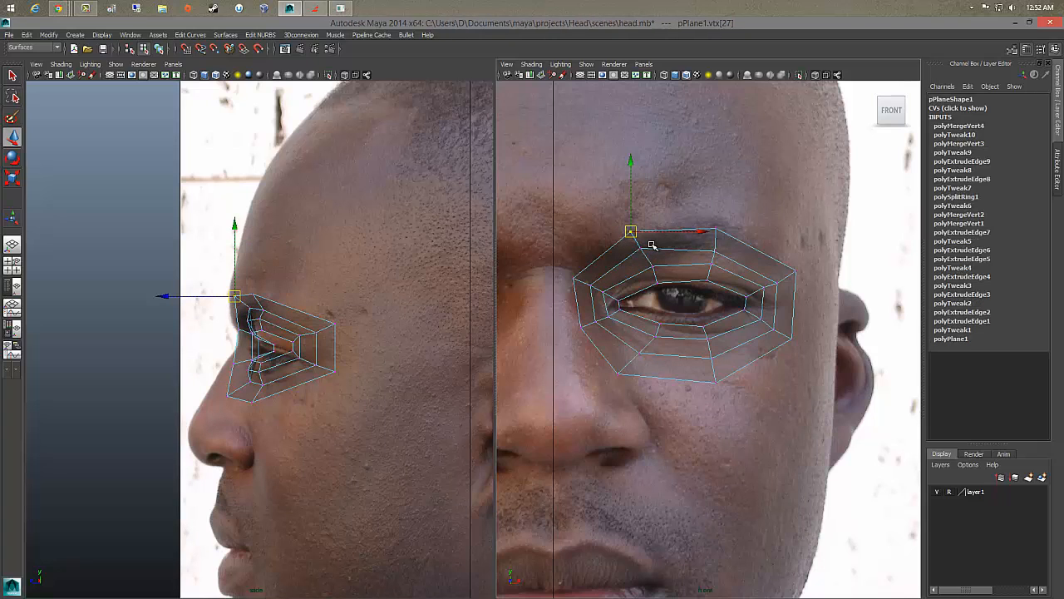
{"action": "left_click_drag", "start_coordinate": [631, 231], "coordinate": [622, 220]}
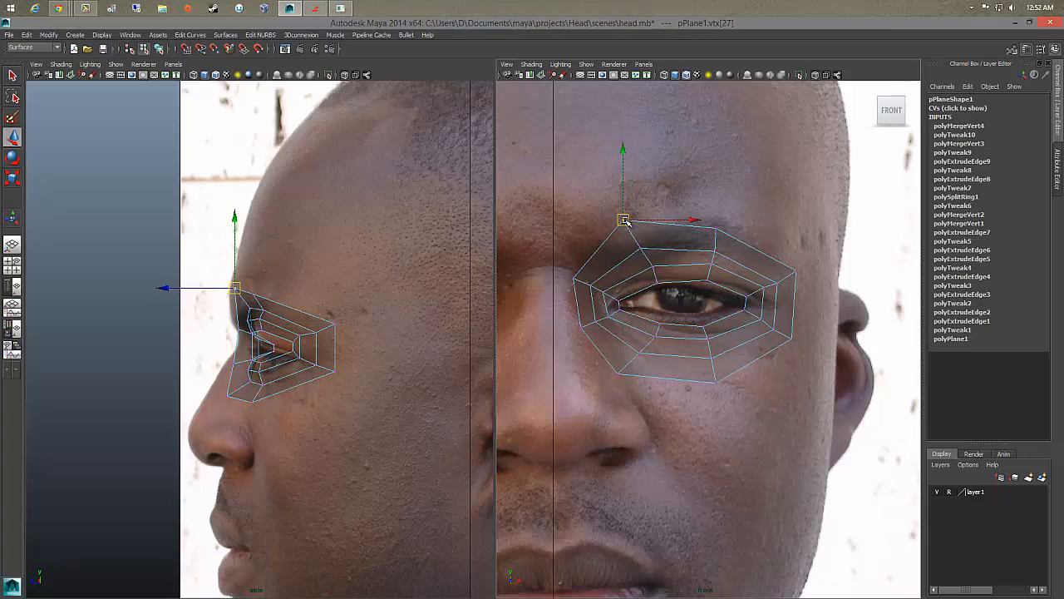
Step: Move the outer-ring vertices at the outer brow and outer eye corner outward, and adjust the next ring's corner vertices to follow
{"action": "left_click_drag", "start_coordinate": [698, 221], "coordinate": [726, 218]}
{"action": "left_click_drag", "start_coordinate": [788, 266], "coordinate": [808, 279]}
{"action": "left_click", "coordinate": [782, 334]}
{"action": "mouse_move", "coordinate": [783, 334]}
{"action": "left_mouse_down"}
{"action": "mouse_move", "coordinate": [801, 343]}
{"action": "mouse_move", "coordinate": [781, 330]}
{"action": "left_mouse_up"}
{"action": "left_click", "coordinate": [773, 282]}
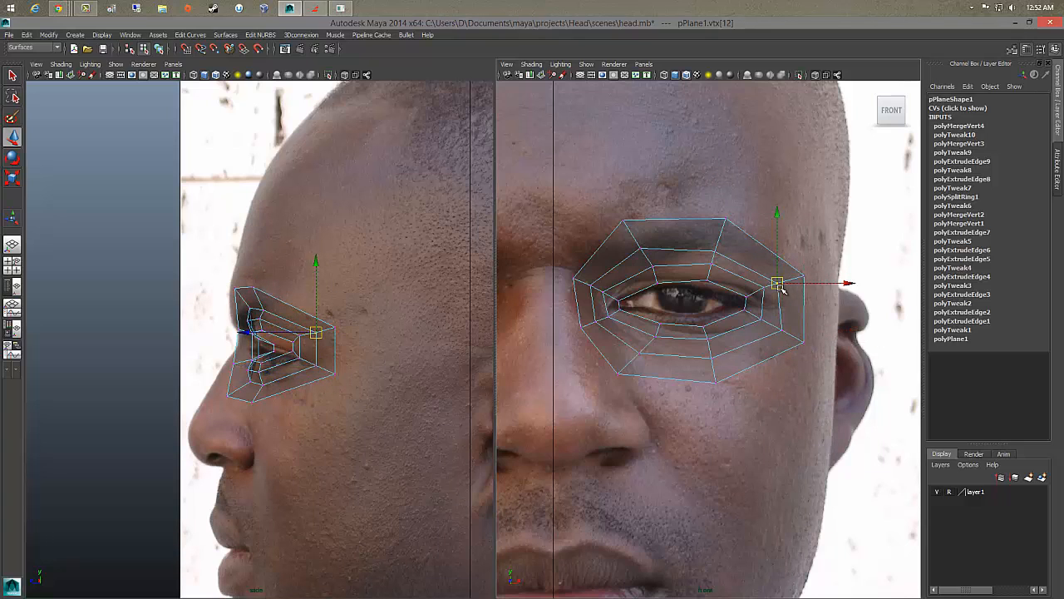
Step: Widen the loops above the eye by spreading the brow vertices sideways and evening out the inner-ring vertices below them
{"action": "left_click", "coordinate": [715, 243]}
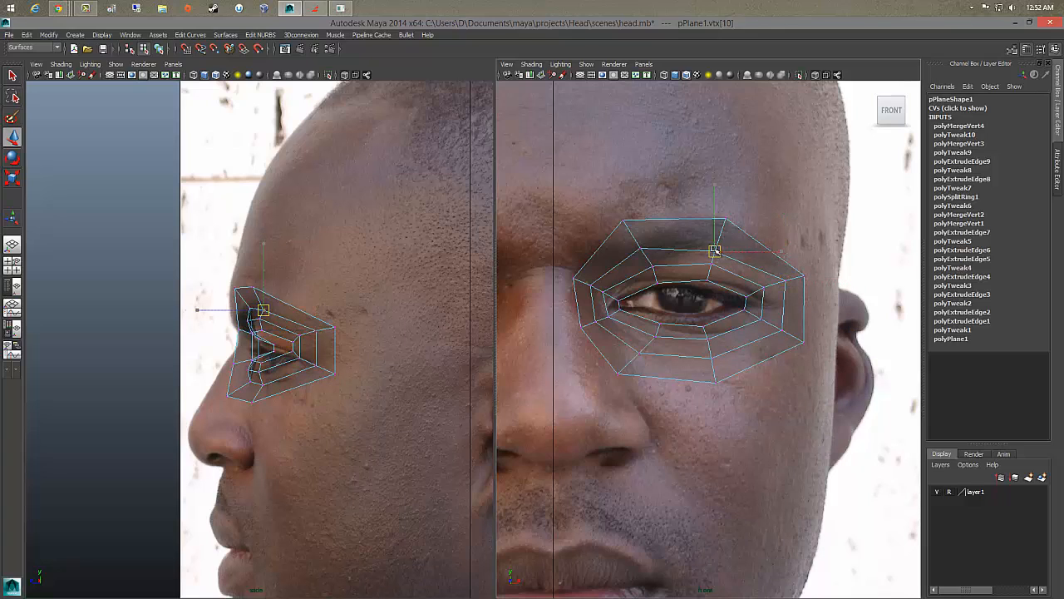
{"action": "left_click", "coordinate": [636, 245]}
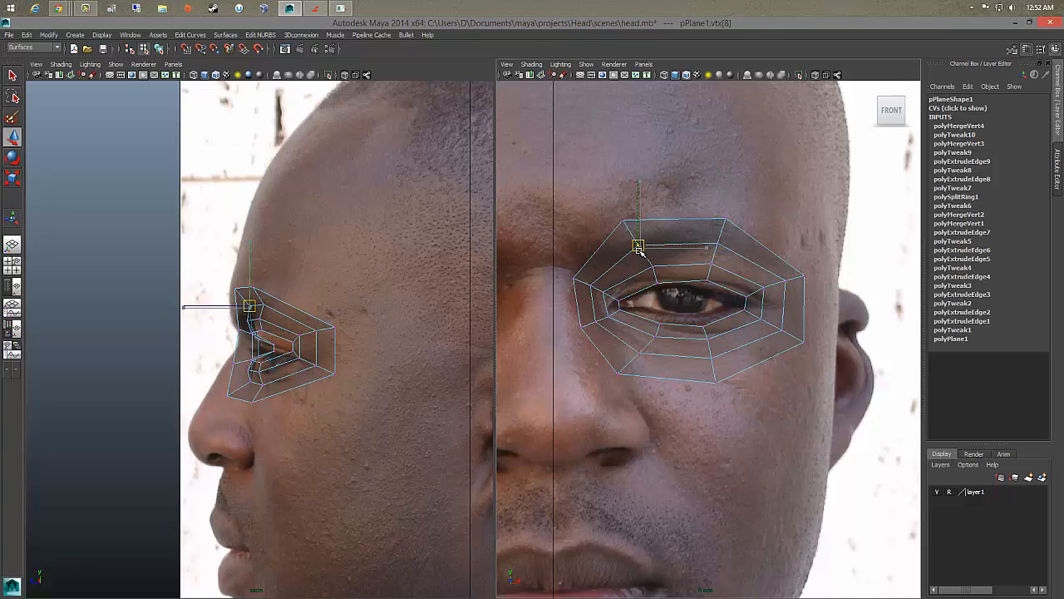
{"action": "left_click", "coordinate": [613, 220]}
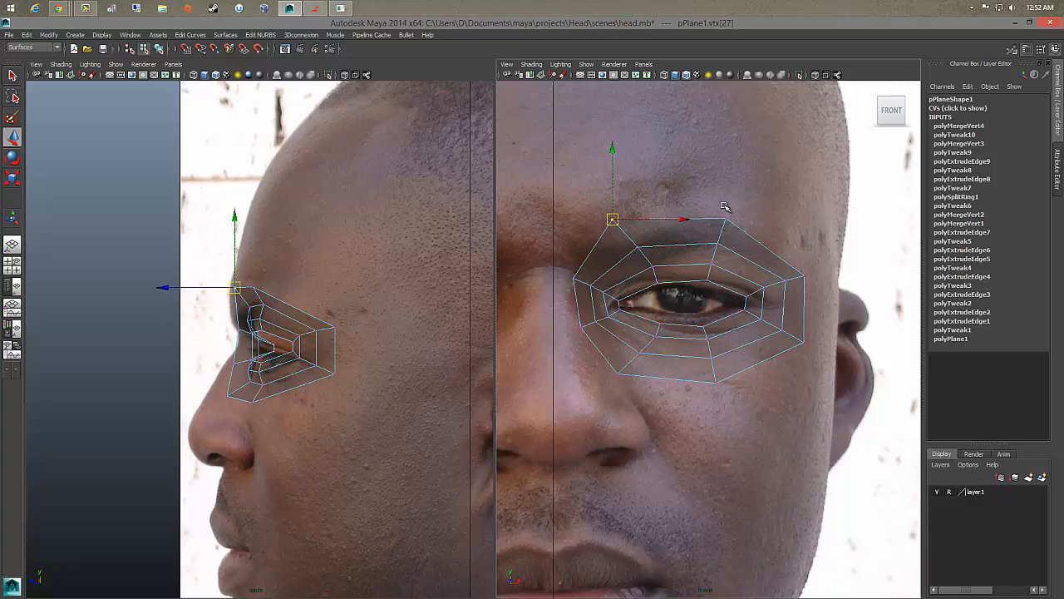
{"action": "left_click", "coordinate": [744, 230]}
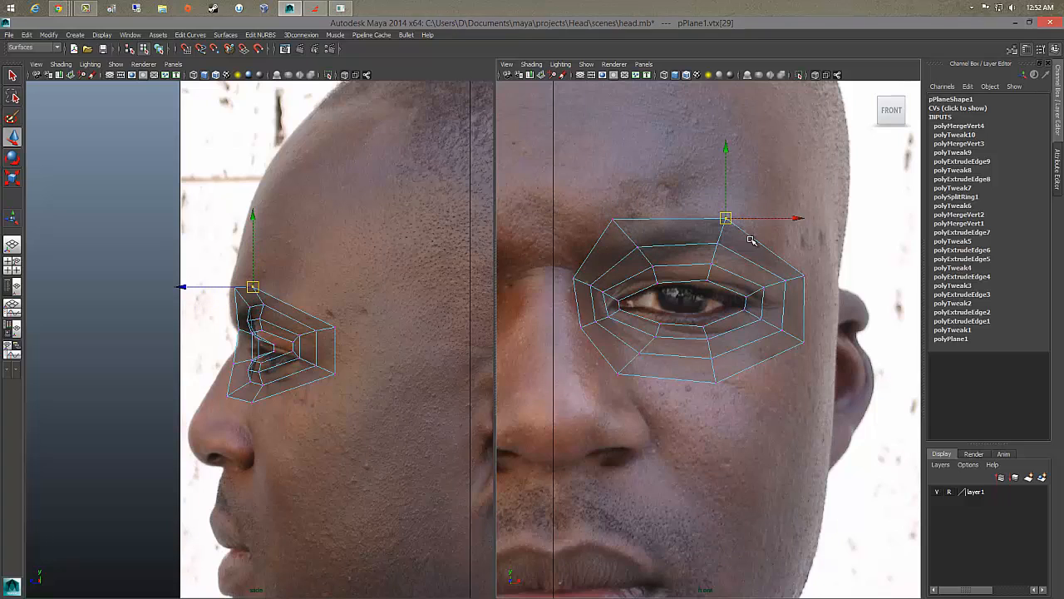
{"action": "left_click_drag", "start_coordinate": [724, 219], "coordinate": [725, 246]}
{"action": "left_click", "coordinate": [717, 244]}
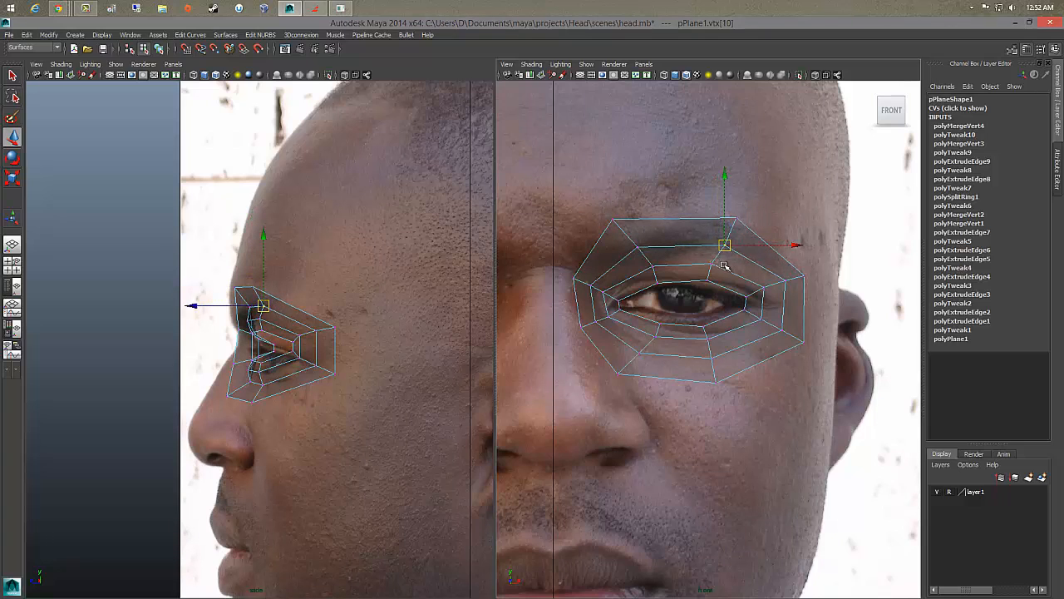
{"action": "left_click", "coordinate": [714, 263]}
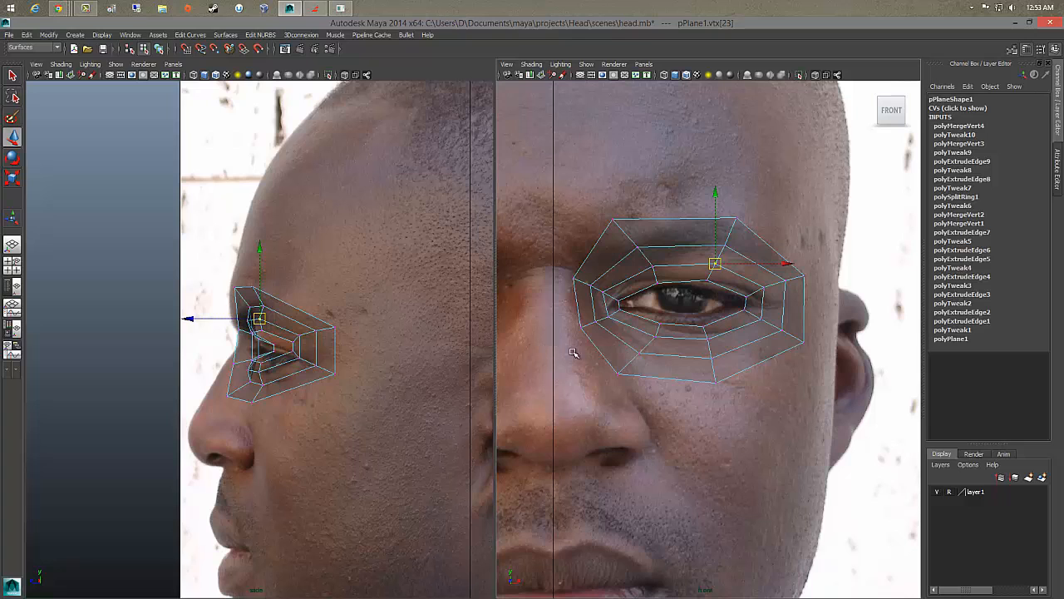
Step: Extrude the three nose-side outer edges and translate them -0.401 in X toward the face's centre line
{"action": "right_click_drag", "start_coordinate": [595, 349], "coordinate": [595, 324]}
{"action": "left_click", "coordinate": [585, 263]}
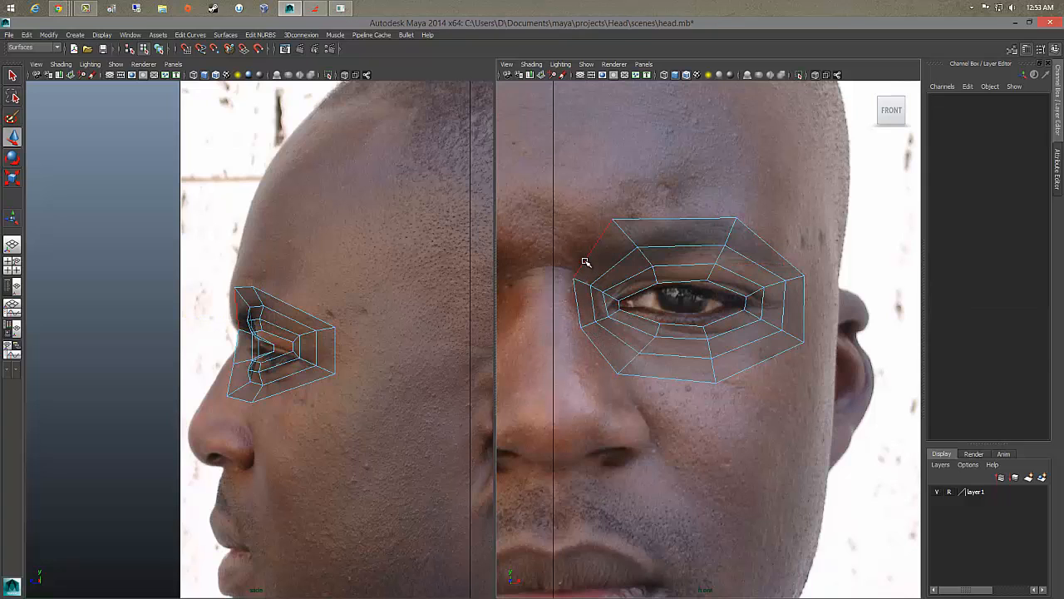
{"action": "left_click", "coordinate": [580, 310]}
{"action": "right_click_drag", "start_coordinate": [594, 353], "coordinate": [600, 361]}
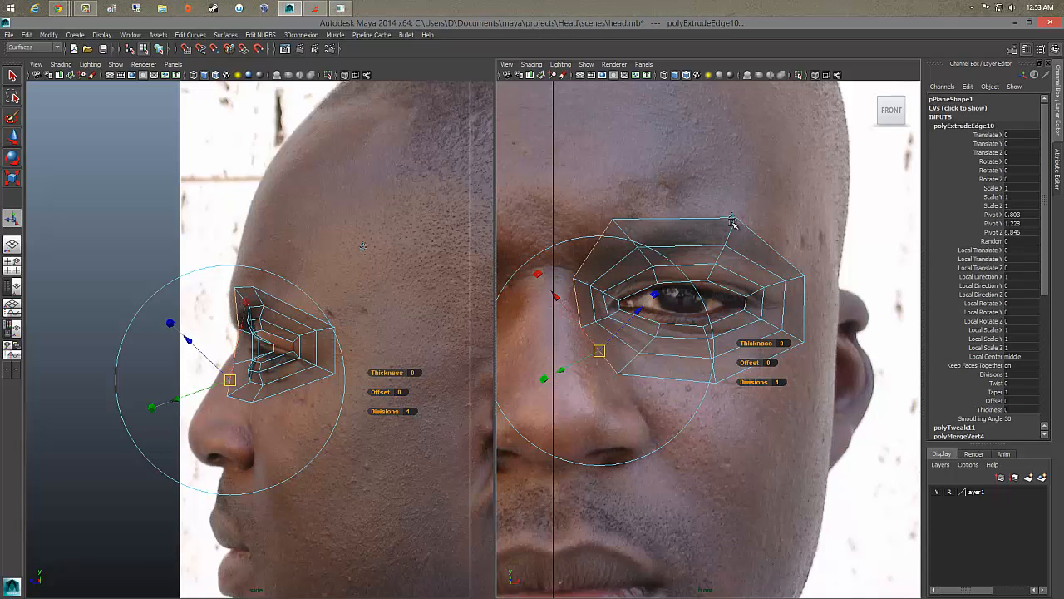
{"action": "left_click", "coordinate": [731, 221]}
{"action": "left_click_drag", "start_coordinate": [670, 297], "coordinate": [640, 301]}
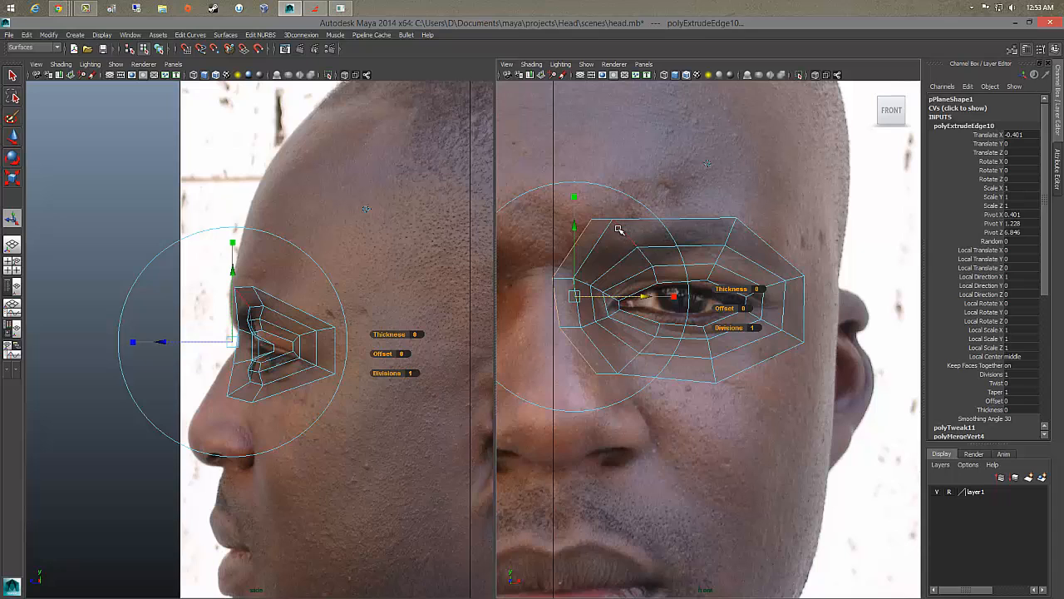
{"action": "right_click_drag", "start_coordinate": [619, 231], "coordinate": [549, 212]}
{"action": "left_click_drag", "start_coordinate": [549, 212], "coordinate": [585, 228]}
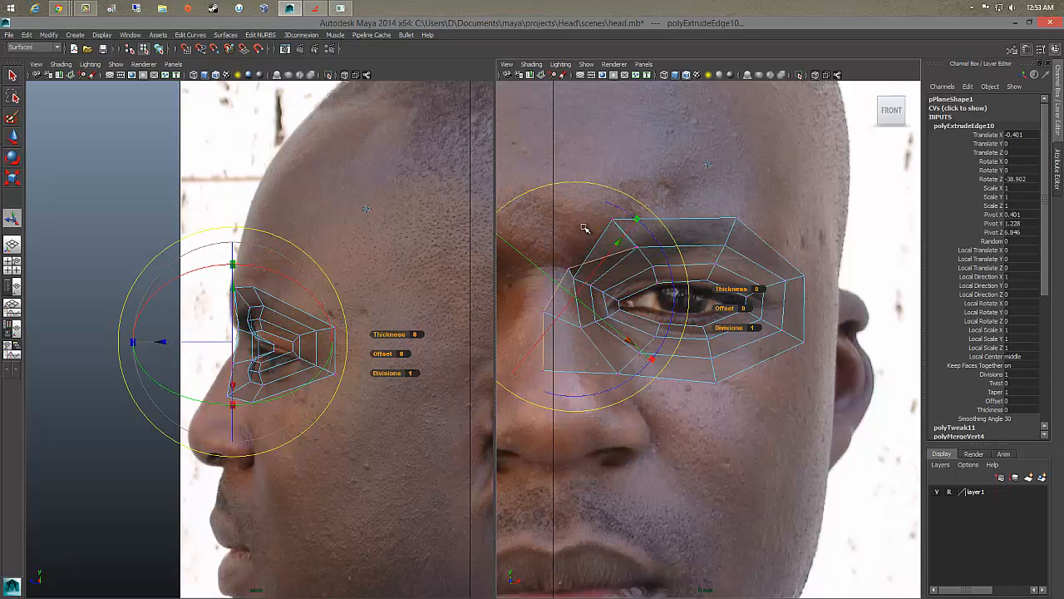
{"action": "key", "text": "ctrl+z"}
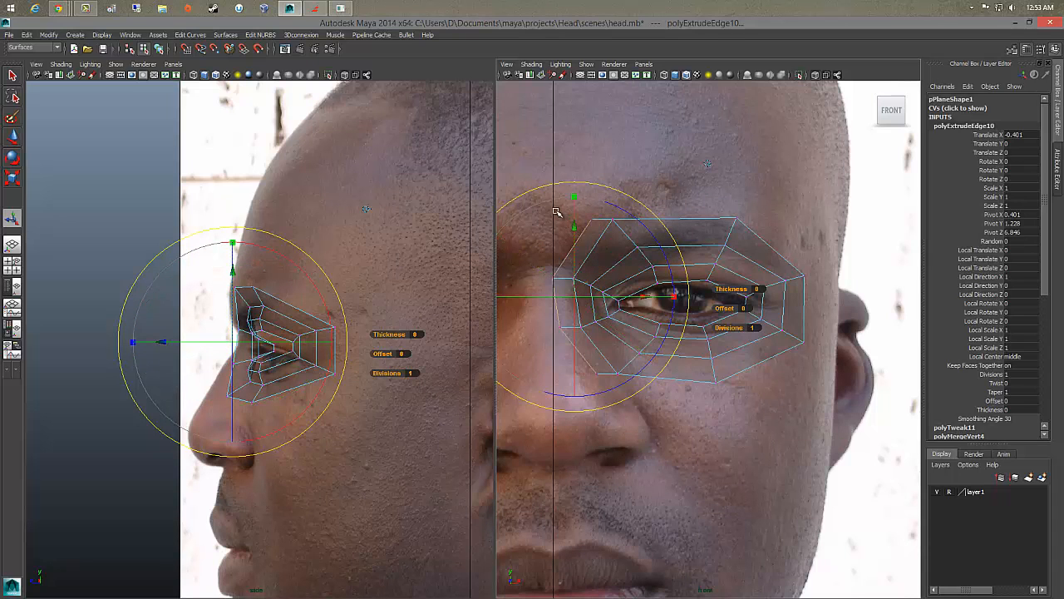
{"action": "left_click_drag", "start_coordinate": [557, 206], "coordinate": [578, 214]}
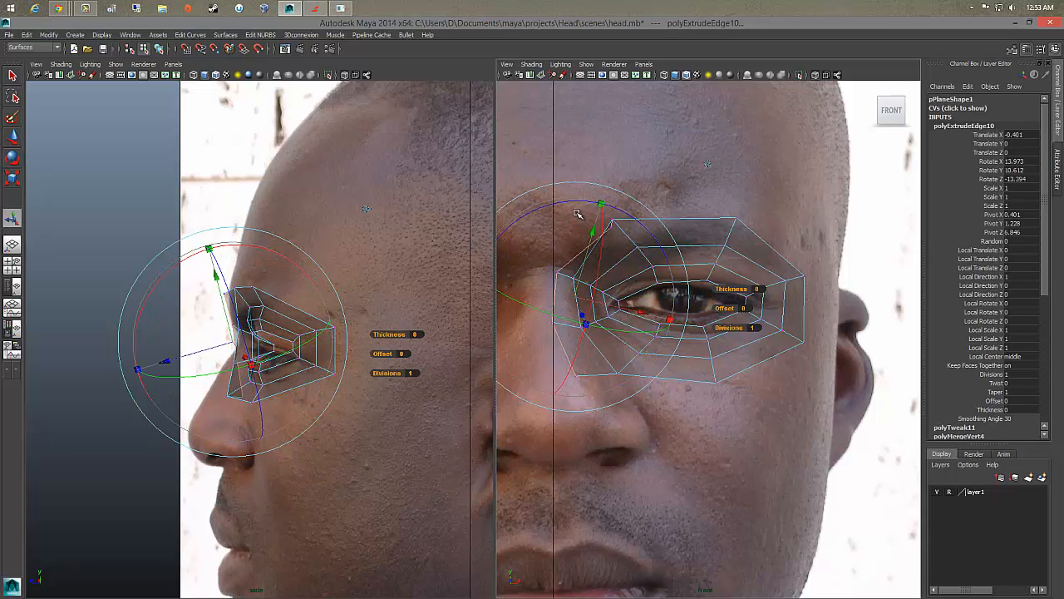
{"action": "key", "text": "ctrl+z"}
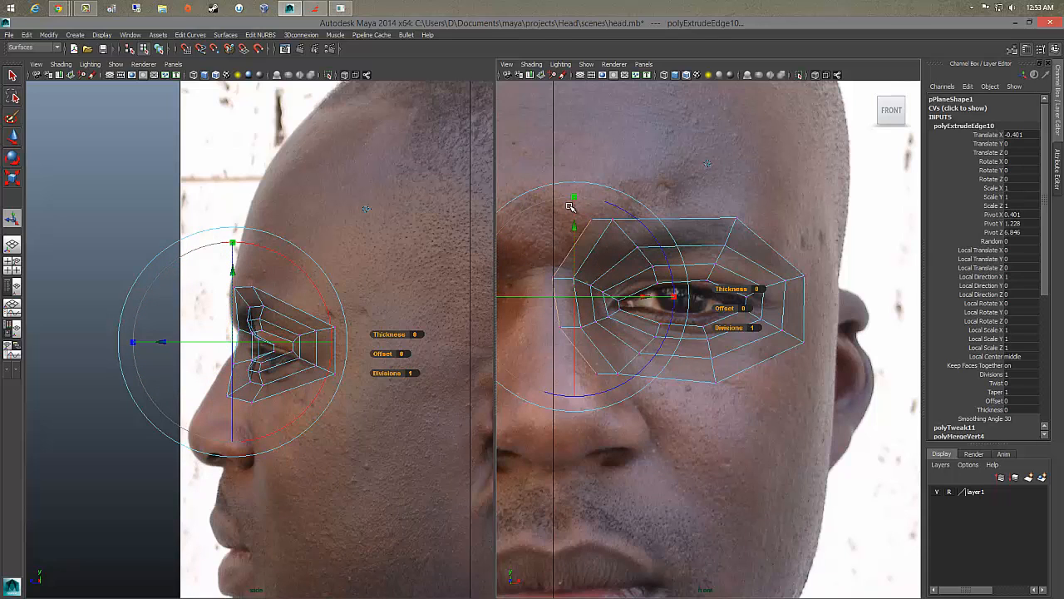
Step: Move the four extruded nose-side vertices horizontally onto the face's vertical centre line
{"action": "key", "text": "q"}
{"action": "left_click", "coordinate": [572, 218]}
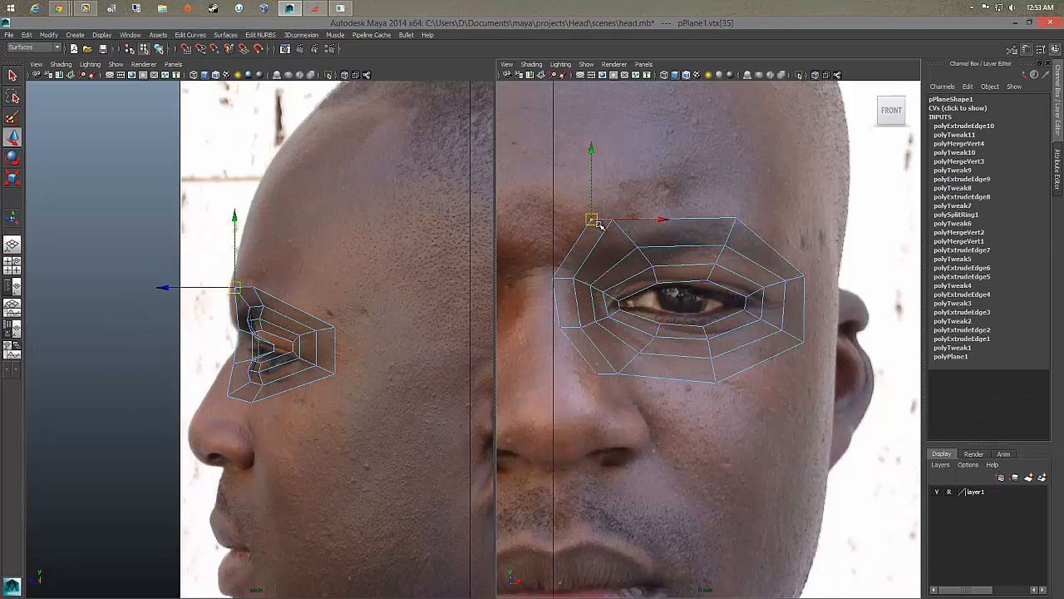
{"action": "key", "text": "w"}
{"action": "left_click_drag", "start_coordinate": [572, 218], "coordinate": [554, 220]}
{"action": "left_click_drag", "start_coordinate": [542, 263], "coordinate": [559, 288]}
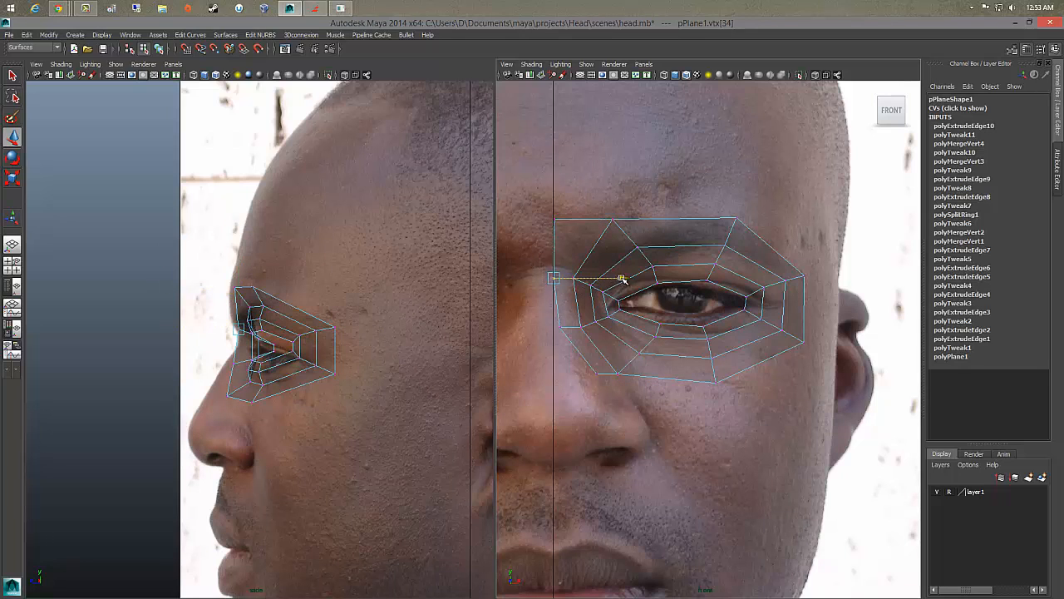
{"action": "left_click", "coordinate": [554, 326]}
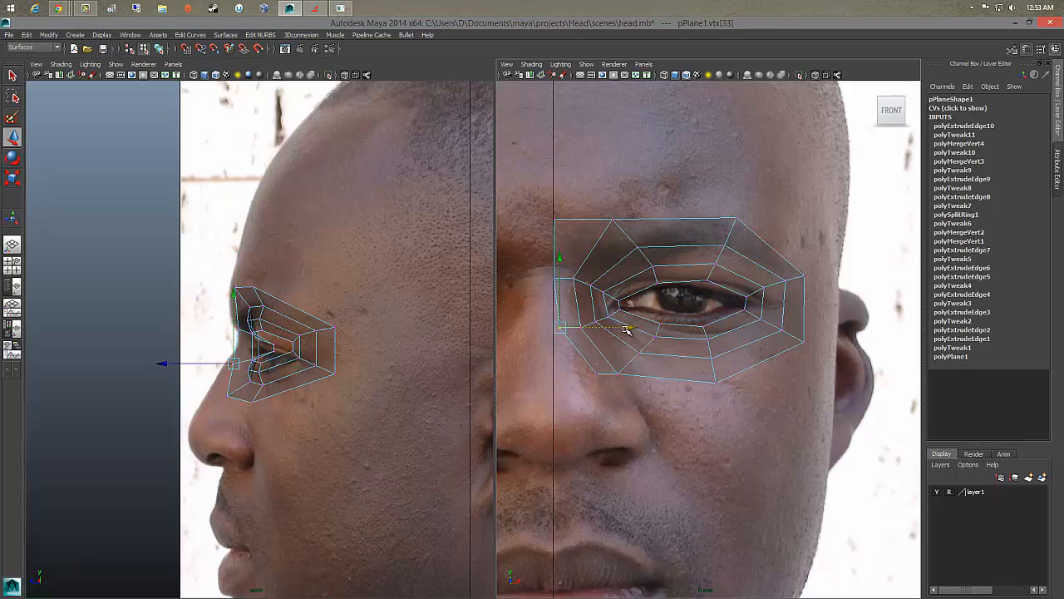
{"action": "left_click_drag", "start_coordinate": [619, 330], "coordinate": [624, 330]}
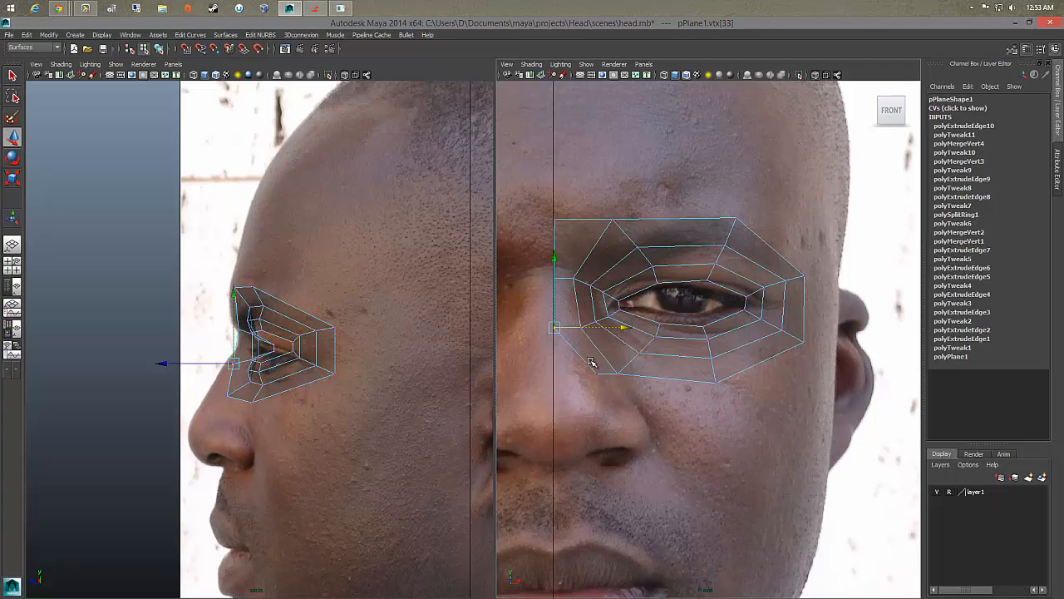
{"action": "left_click", "coordinate": [611, 378]}
{"action": "left_click_drag", "start_coordinate": [672, 374], "coordinate": [625, 374]}
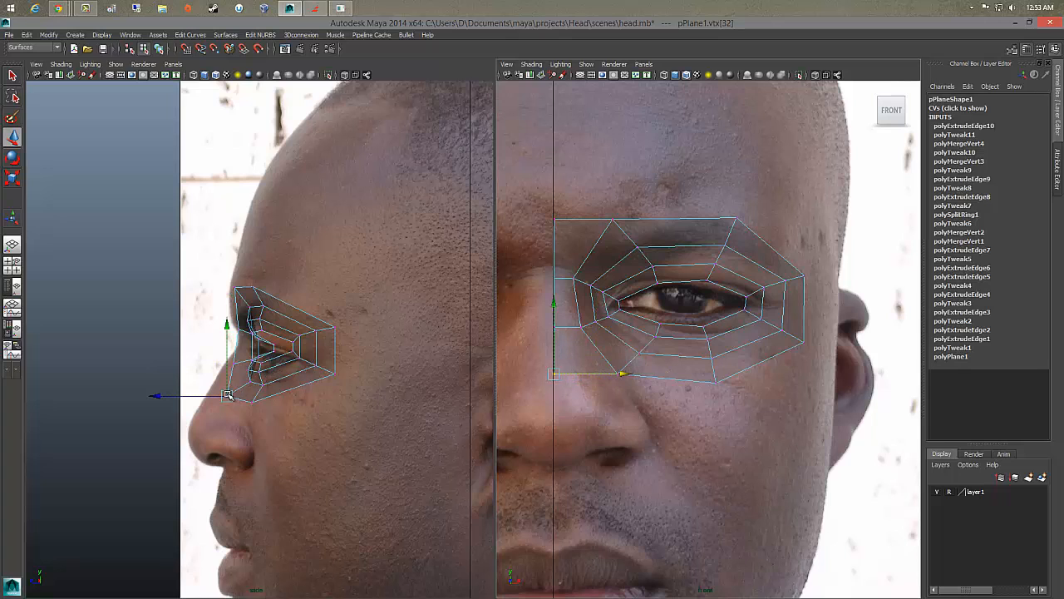
Step: Move the two lowest centre-line vertices to follow the nose bridge profile in the side view
{"action": "left_click_drag", "start_coordinate": [228, 395], "coordinate": [208, 386]}
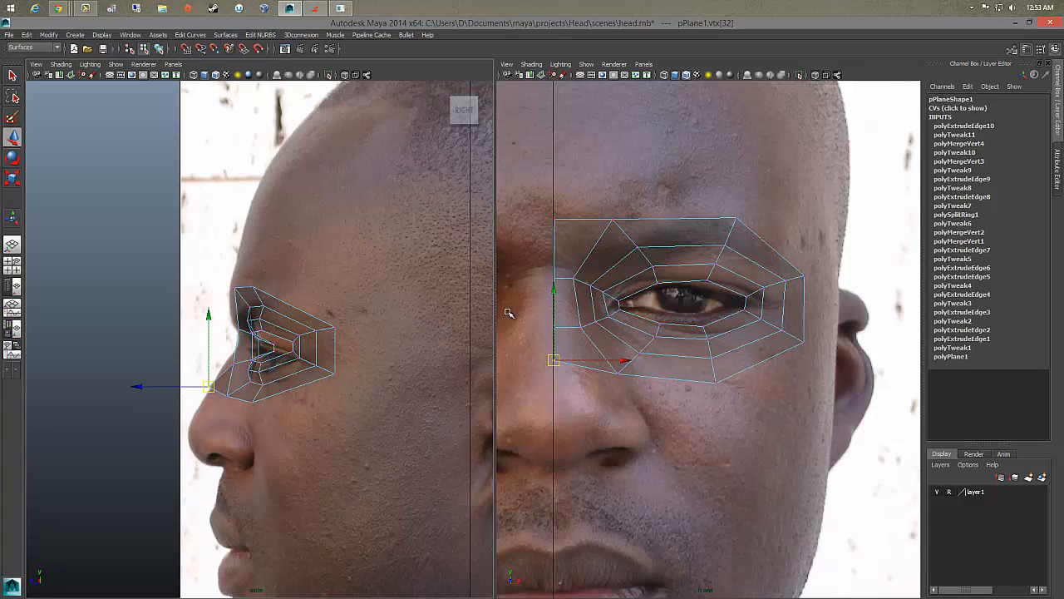
{"action": "left_click", "coordinate": [554, 326]}
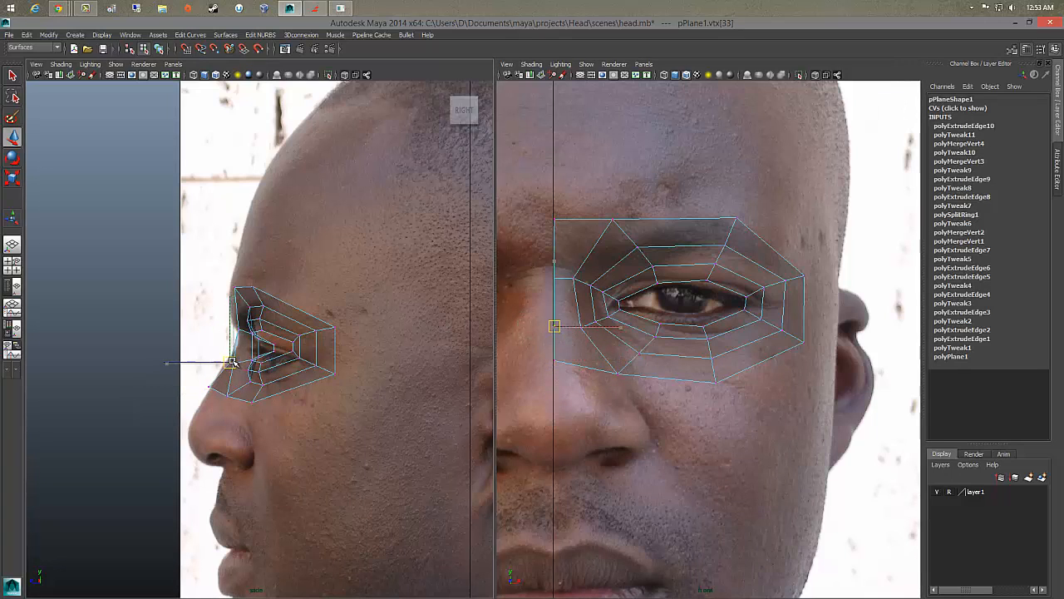
{"action": "left_click", "coordinate": [210, 386]}
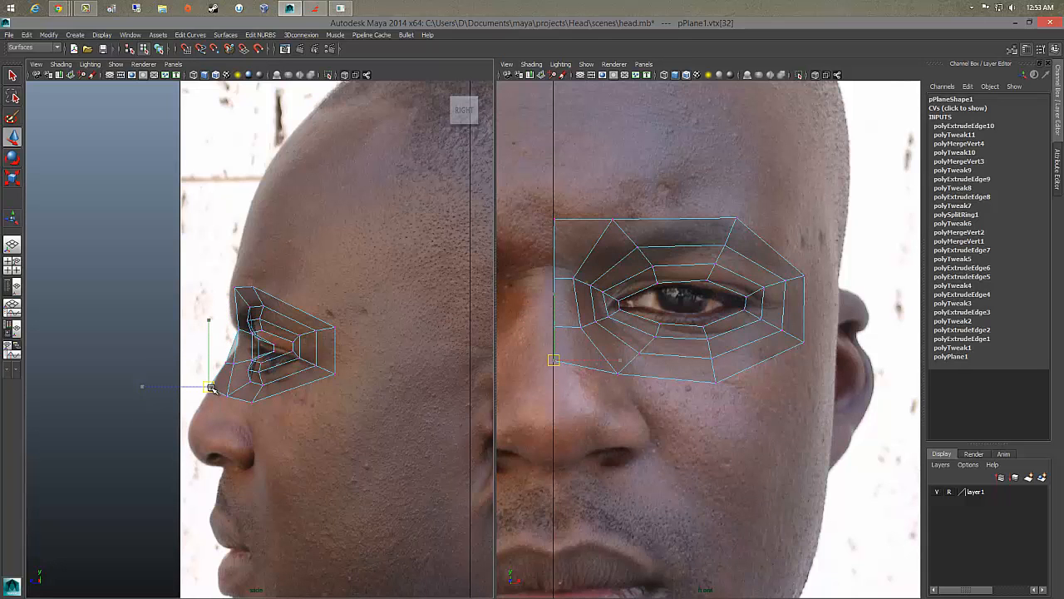
Step: Move the top centre-line vertex onto the brow profile and the one below it into the nose bridge hollow in the side view
{"action": "scroll", "coordinate": [213, 389], "scroll_direction": "up", "scroll_amount": 4}
{"action": "scroll", "coordinate": [249, 384], "scroll_direction": "up", "scroll_amount": 2}
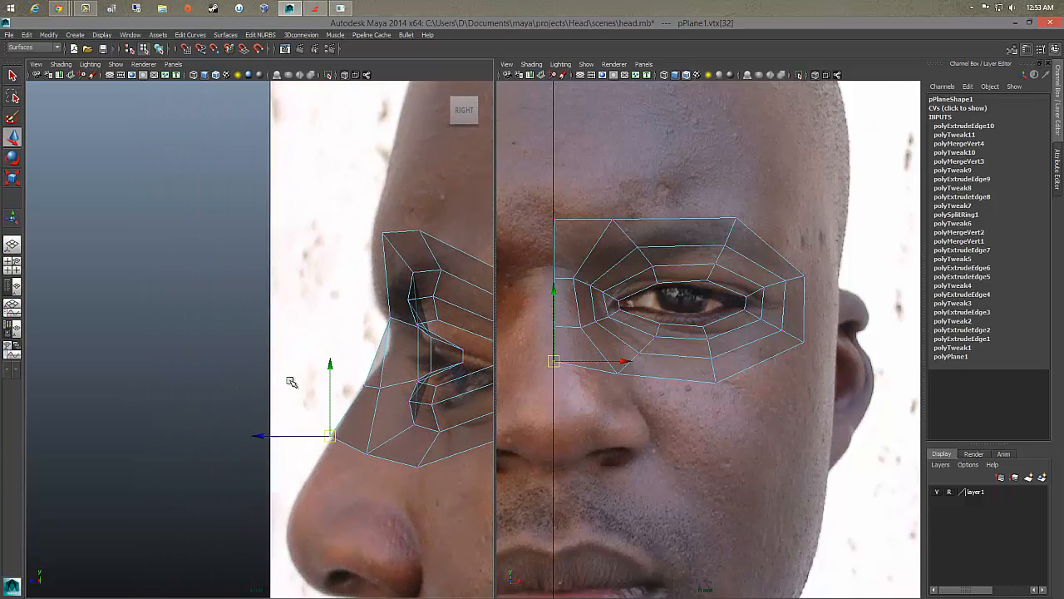
{"action": "left_click_drag", "start_coordinate": [546, 213], "coordinate": [565, 229]}
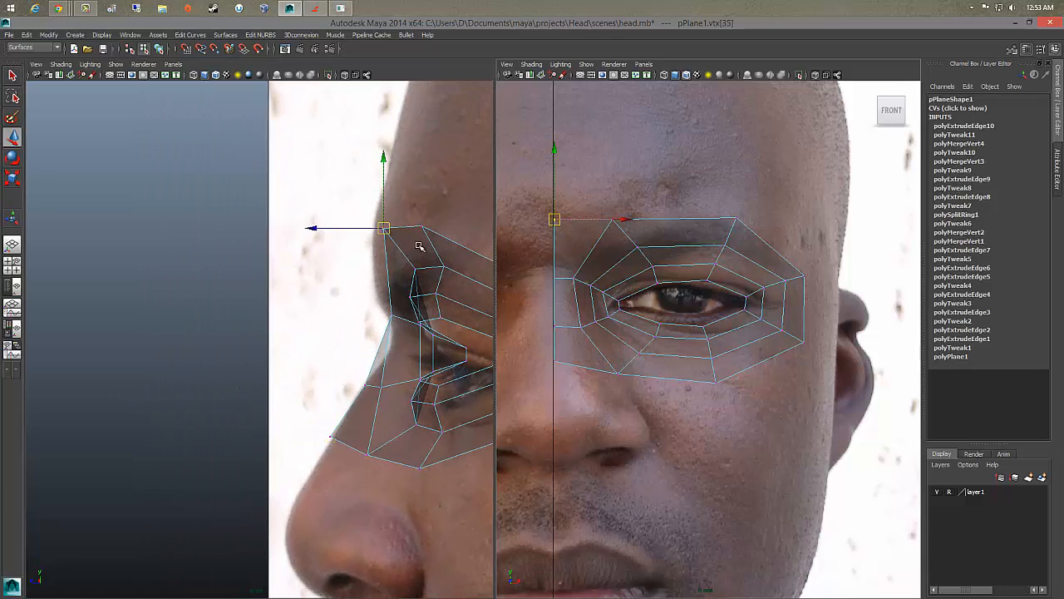
{"action": "left_click_drag", "start_coordinate": [384, 229], "coordinate": [370, 246]}
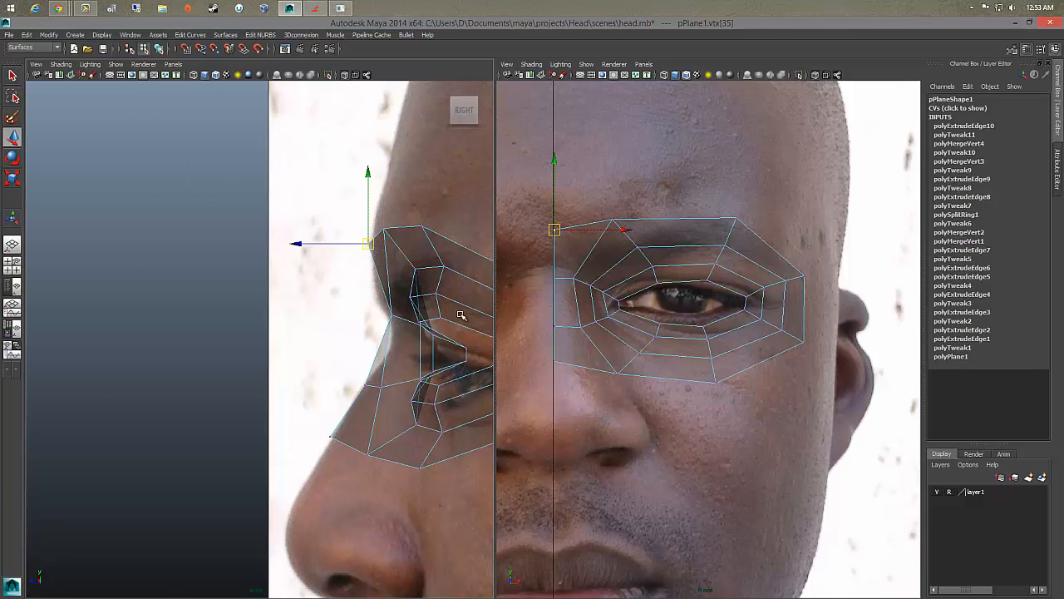
{"action": "left_click", "coordinate": [553, 278]}
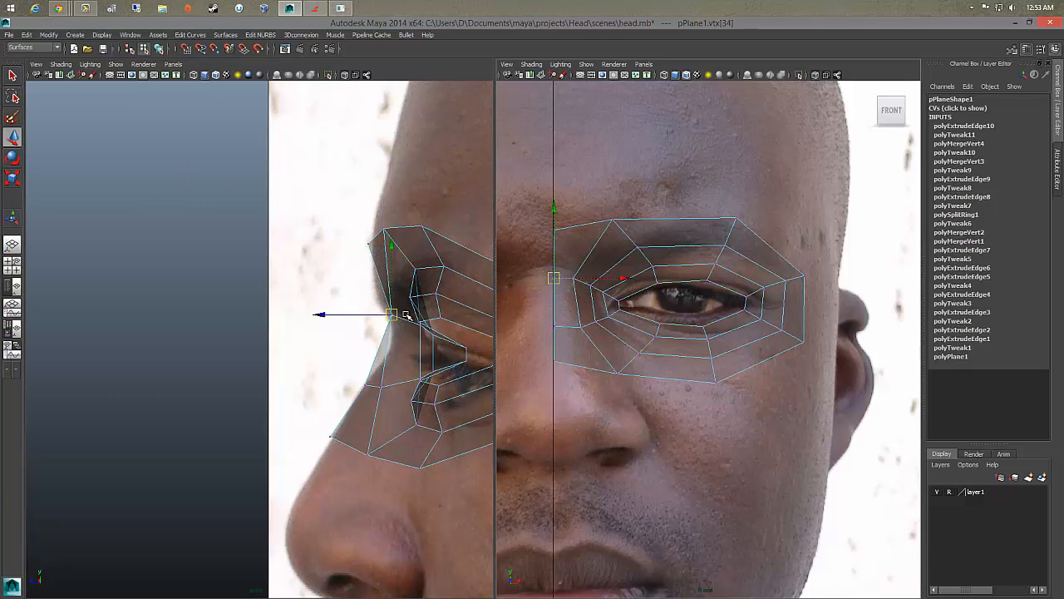
{"action": "mouse_move", "coordinate": [391, 314]}
{"action": "left_mouse_down"}
{"action": "mouse_move", "coordinate": [392, 336]}
{"action": "mouse_move", "coordinate": [405, 330]}
{"action": "left_mouse_up"}
Step: Lower the nose-side vertex beside the nose bridge and the two lowest centre-line vertices in the front view
{"action": "left_click", "coordinate": [571, 276]}
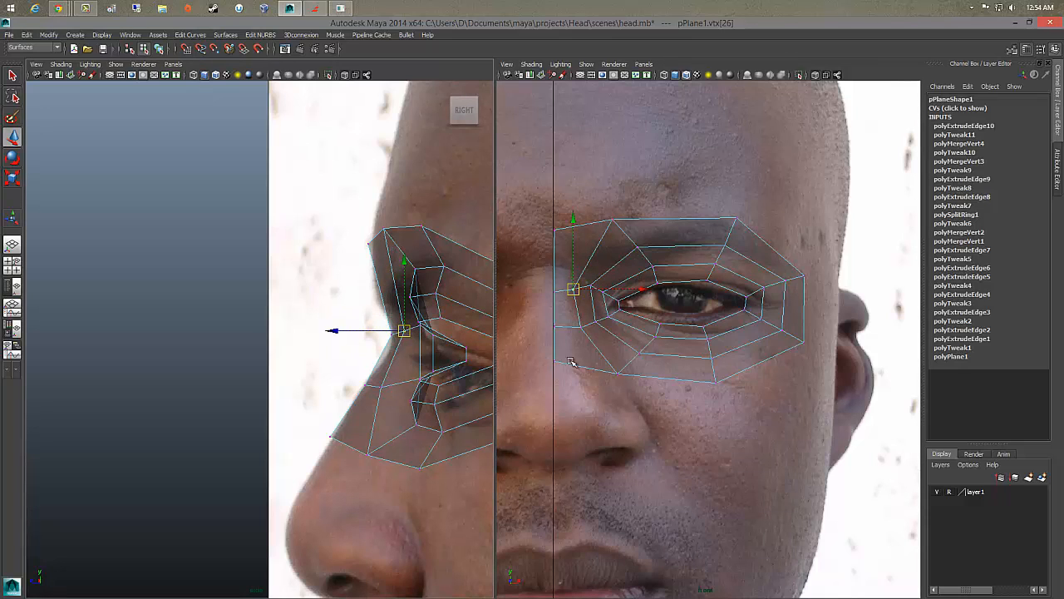
{"action": "left_click", "coordinate": [551, 334]}
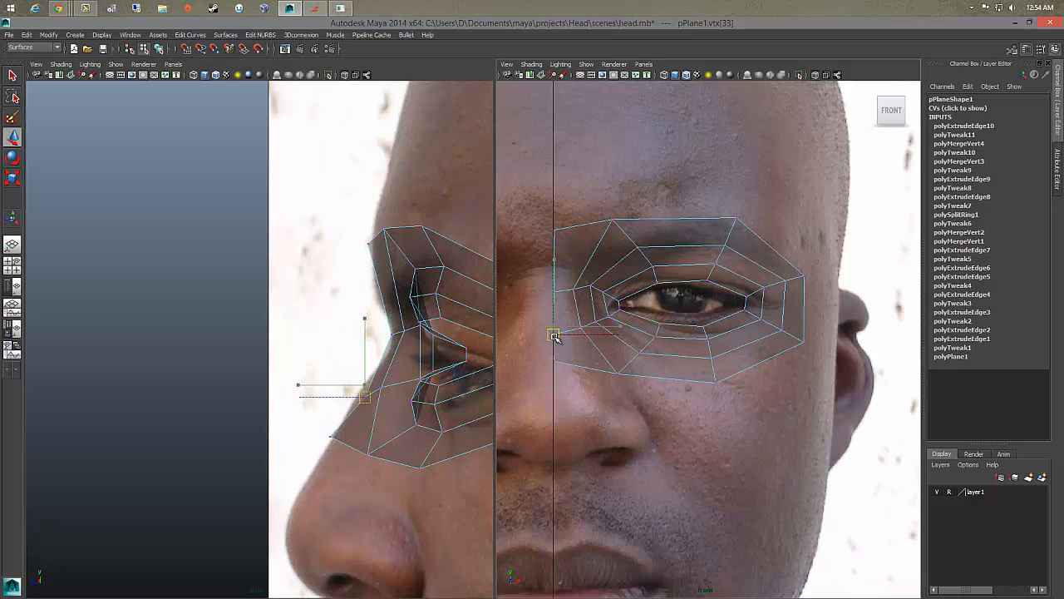
{"action": "left_click", "coordinate": [555, 375]}
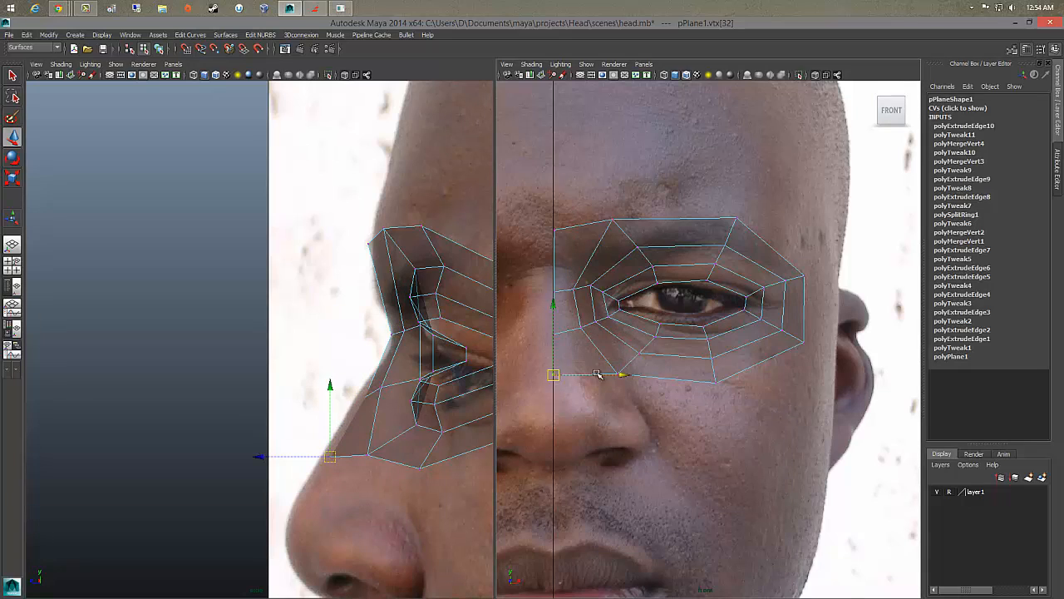
Step: Even out the loops between the inner eye corner and the nose by nudging their vertices in the front view
{"action": "left_click", "coordinate": [617, 374]}
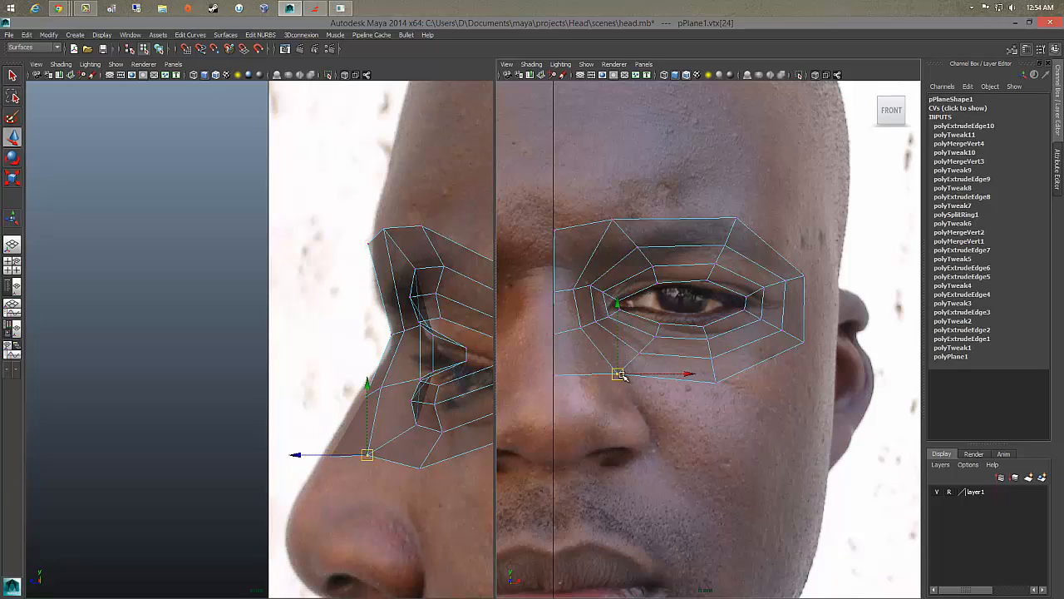
{"action": "left_click", "coordinate": [583, 335]}
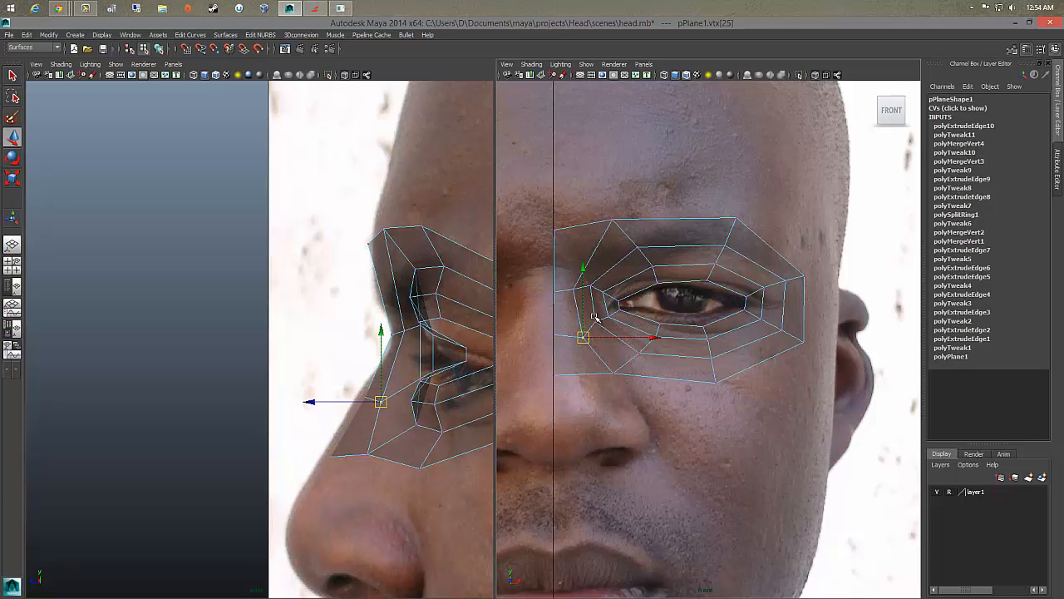
{"action": "left_click", "coordinate": [598, 330]}
{"action": "left_click", "coordinate": [609, 317]}
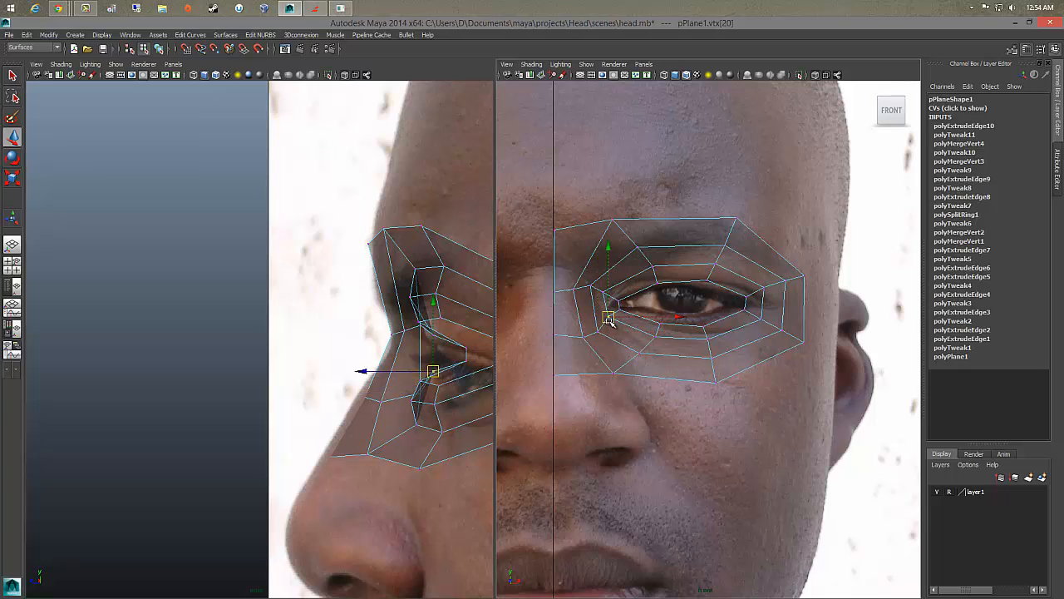
{"action": "left_click", "coordinate": [574, 289]}
{"action": "left_click_drag", "start_coordinate": [575, 291], "coordinate": [574, 288]}
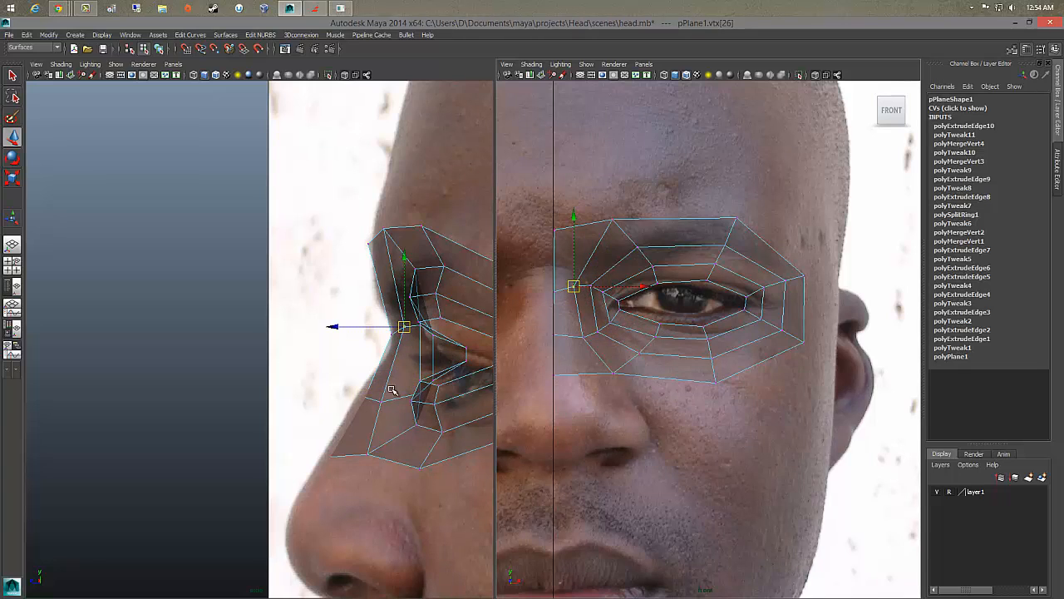
Step: Fit the lower centre-line vertices to the nose profile and push the nose bridge vertices beside them back in the side view
{"action": "mouse_move", "coordinate": [340, 383]}
{"action": "left_mouse_down"}
{"action": "mouse_move", "coordinate": [380, 403]}
{"action": "mouse_move", "coordinate": [357, 393]}
{"action": "left_mouse_up"}
{"action": "left_click_drag", "start_coordinate": [302, 444], "coordinate": [323, 451]}
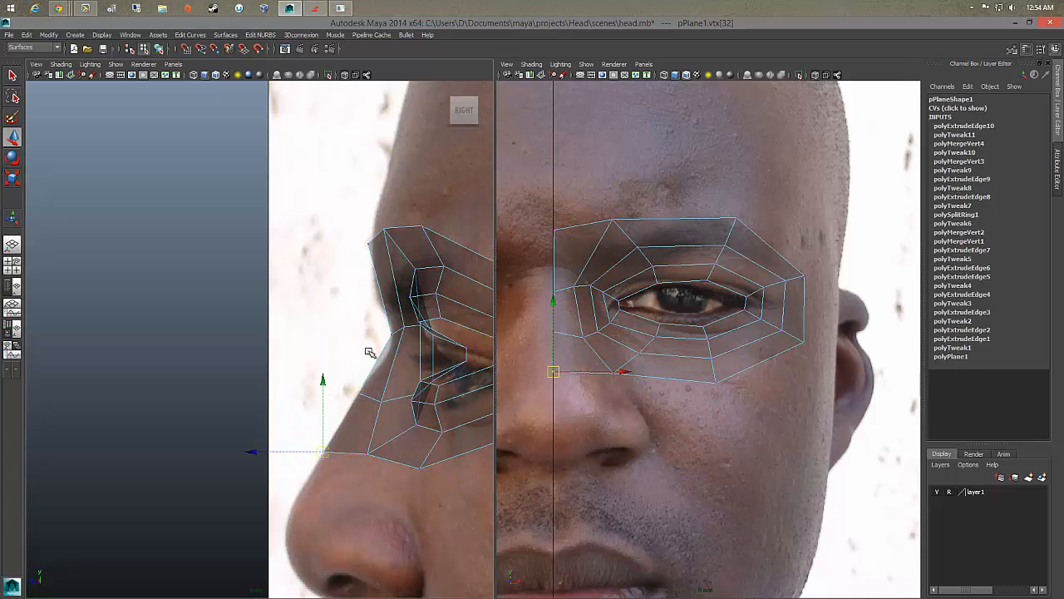
{"action": "left_click", "coordinate": [395, 334]}
{"action": "mouse_move", "coordinate": [395, 334]}
{"action": "left_mouse_down"}
{"action": "mouse_move", "coordinate": [396, 344]}
{"action": "mouse_move", "coordinate": [414, 342]}
{"action": "left_mouse_up"}
{"action": "left_click", "coordinate": [406, 327]}
{"action": "left_click", "coordinate": [380, 397]}
{"action": "left_click_drag", "start_coordinate": [381, 397], "coordinate": [399, 394]}
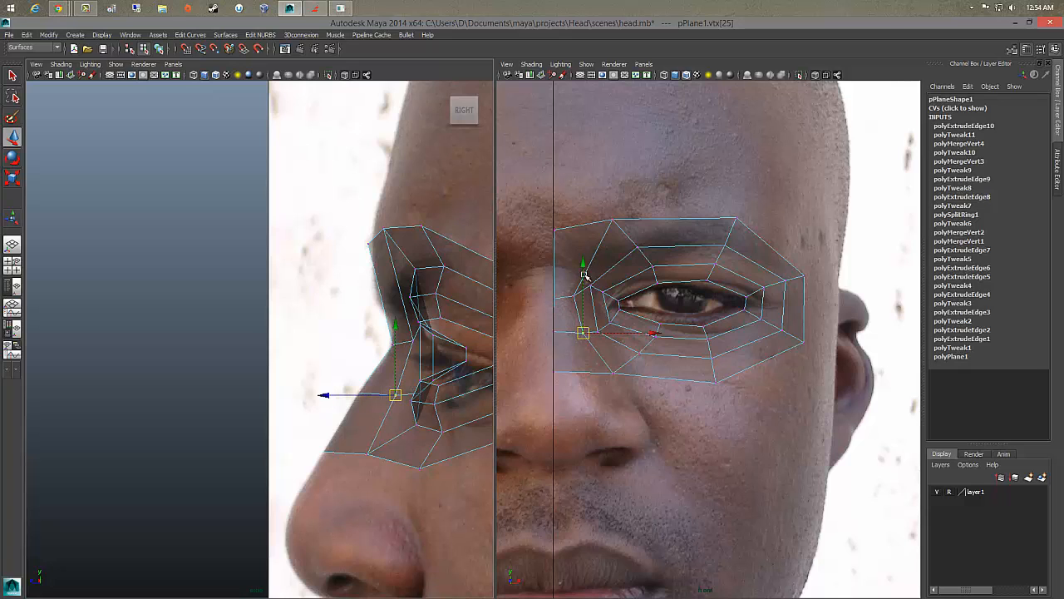
Step: Reposition the inner brow vertices down toward the nose and adjust the loop vertices at the inner eye corner
{"action": "left_click", "coordinate": [613, 221]}
{"action": "left_click_drag", "start_coordinate": [612, 221], "coordinate": [633, 257]}
{"action": "left_click", "coordinate": [637, 246]}
{"action": "left_click", "coordinate": [591, 287]}
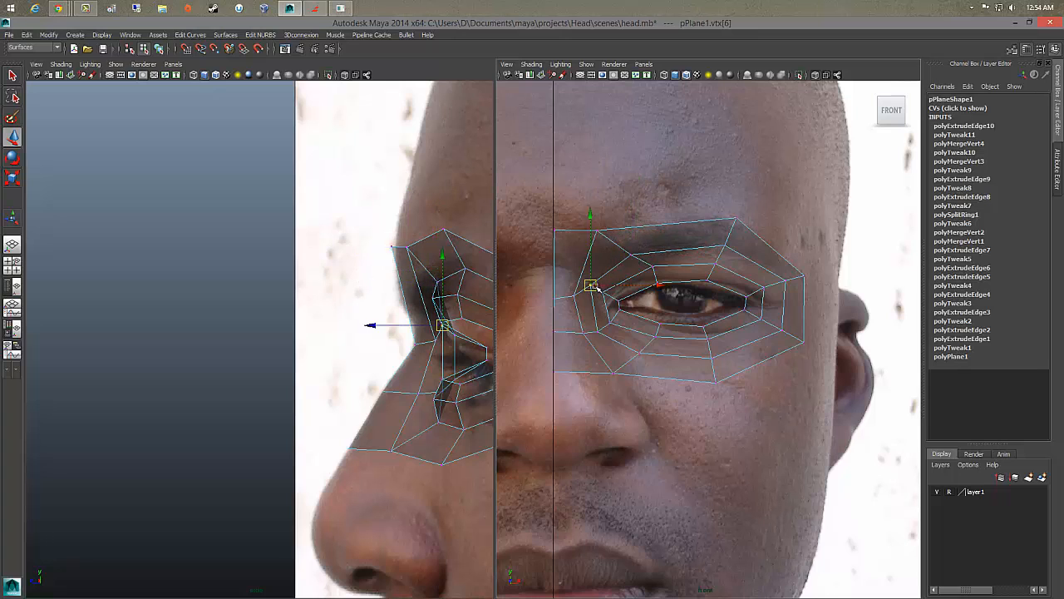
{"action": "left_click_drag", "start_coordinate": [593, 288], "coordinate": [603, 299]}
{"action": "left_click", "coordinate": [603, 293]}
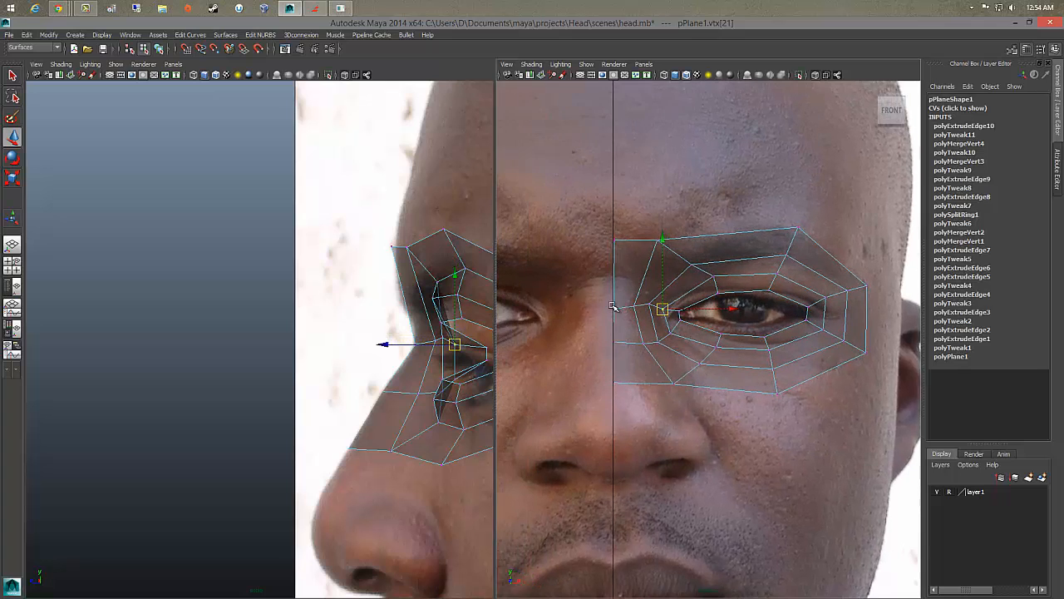
Step: Level the two inner brow vertices, then refine the nose bridge vertices and the inner vertex above the upper eyelid
{"action": "left_click_drag", "start_coordinate": [620, 229], "coordinate": [685, 263]}
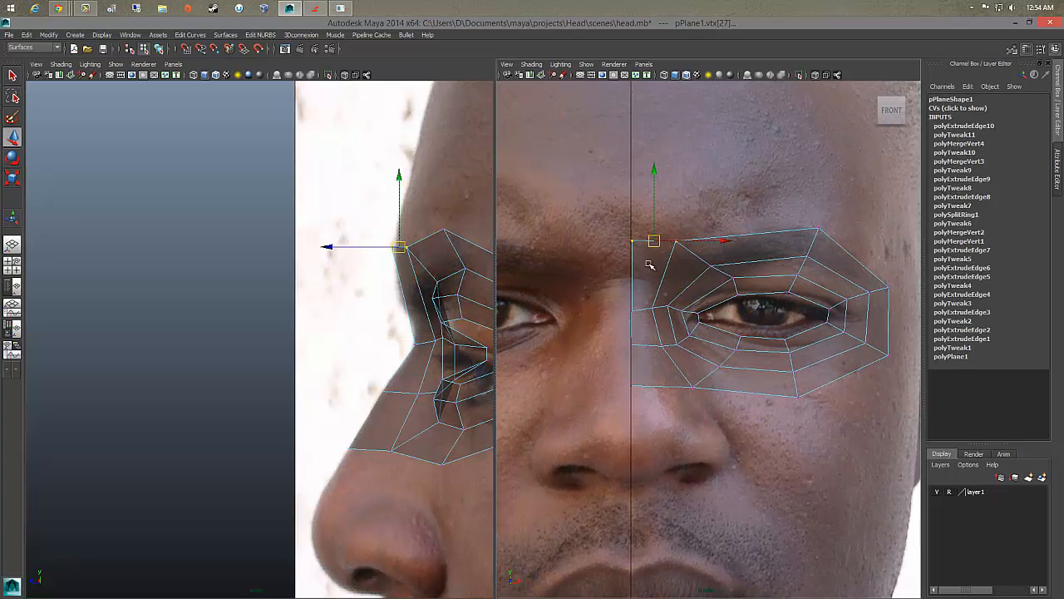
{"action": "left_click", "coordinate": [634, 311]}
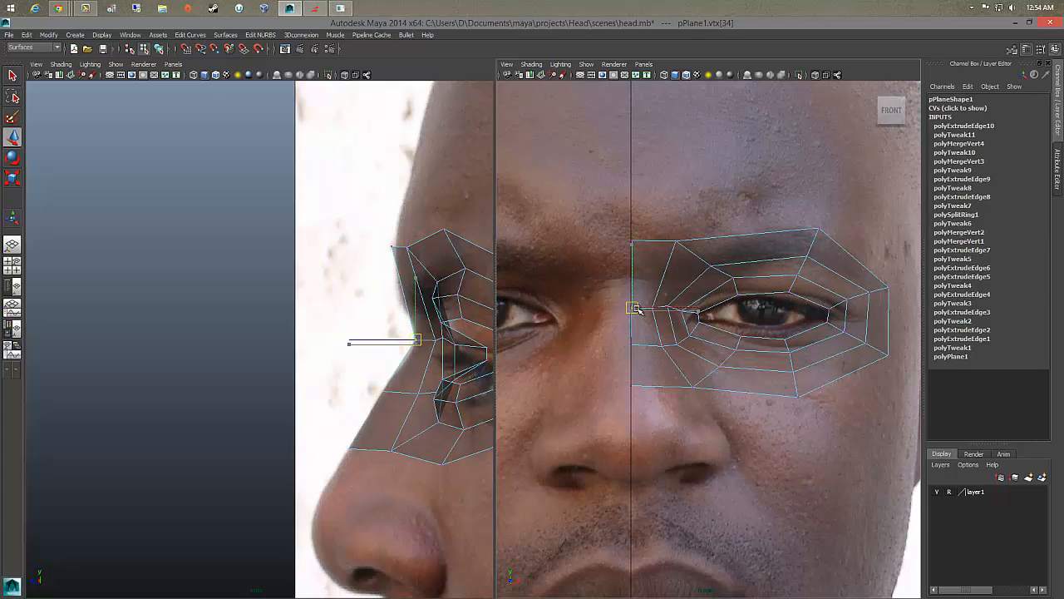
{"action": "left_click", "coordinate": [652, 308]}
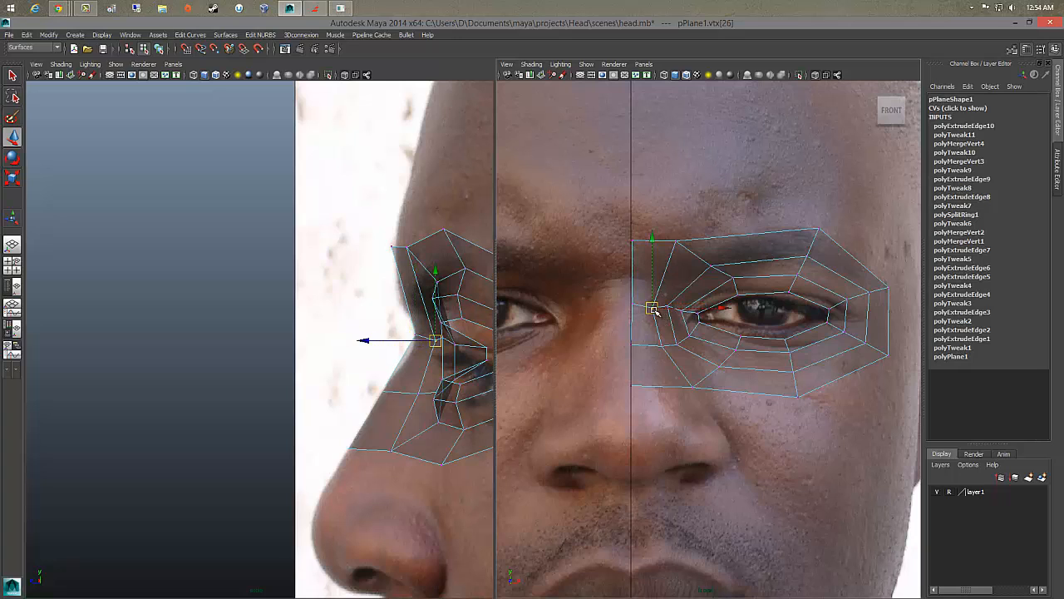
{"action": "left_click", "coordinate": [417, 340]}
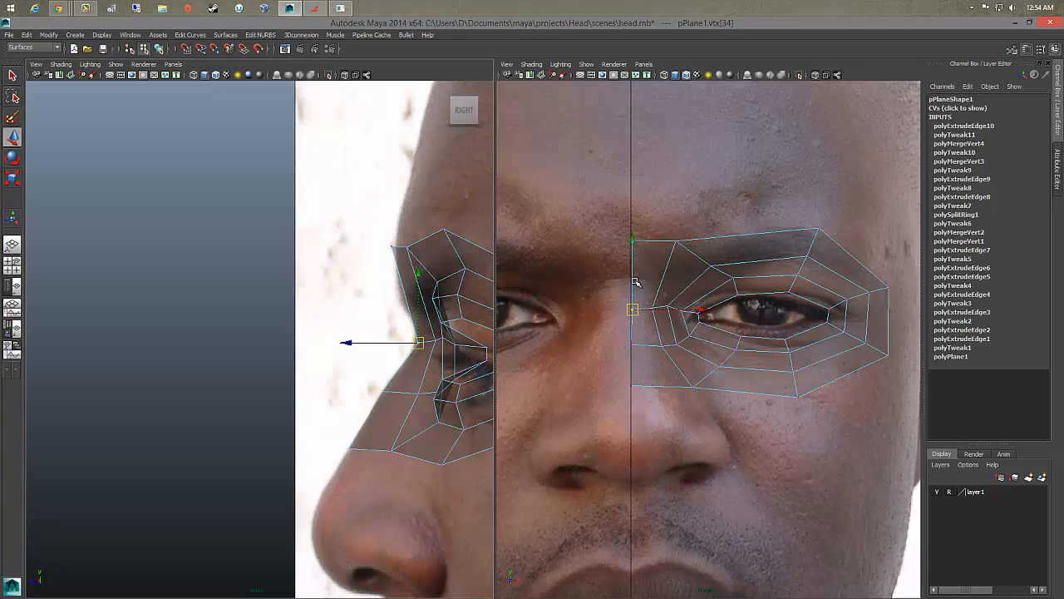
{"action": "left_click", "coordinate": [706, 267]}
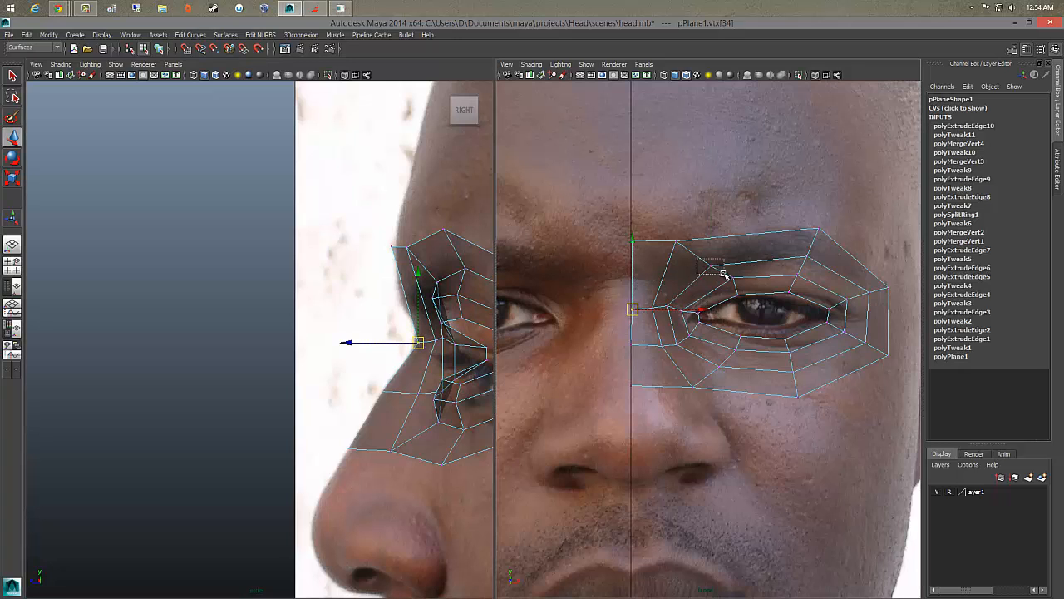
{"action": "left_click", "coordinate": [724, 280]}
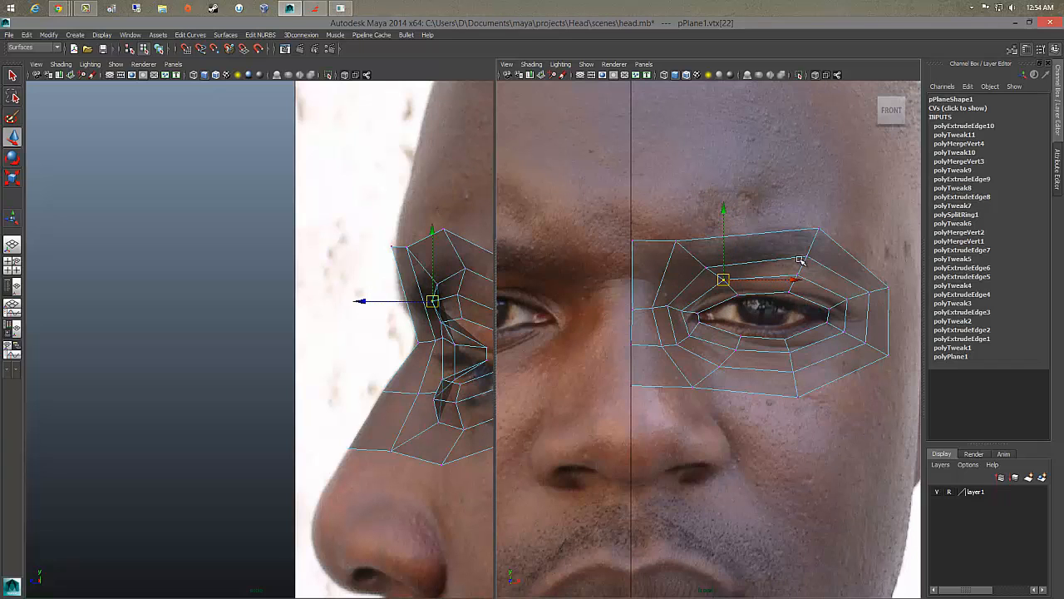
Step: Select the whole eye mesh as an object and set the Duplicate Special geometry type to Instance
{"action": "right_click_drag", "start_coordinate": [799, 258], "coordinate": [790, 307]}
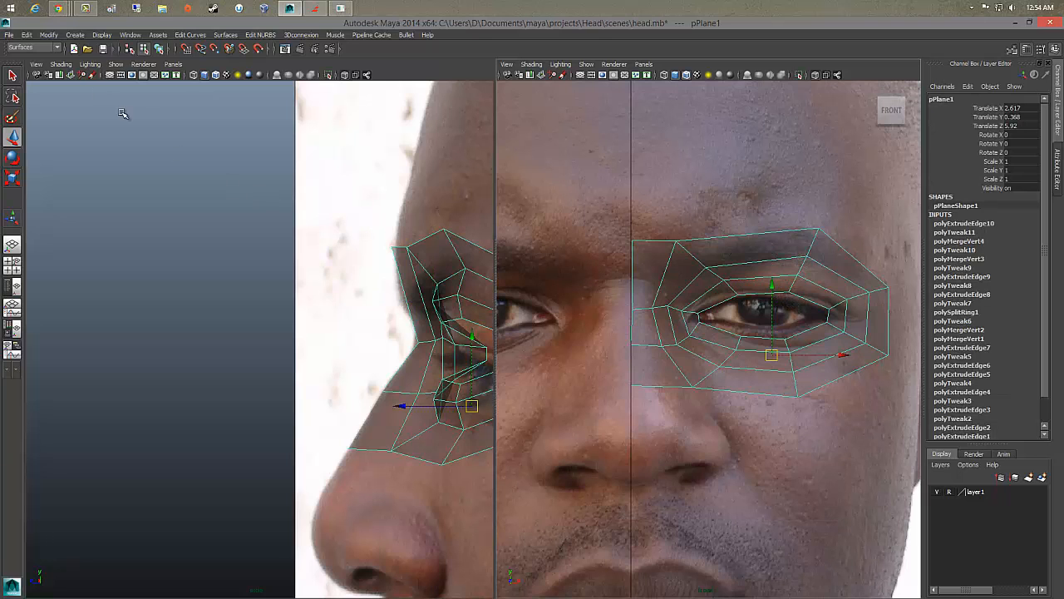
{"action": "left_click", "coordinate": [28, 35]}
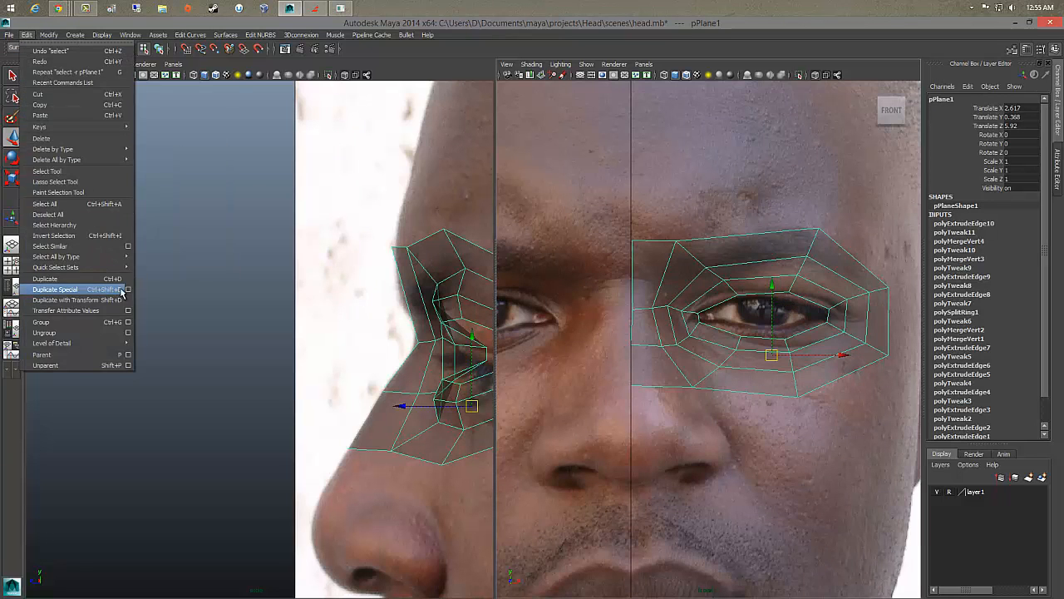
{"action": "left_click", "coordinate": [130, 289]}
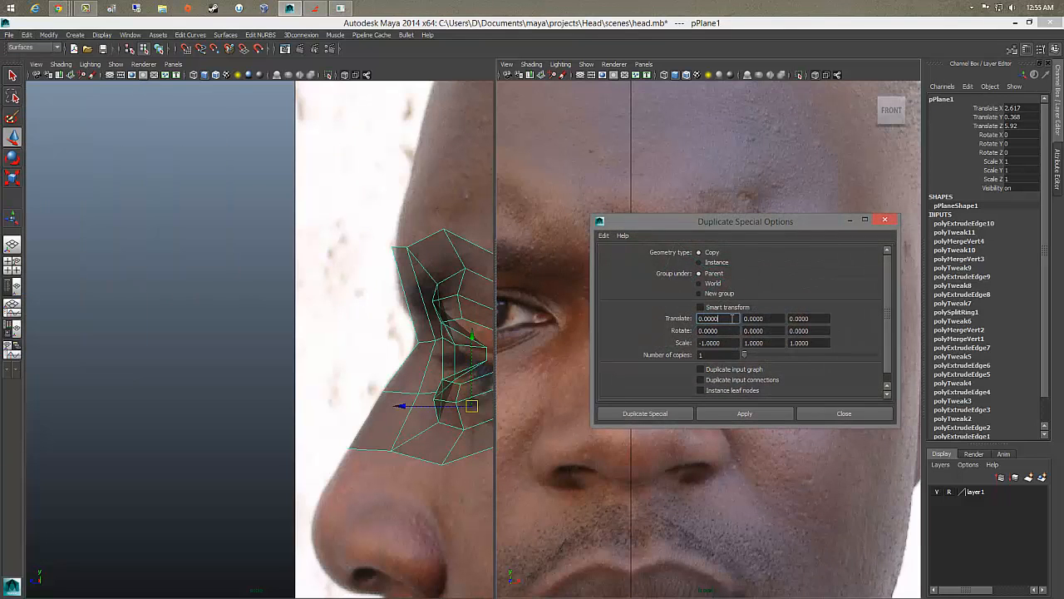
{"action": "left_click", "coordinate": [699, 262]}
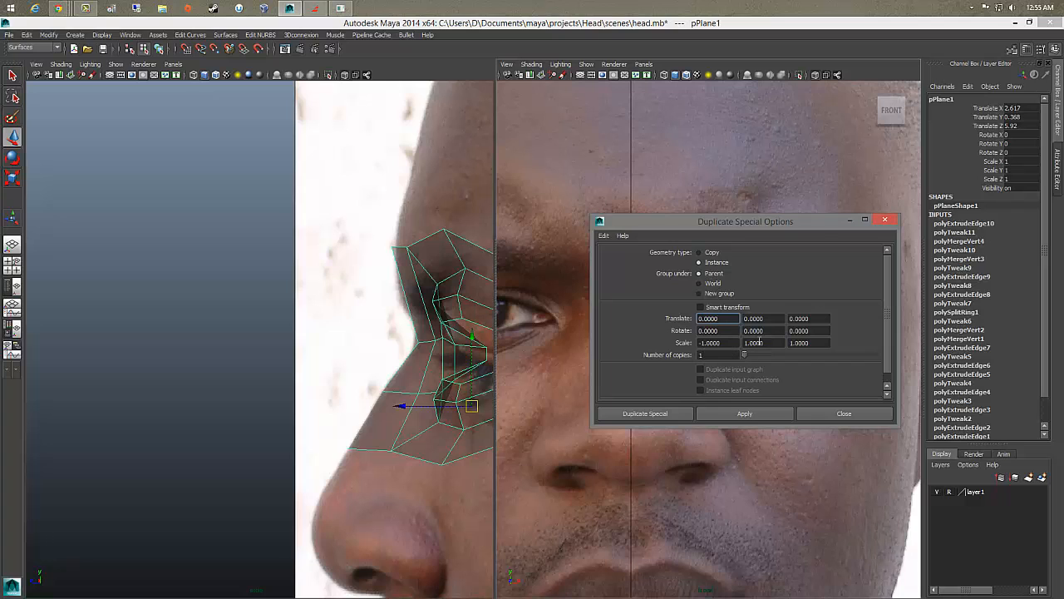
{"action": "left_click_drag", "start_coordinate": [703, 228], "coordinate": [917, 117]}
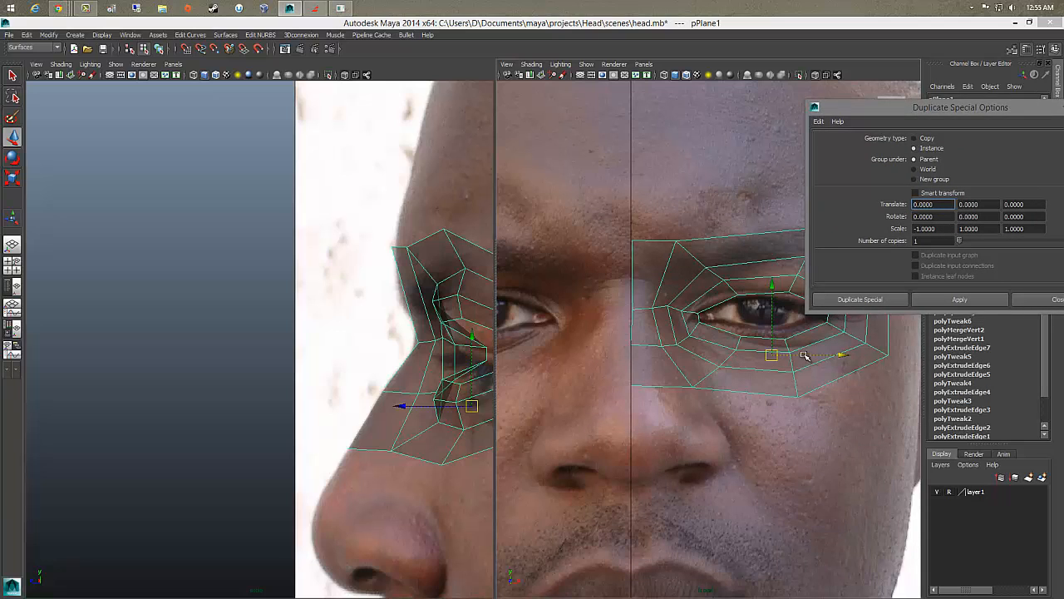
Step: Move the eye mesh's pivot point onto the face's vertical centre line
{"action": "key", "text": "Insert"}
{"action": "key", "text": "Insert"}
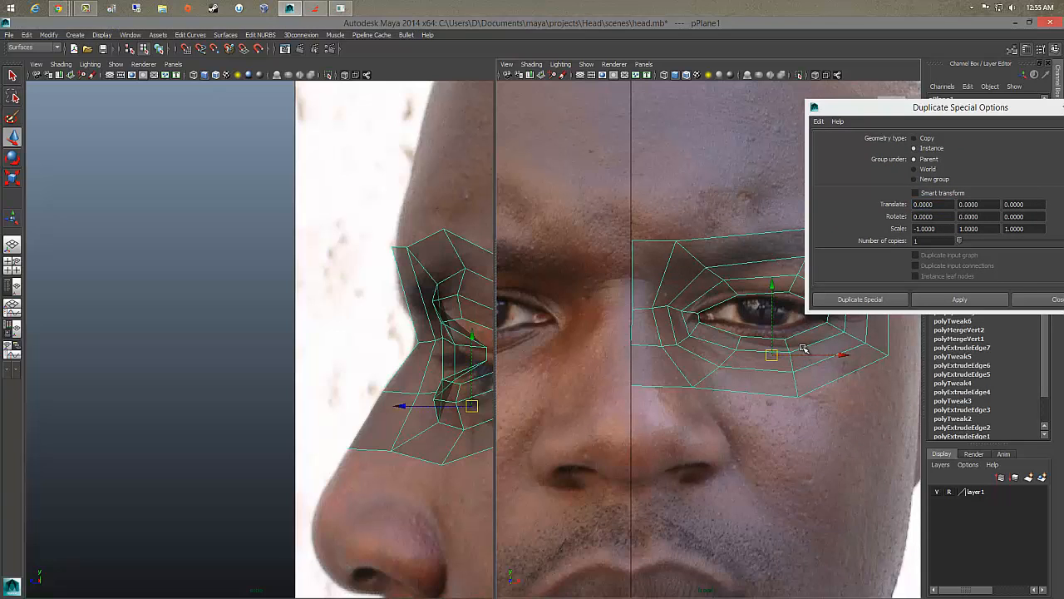
{"action": "key", "text": "Insert"}
{"action": "left_click_drag", "start_coordinate": [771, 355], "coordinate": [630, 323]}
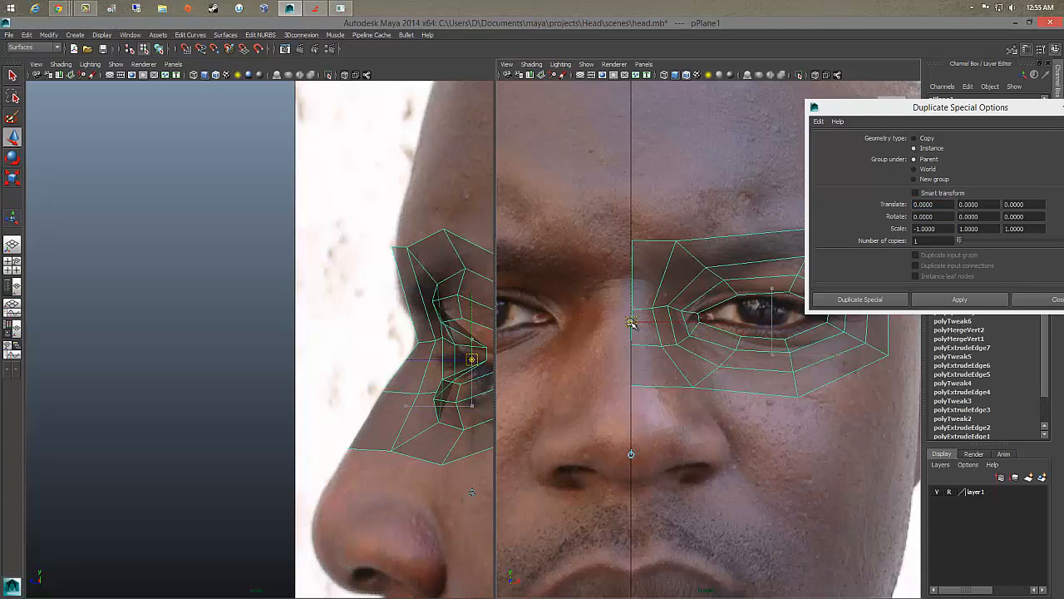
{"action": "key", "text": "Insert"}
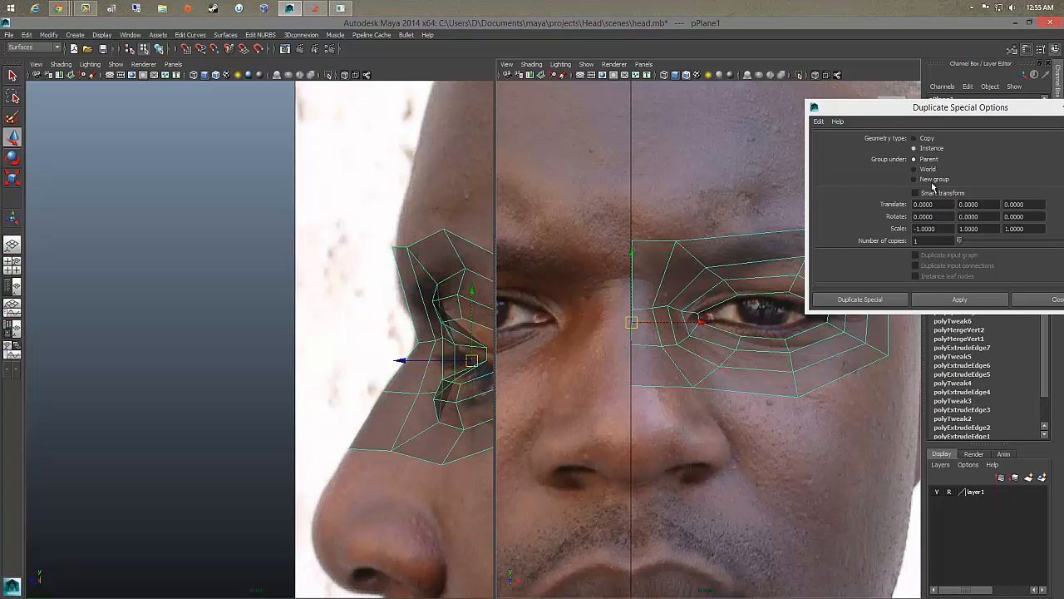
Step: Create the mirrored instance of the eye mesh with an X scale of -1 and close the duplicate options
{"action": "left_click", "coordinate": [953, 298]}
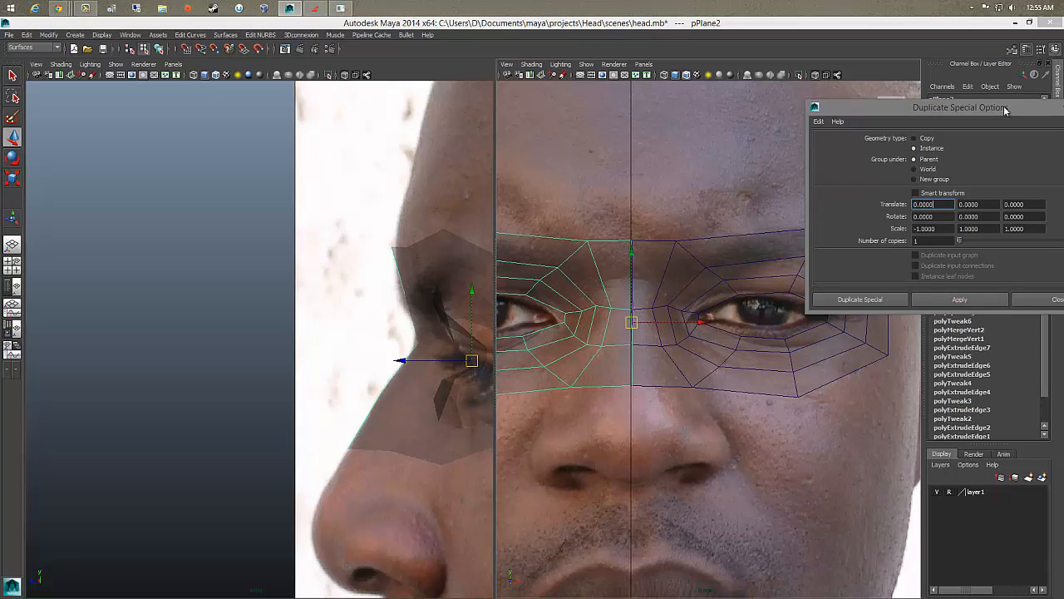
{"action": "left_click_drag", "start_coordinate": [1004, 110], "coordinate": [813, 110]}
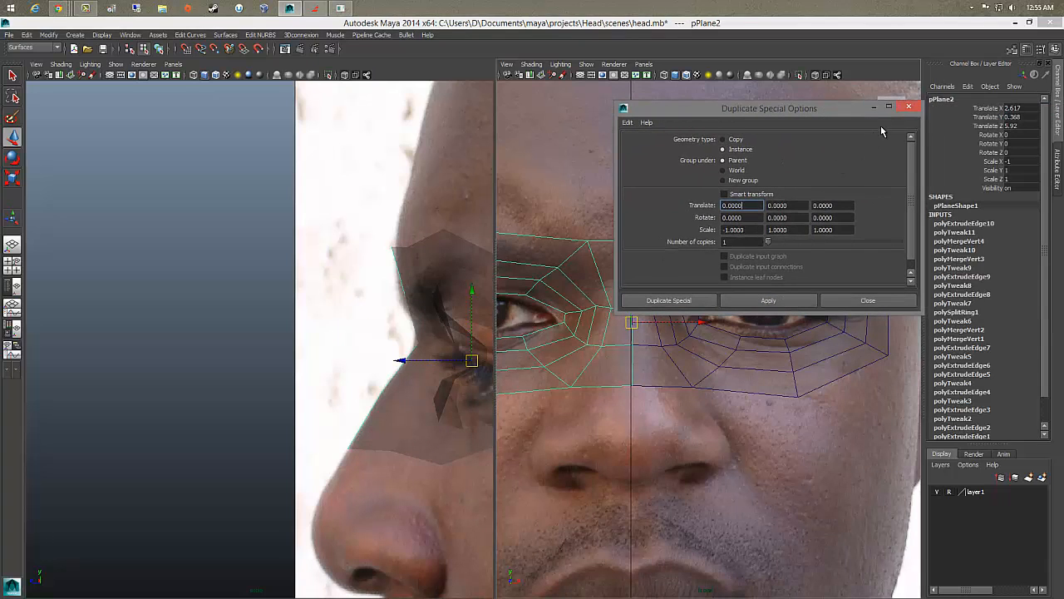
{"action": "left_click", "coordinate": [909, 106]}
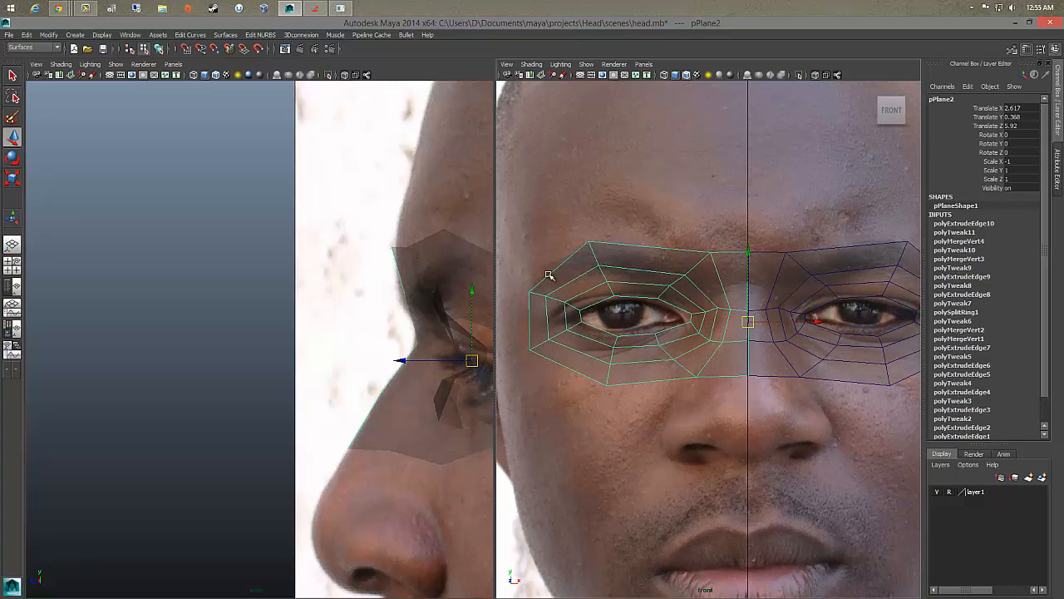
Step: Change the front view to the persp camera and hide the reference photos on layer1
{"action": "left_click", "coordinate": [614, 64]}
{"action": "mouse_move", "coordinate": [644, 64]}
{"action": "mouse_move", "coordinate": [690, 75]}
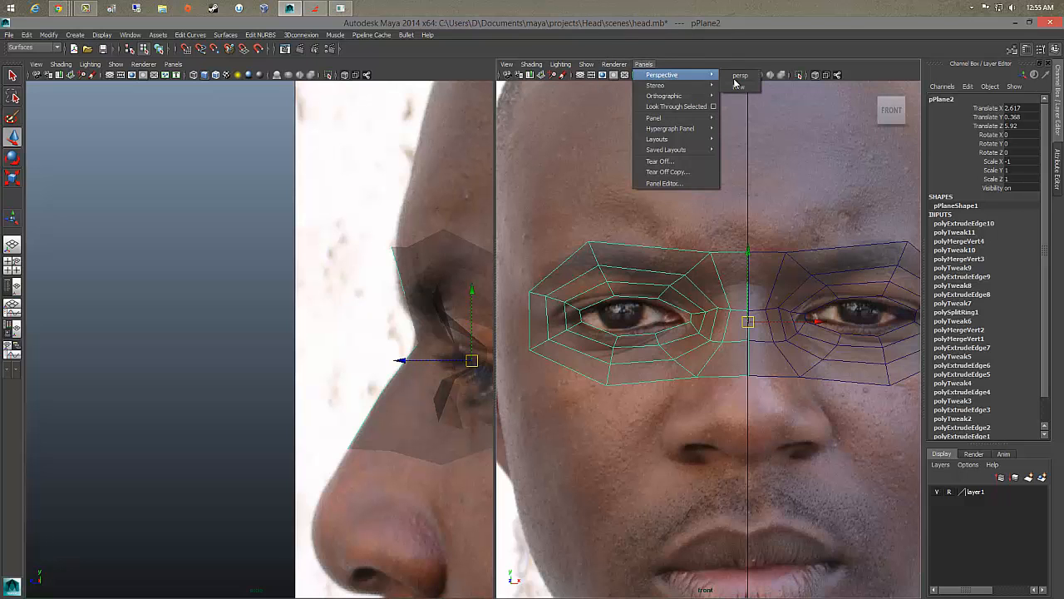
{"action": "left_click", "coordinate": [738, 77]}
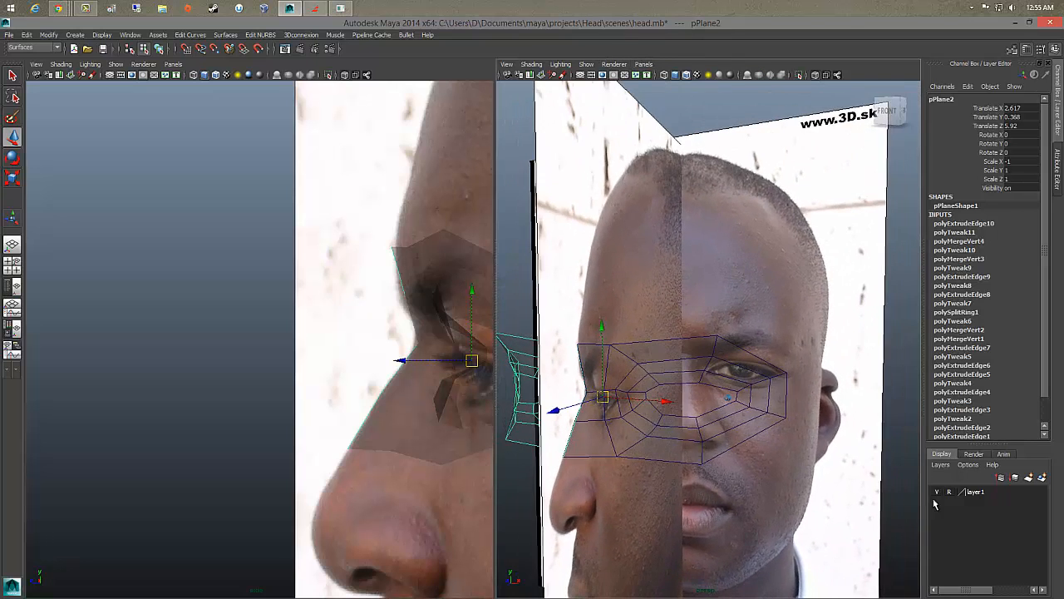
{"action": "left_click", "coordinate": [937, 491]}
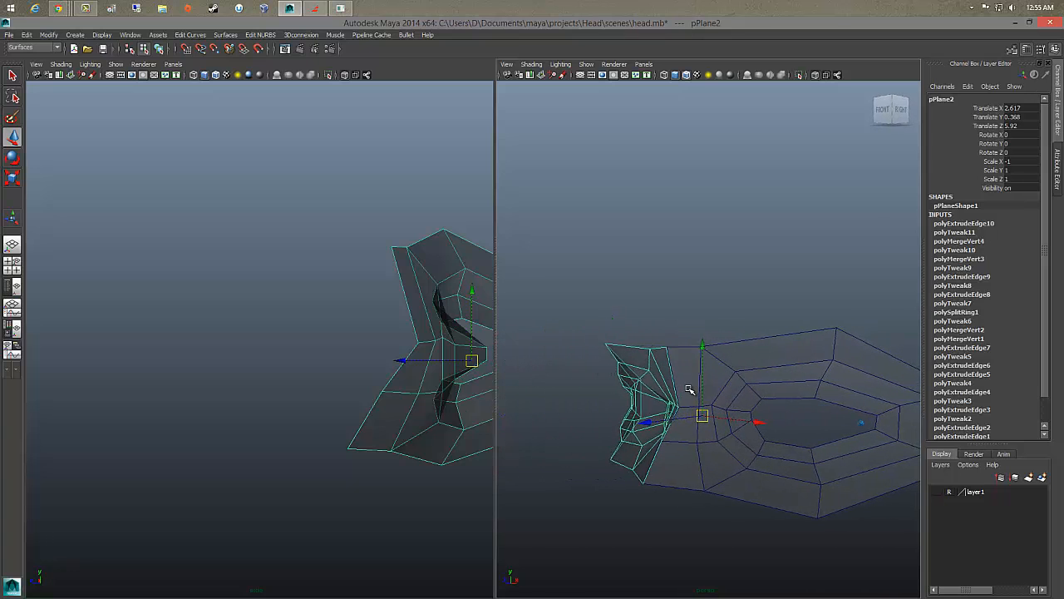
Step: Check the mirrored eye mesh in smooth preview and return it to unsmoothed display
{"action": "key", "text": "3"}
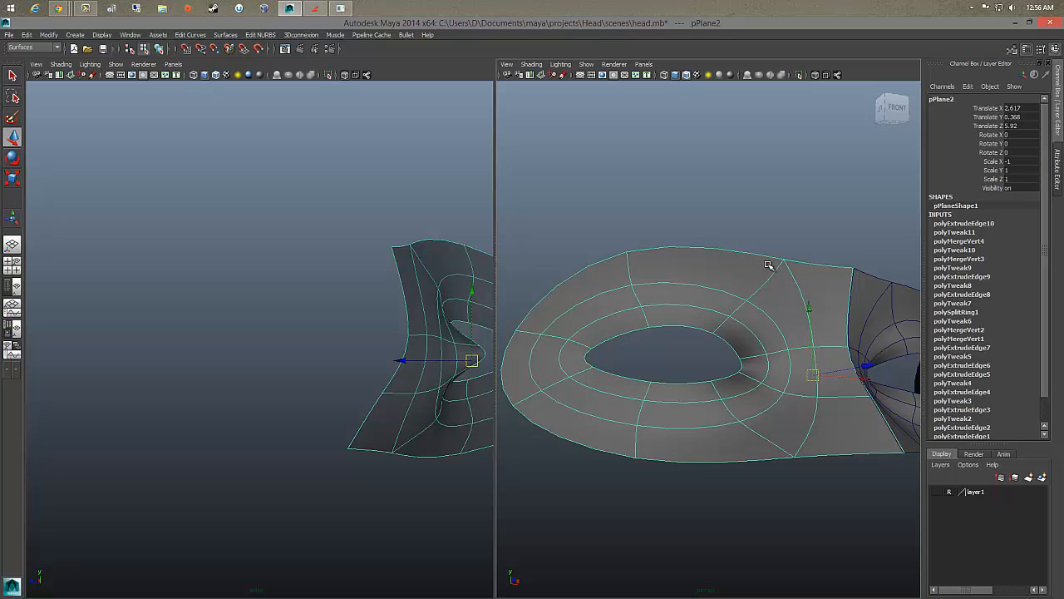
{"action": "key", "text": "1"}
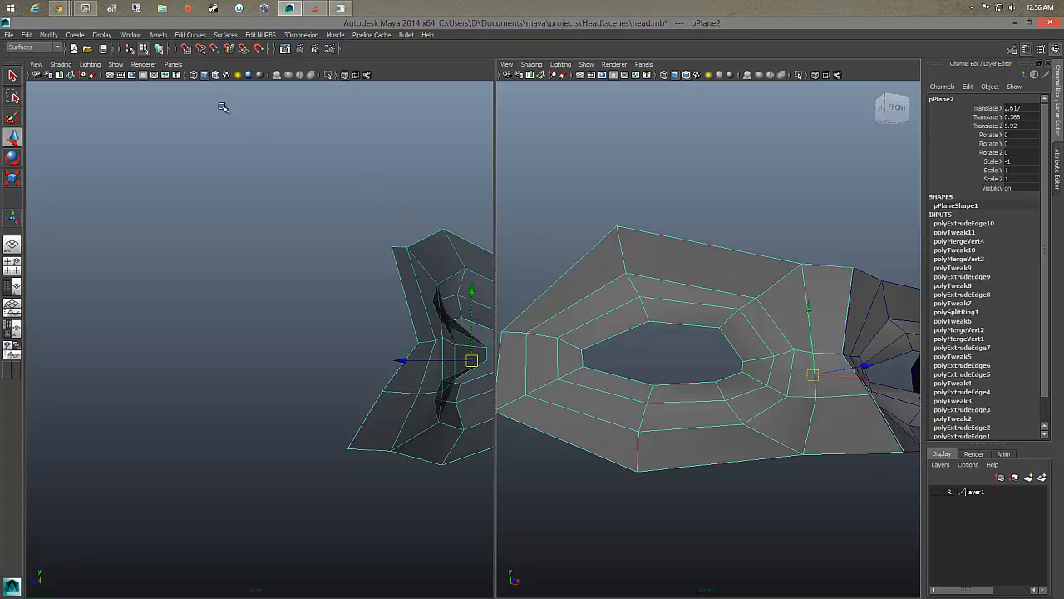
Step: Turn on the Poly Count heads-up display for the viewports
{"action": "left_click", "coordinate": [102, 35]}
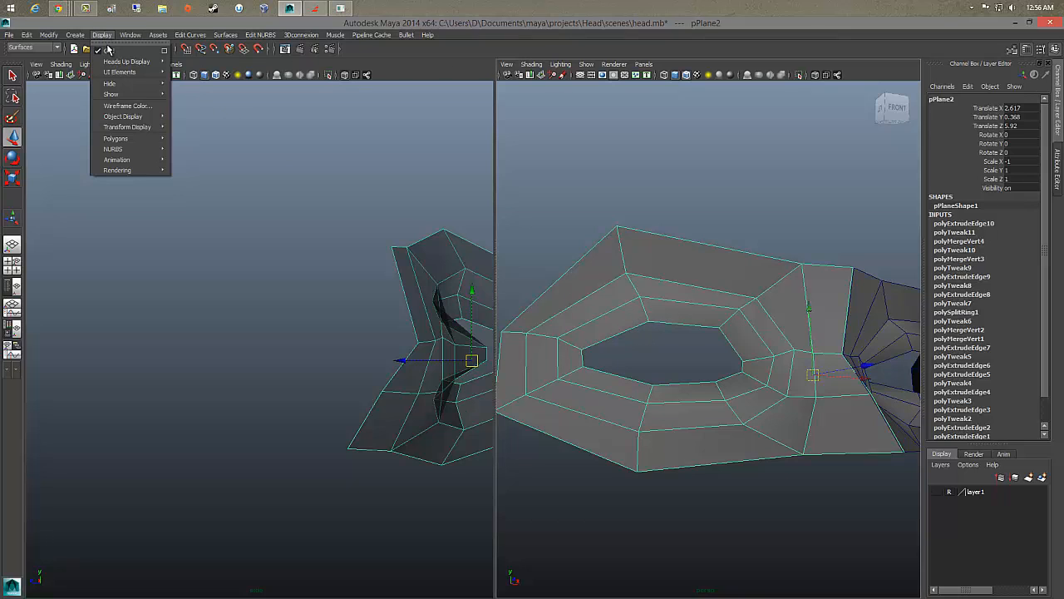
{"action": "mouse_move", "coordinate": [138, 64]}
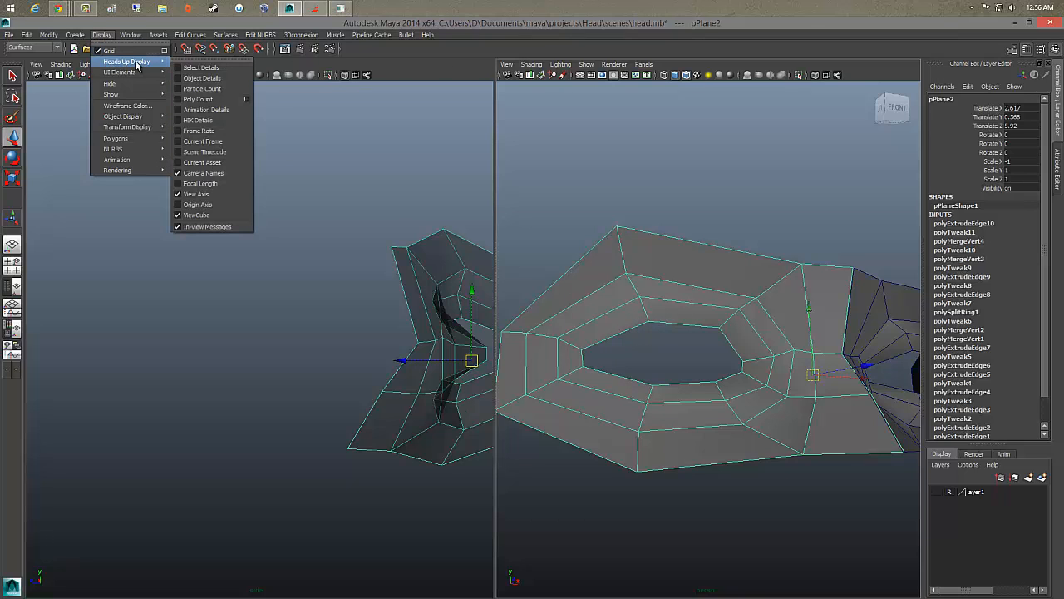
{"action": "left_click", "coordinate": [198, 98]}
Step: Select the original eye half, pPlane1, as a whole object and inspect both mirrored halves in perspective
{"action": "left_click", "coordinate": [673, 178]}
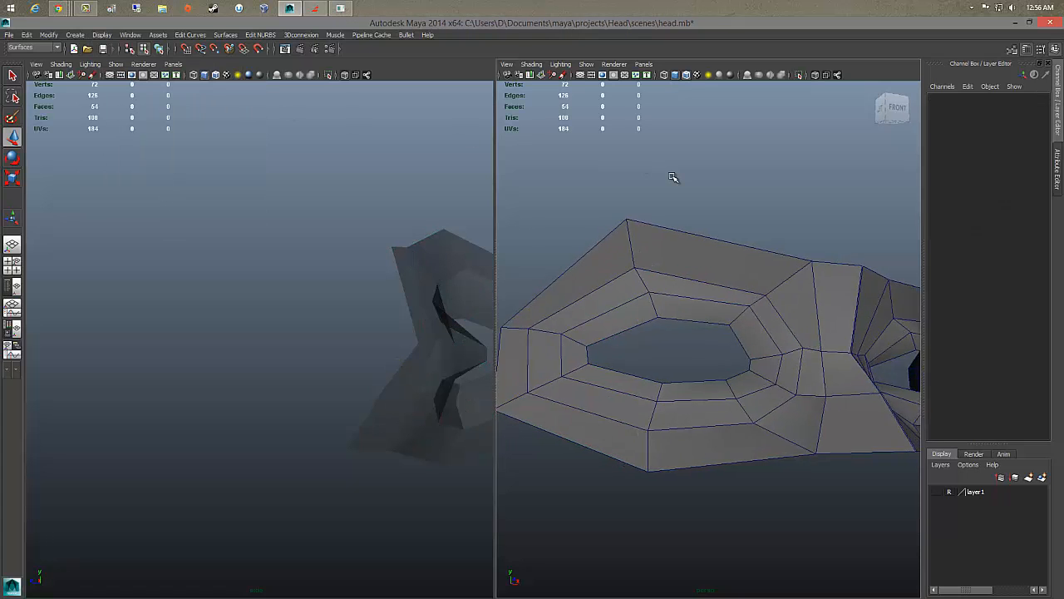
{"action": "left_click_drag", "start_coordinate": [712, 190], "coordinate": [696, 244], "text": "alt"}
{"action": "left_click", "coordinate": [695, 245]}
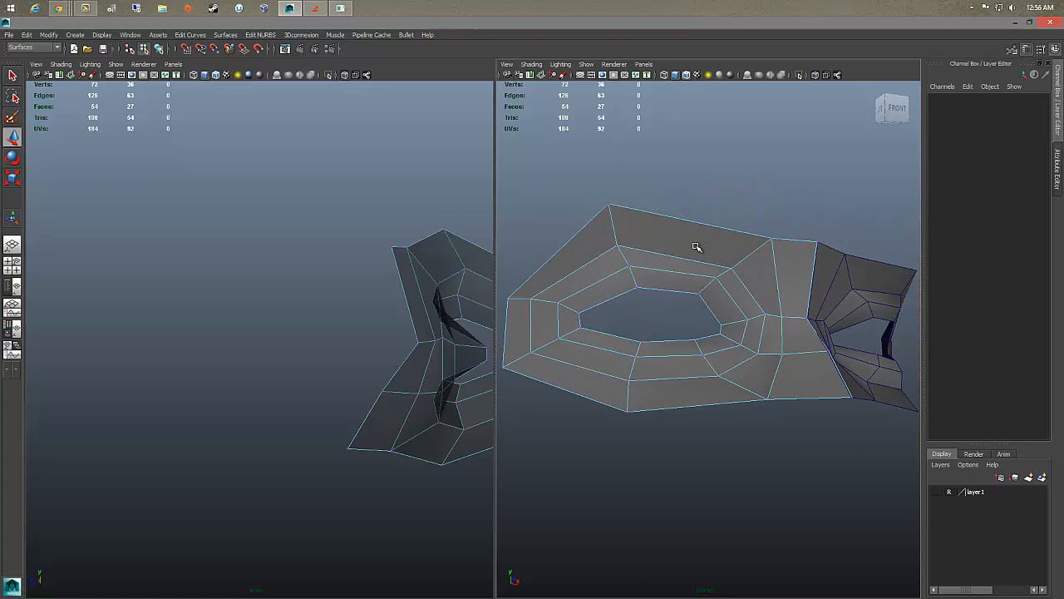
{"action": "right_click_drag", "start_coordinate": [696, 245], "coordinate": [701, 305]}
{"action": "left_click_drag", "start_coordinate": [811, 266], "coordinate": [860, 252], "text": "alt"}
{"action": "right_click_drag", "start_coordinate": [859, 252], "coordinate": [841, 311]}
{"action": "left_click_drag", "start_coordinate": [842, 311], "coordinate": [594, 145], "text": "alt"}
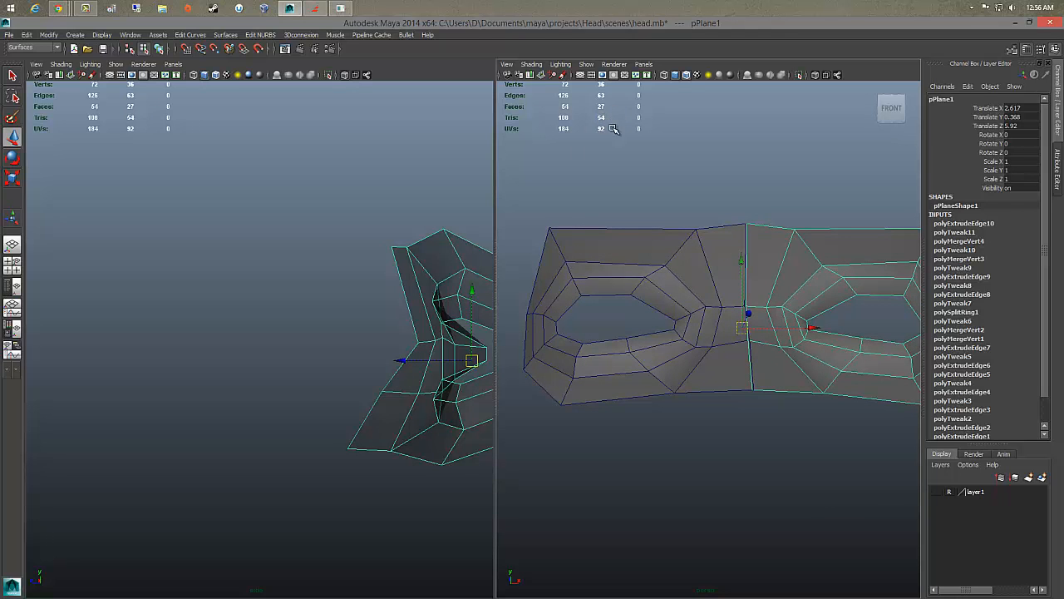
{"action": "left_click_drag", "start_coordinate": [619, 157], "coordinate": [671, 293], "text": "alt"}
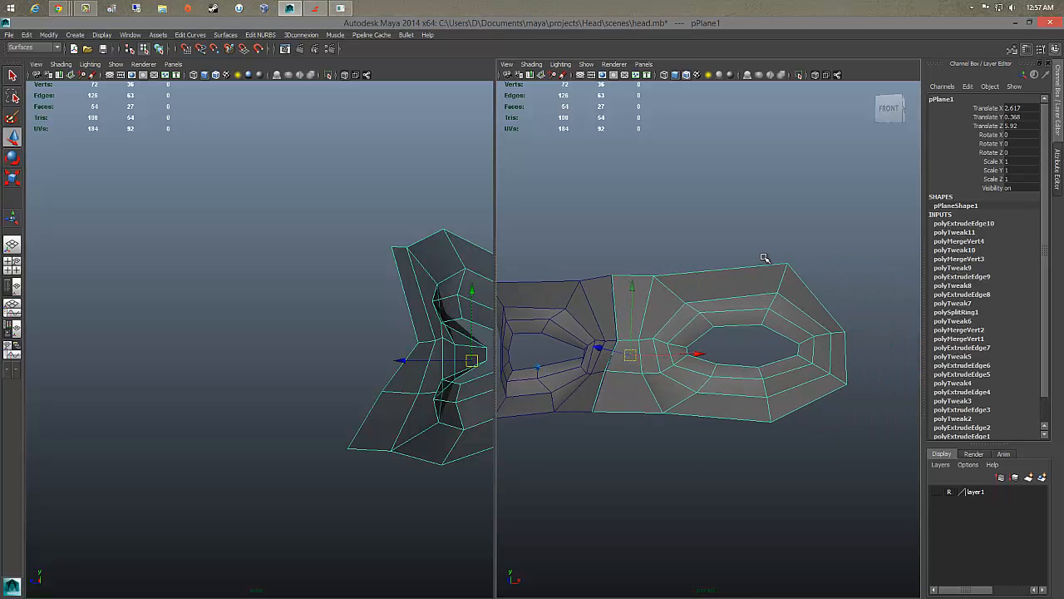
Step: Show the reference photos on layer1 again and return the perspective view to the orthographic front camera
{"action": "left_click", "coordinate": [938, 492]}
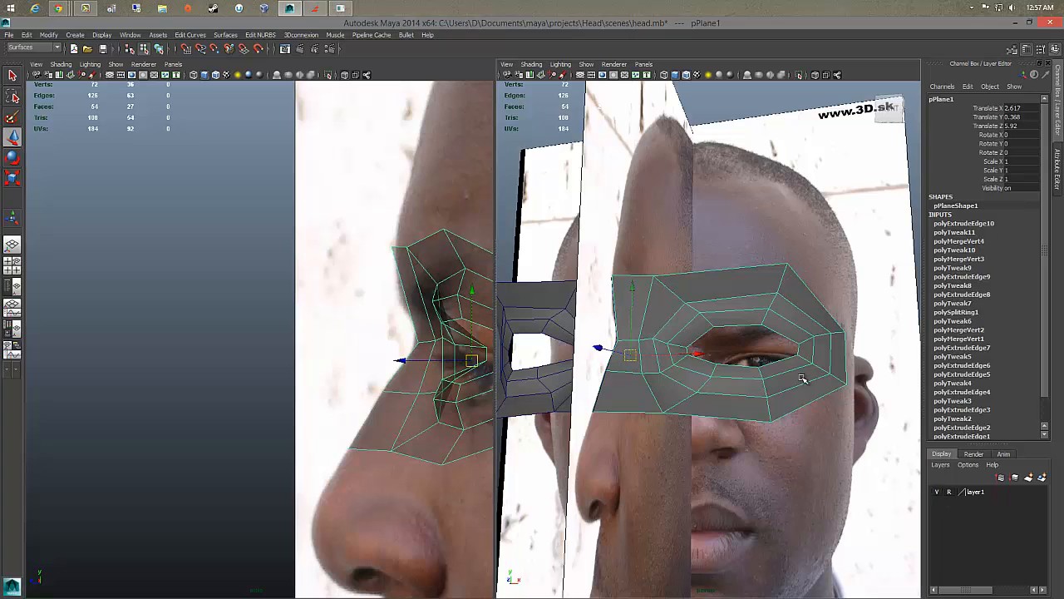
{"action": "left_click", "coordinate": [645, 64]}
{"action": "mouse_move", "coordinate": [647, 79]}
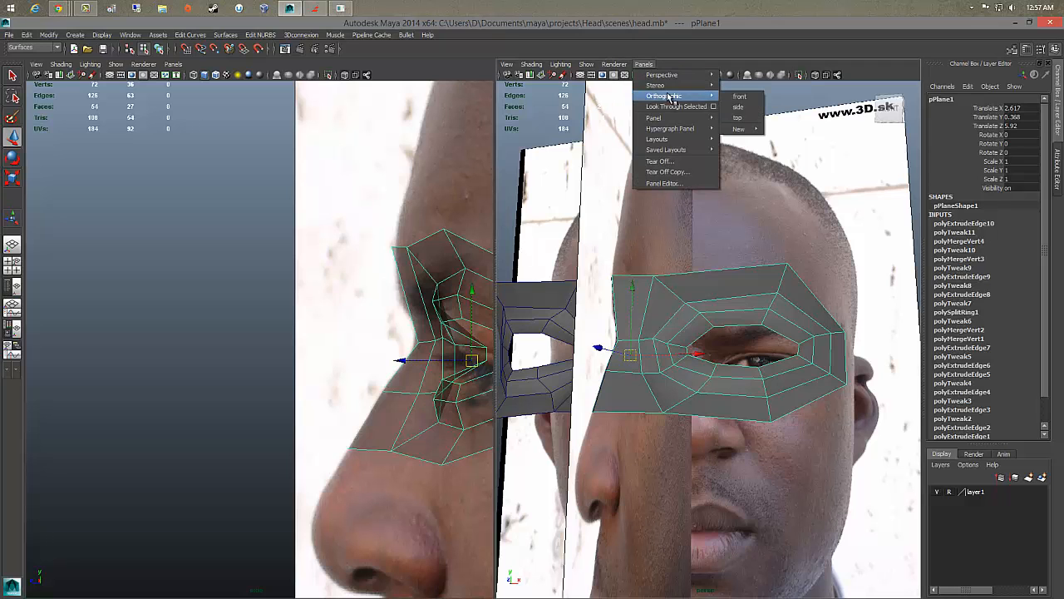
{"action": "left_click", "coordinate": [729, 98]}
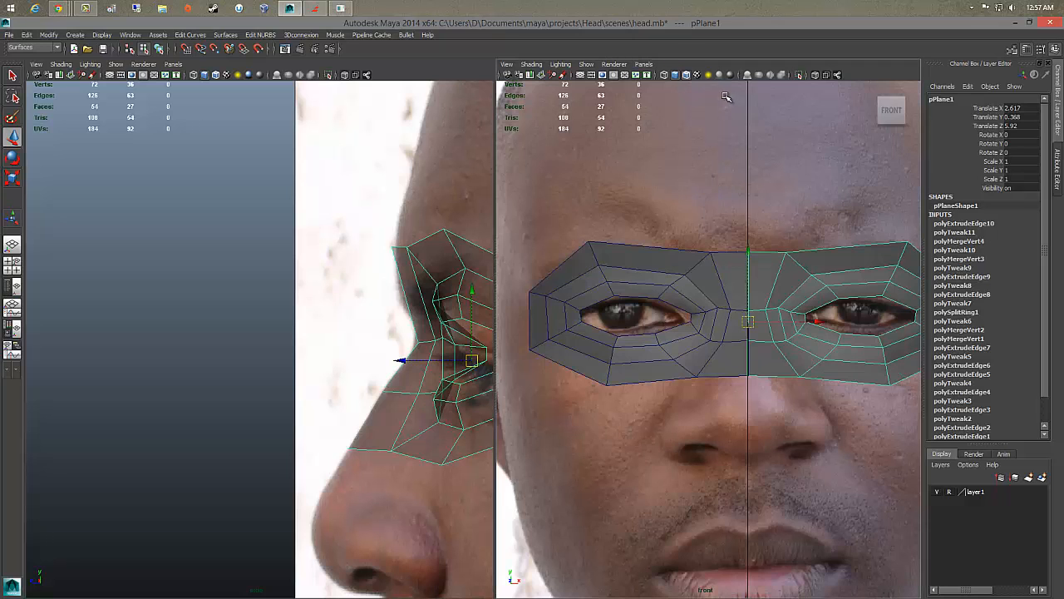
{"action": "left_click", "coordinate": [434, 247]}
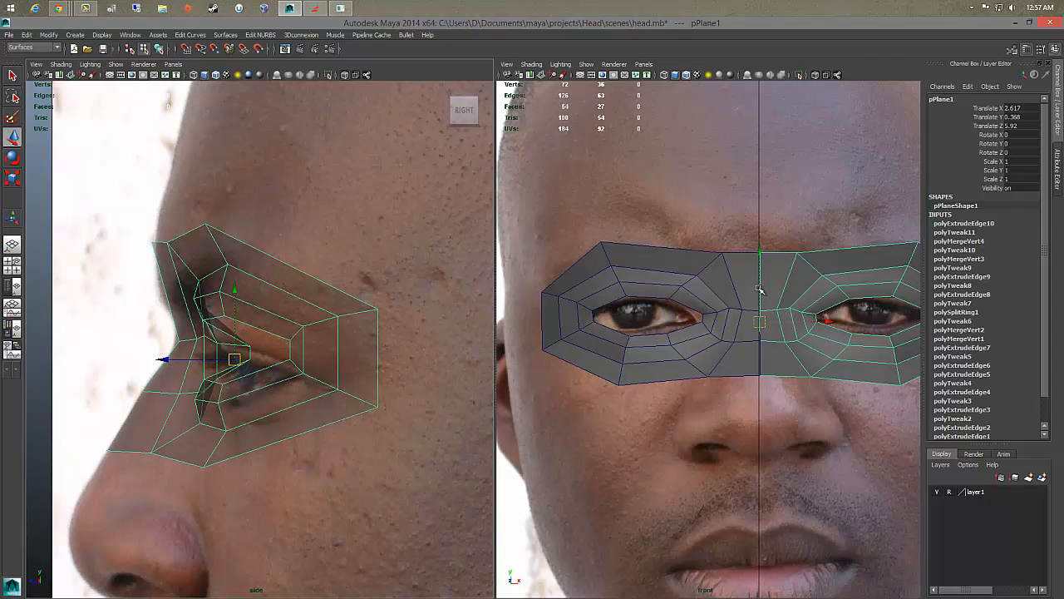
Step: Select the top vertices of the nose bridge in vertex mode and lower them slightly
{"action": "right_click_drag", "start_coordinate": [773, 259], "coordinate": [771, 236]}
{"action": "left_click", "coordinate": [757, 234]}
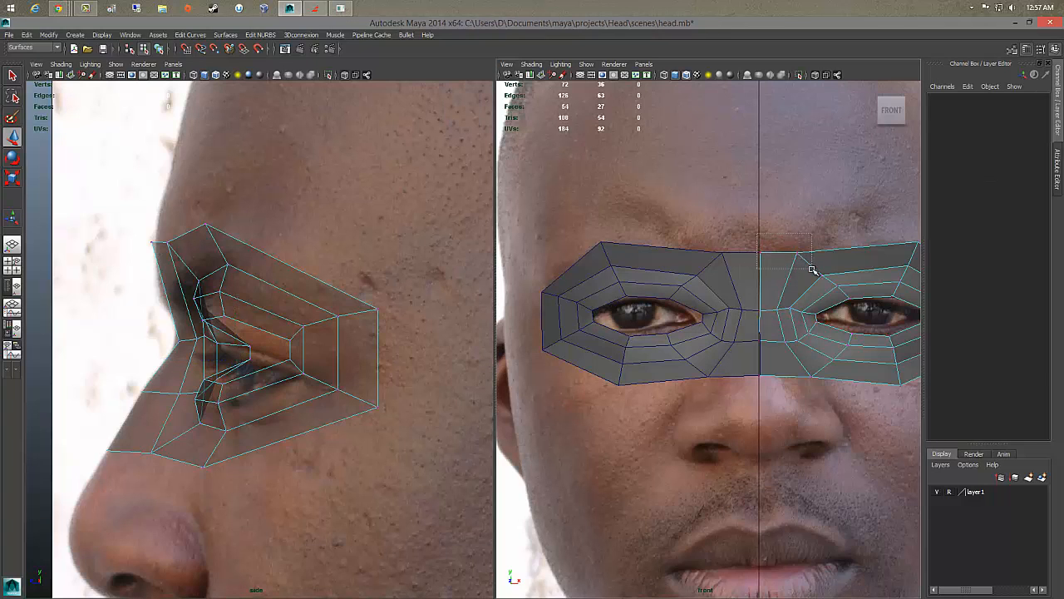
{"action": "left_click", "coordinate": [781, 249]}
{"action": "mouse_move", "coordinate": [779, 183]}
{"action": "left_mouse_down"}
{"action": "mouse_move", "coordinate": [777, 203]}
{"action": "mouse_move", "coordinate": [779, 193]}
{"action": "left_mouse_up"}
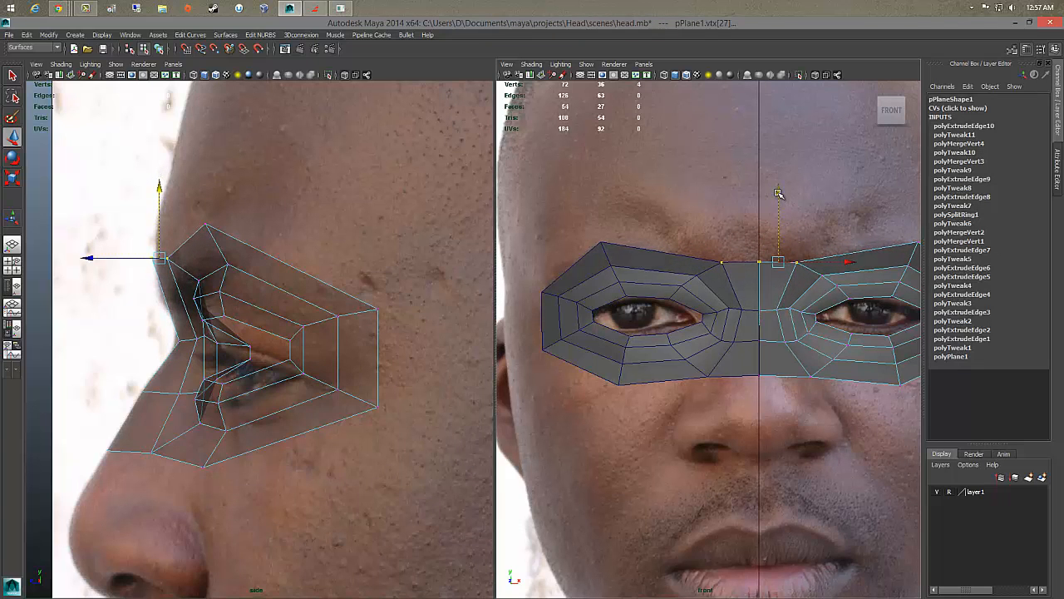
Step: Adjust the outer brow corner vertex and nudge the vertex above the inner eye corner up and inward
{"action": "middle_click_drag", "start_coordinate": [882, 195], "coordinate": [761, 205], "text": "alt"}
{"action": "scroll", "coordinate": [780, 216], "scroll_direction": "down", "scroll_amount": 1}
{"action": "mouse_move", "coordinate": [774, 237]}
{"action": "left_mouse_down"}
{"action": "mouse_move", "coordinate": [799, 261]}
{"action": "mouse_move", "coordinate": [782, 261]}
{"action": "mouse_move", "coordinate": [786, 253]}
{"action": "left_mouse_up"}
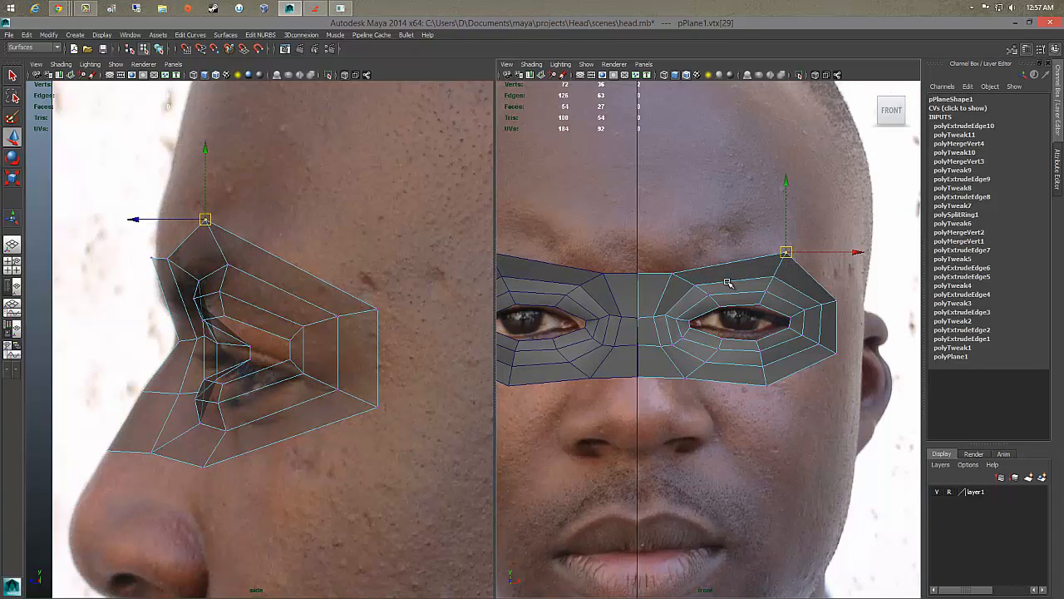
{"action": "middle_click_drag", "start_coordinate": [684, 282], "coordinate": [711, 287], "text": "alt"}
{"action": "scroll", "coordinate": [711, 285], "scroll_direction": "up", "scroll_amount": 1}
{"action": "left_click", "coordinate": [714, 286]}
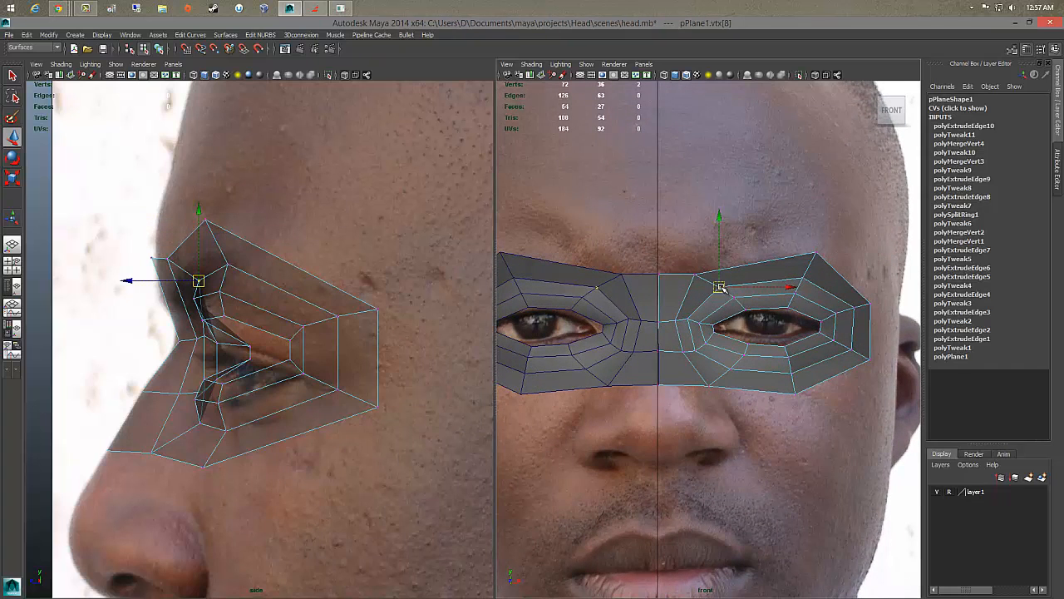
{"action": "left_click_drag", "start_coordinate": [717, 288], "coordinate": [716, 284]}
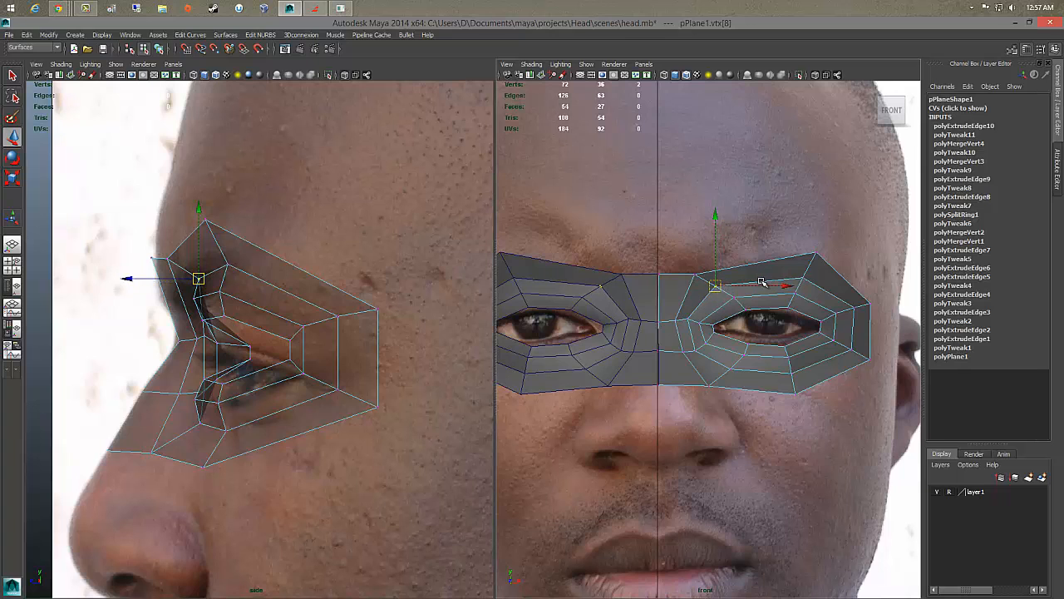
{"action": "middle_click_drag", "start_coordinate": [774, 283], "coordinate": [761, 284], "text": "alt"}
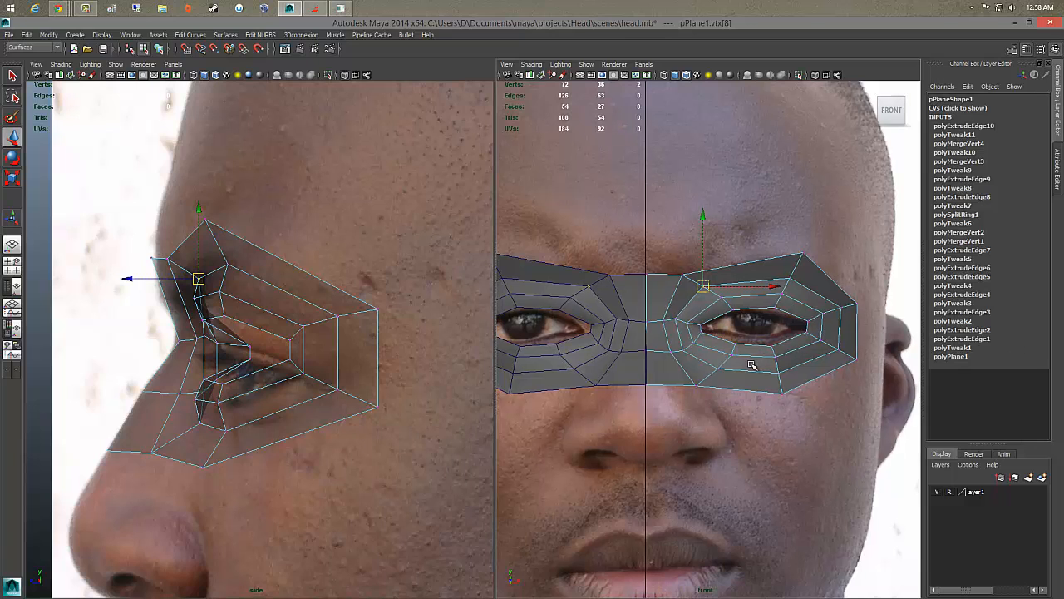
Step: Select the horizontal edges above and below the eye and join them with Connect Components
{"action": "scroll", "coordinate": [748, 363], "scroll_direction": "up", "scroll_amount": 3}
{"action": "mouse_move", "coordinate": [737, 334]}
{"action": "right_mouse_down"}
{"action": "mouse_move", "coordinate": [737, 353]}
{"action": "mouse_move", "coordinate": [737, 314]}
{"action": "right_mouse_up"}
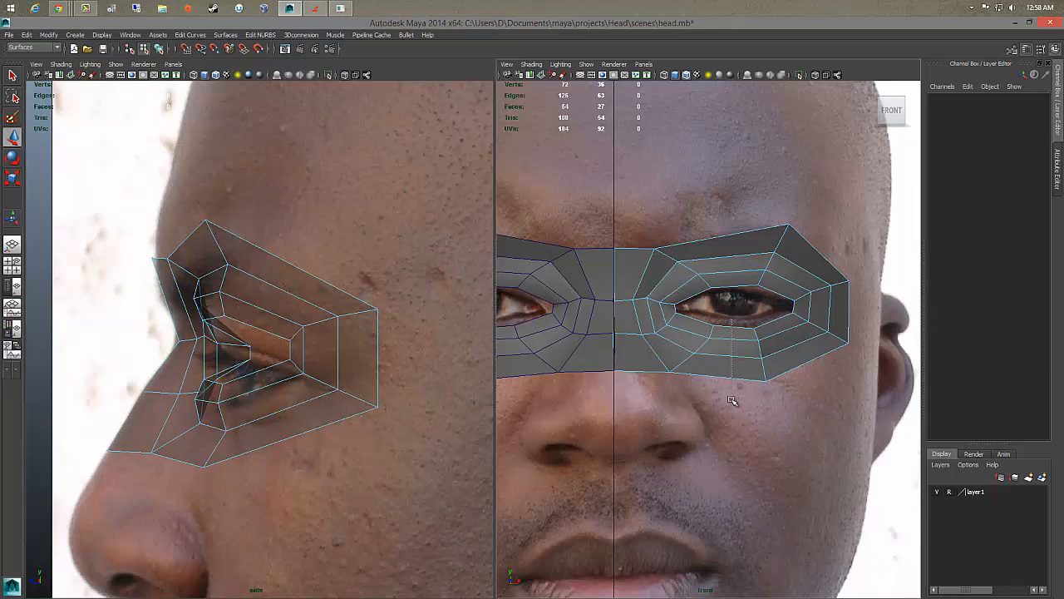
{"action": "left_click", "coordinate": [732, 355]}
{"action": "left_click_drag", "start_coordinate": [725, 226], "coordinate": [737, 411]}
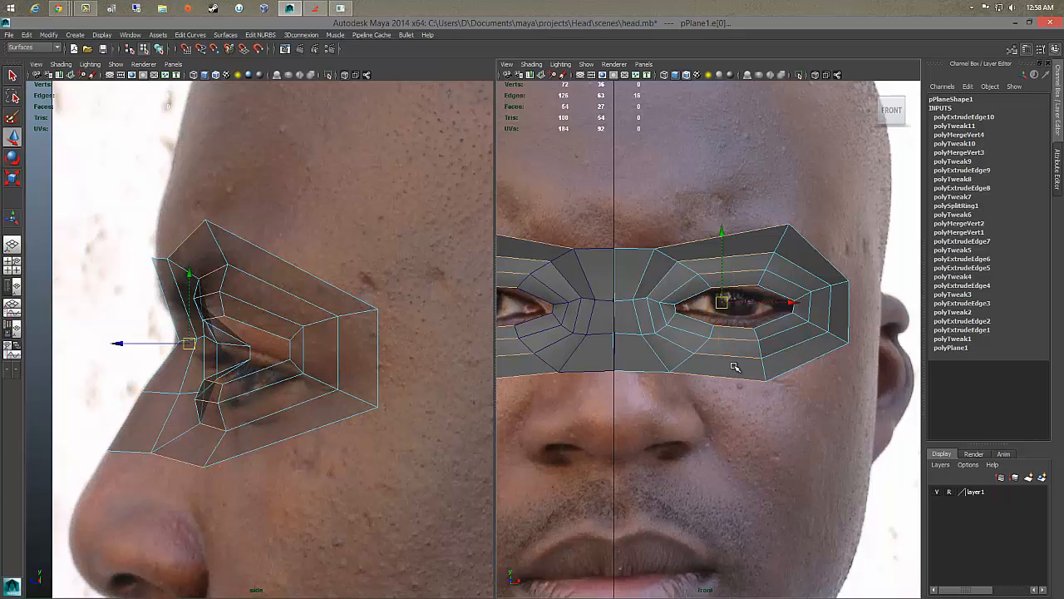
{"action": "right_click_drag", "start_coordinate": [738, 345], "coordinate": [745, 414], "text": "shift"}
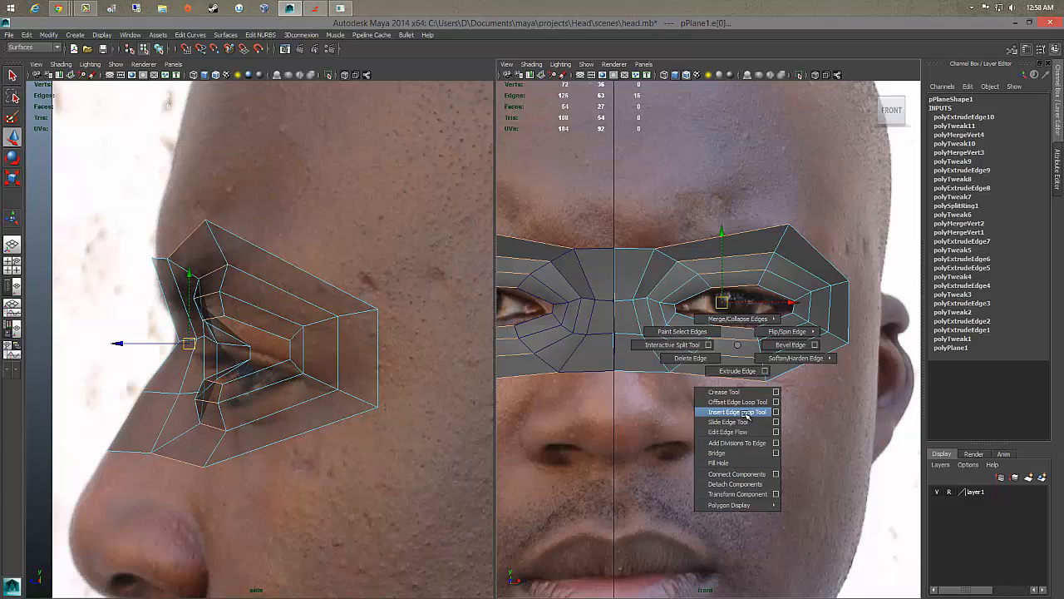
{"action": "right_click_drag", "start_coordinate": [744, 417], "coordinate": [737, 476], "text": "shift"}
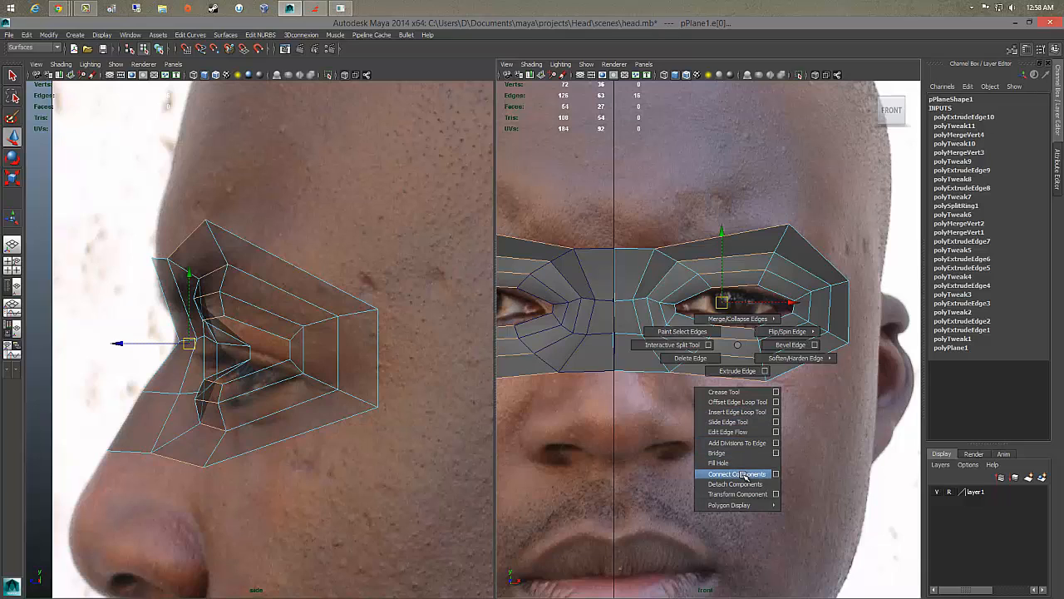
{"action": "right_click_drag", "start_coordinate": [742, 476], "coordinate": [744, 471], "text": "shift"}
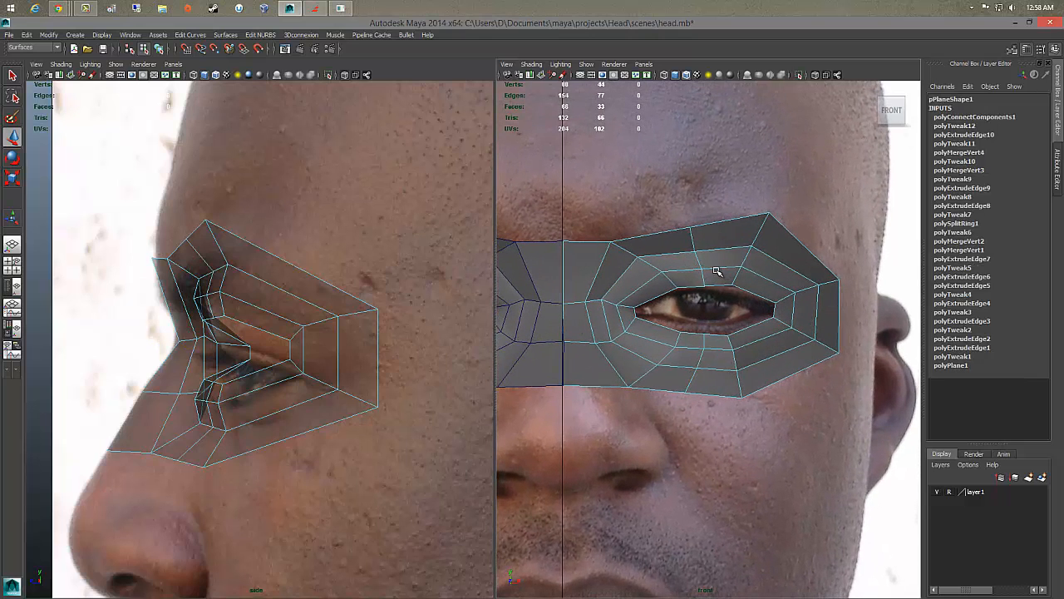
Step: Select the column of new vertices above the eye and raise it slightly
{"action": "right_click_drag", "start_coordinate": [716, 270], "coordinate": [678, 271]}
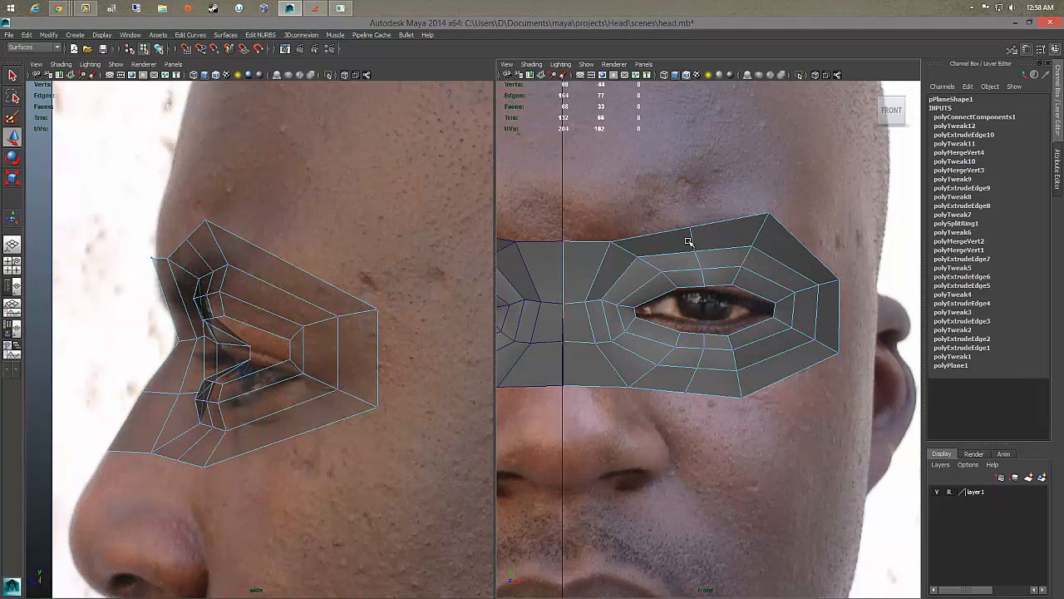
{"action": "left_click_drag", "start_coordinate": [677, 211], "coordinate": [710, 283]}
{"action": "left_click", "coordinate": [700, 182]}
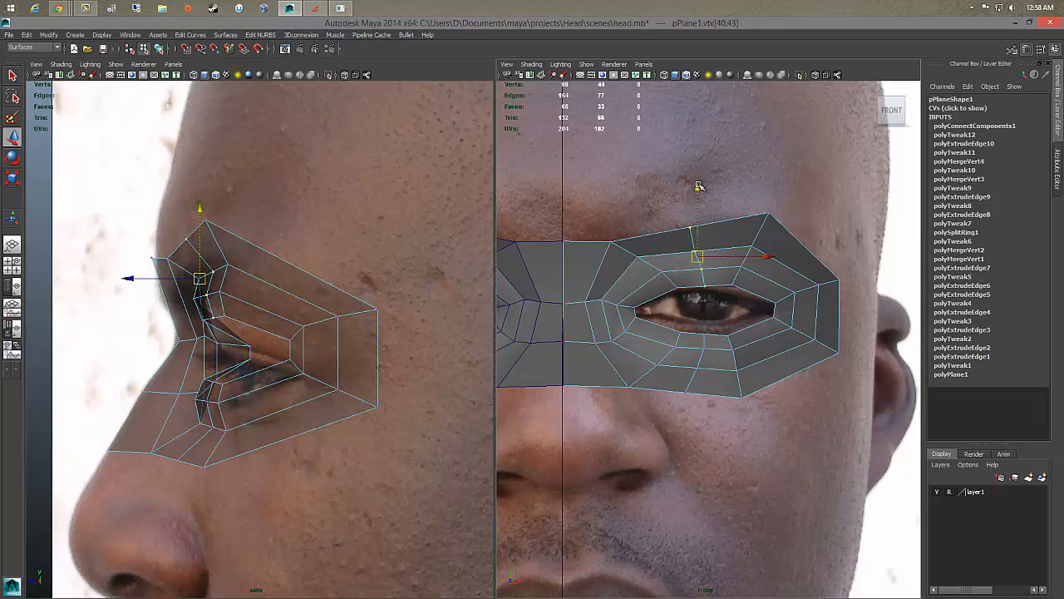
{"action": "left_click_drag", "start_coordinate": [700, 181], "coordinate": [700, 182]}
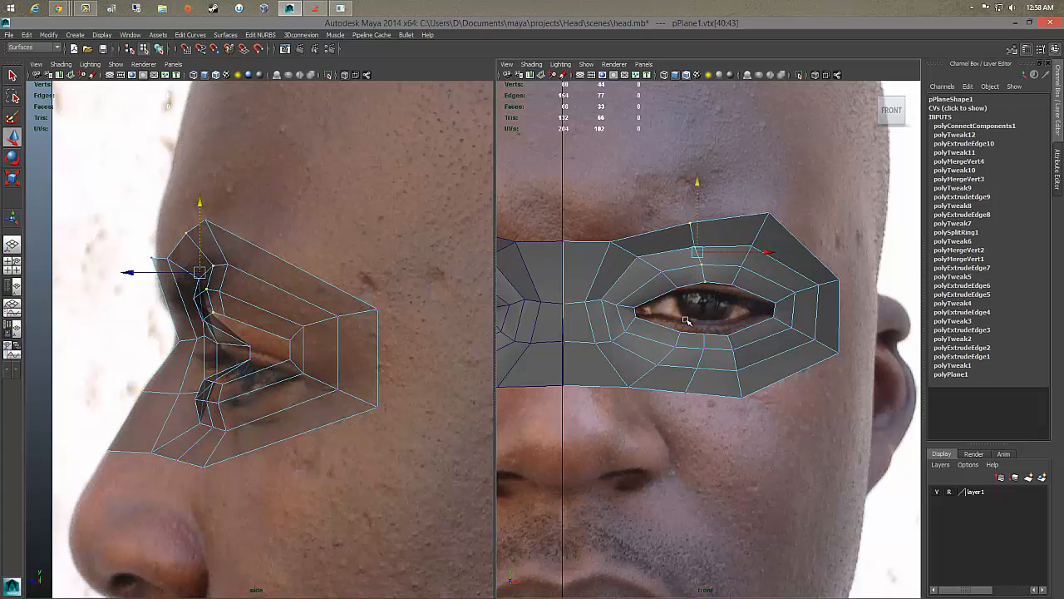
Step: Lower the new vertices below the eye and spread the neighbouring lower vertices to round the loops
{"action": "left_click_drag", "start_coordinate": [689, 332], "coordinate": [697, 399]}
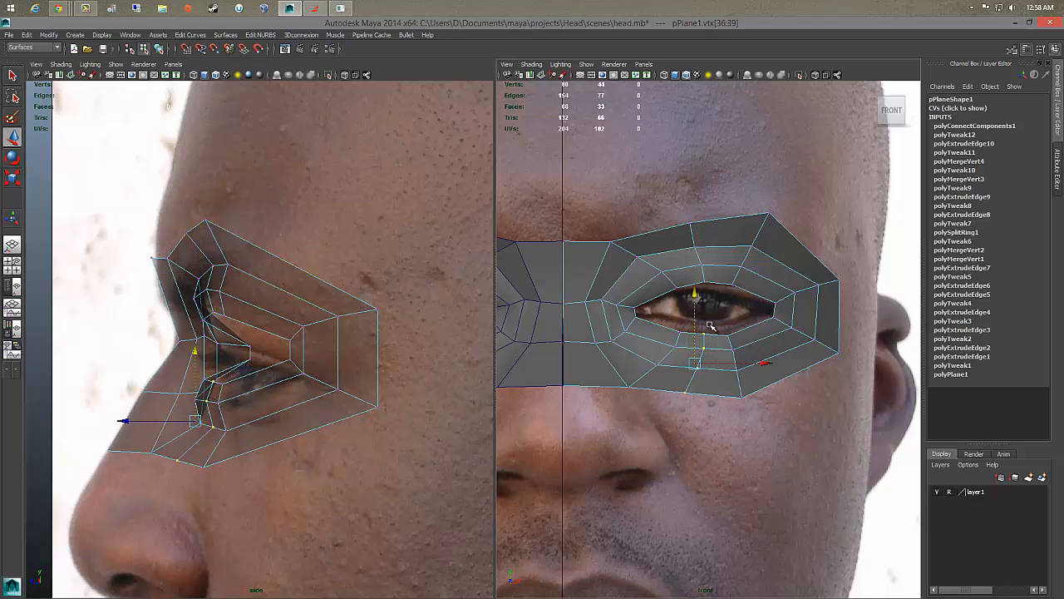
{"action": "left_click_drag", "start_coordinate": [694, 293], "coordinate": [651, 363]}
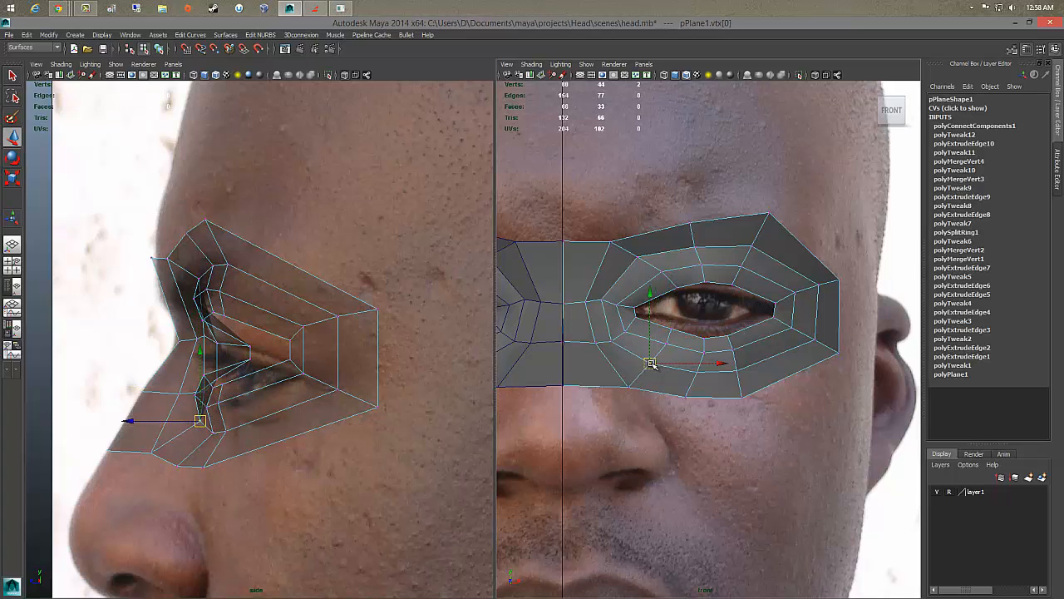
{"action": "left_click_drag", "start_coordinate": [718, 324], "coordinate": [758, 384]}
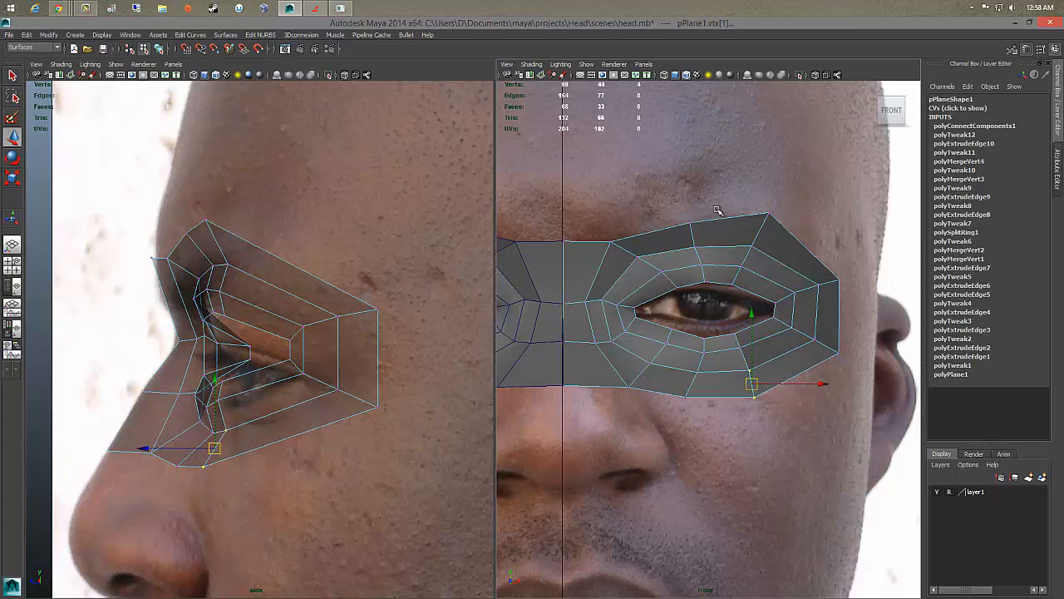
Step: Shift the vertices above the outer eye outward and lower the outer brow corner to round the contour
{"action": "left_click_drag", "start_coordinate": [719, 237], "coordinate": [757, 293]}
{"action": "left_click_drag", "start_coordinate": [750, 271], "coordinate": [758, 274]}
{"action": "left_click", "coordinate": [766, 215]}
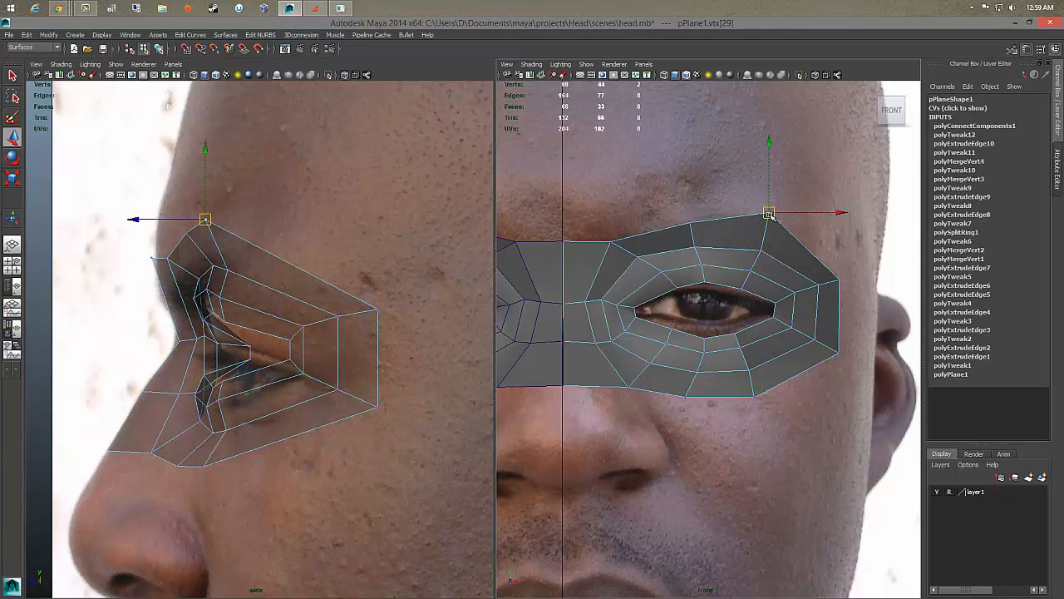
{"action": "left_click_drag", "start_coordinate": [766, 214], "coordinate": [773, 224]}
Step: Raise the middle vertices above the eye and move the inner brow vertices down and inward for evenly rounded loops
{"action": "left_click", "coordinate": [692, 222]}
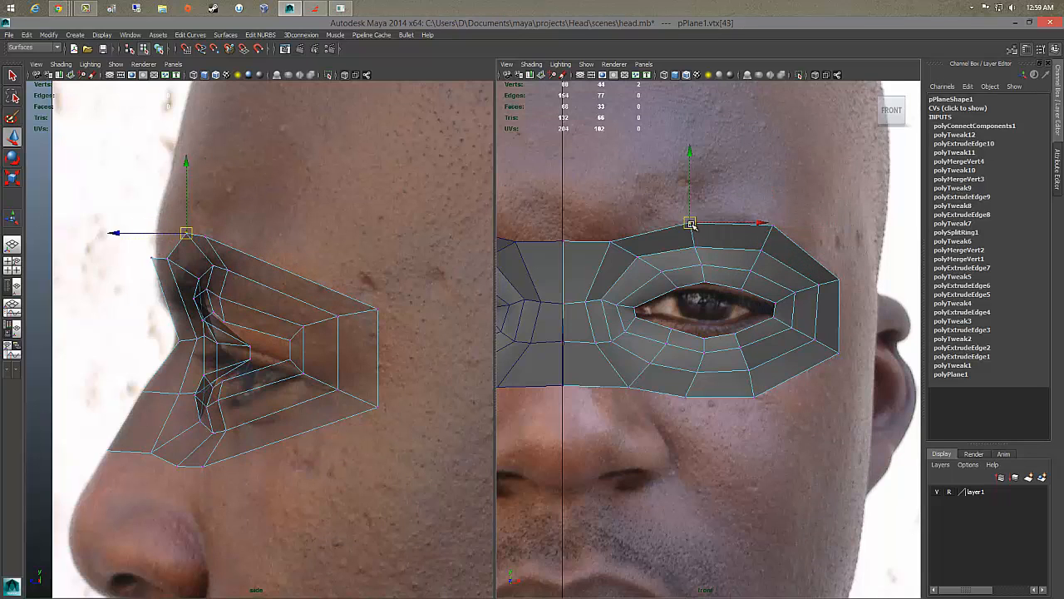
{"action": "left_click_drag", "start_coordinate": [692, 222], "coordinate": [601, 251]}
{"action": "left_click", "coordinate": [696, 247]}
{"action": "left_click", "coordinate": [702, 264]}
{"action": "left_click", "coordinate": [662, 271]}
{"action": "left_click", "coordinate": [637, 257]}
{"action": "left_click", "coordinate": [611, 242]}
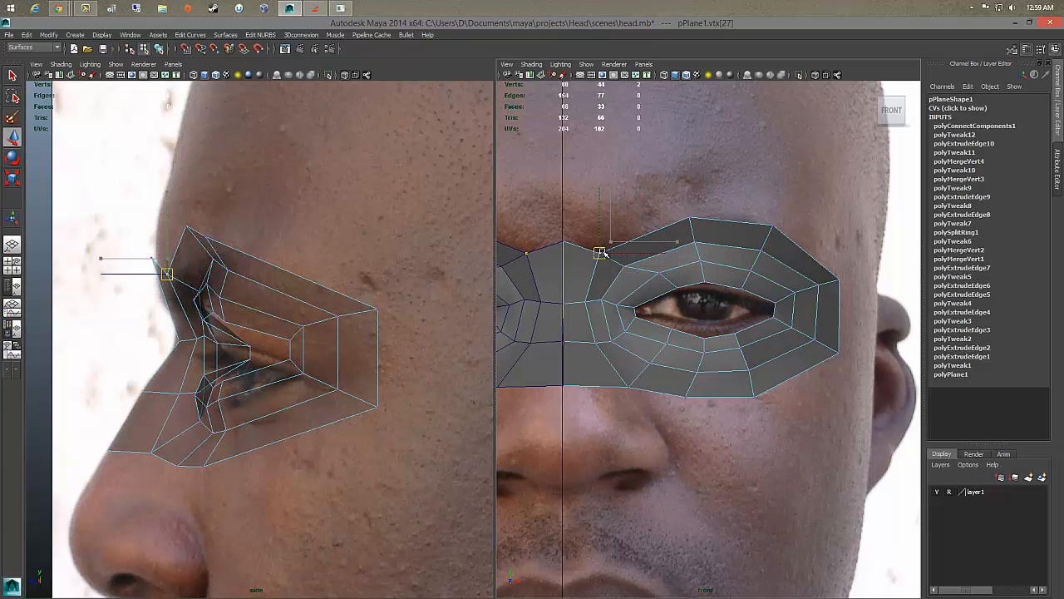
Step: Nudge the vertices above the inner and outer eye and the outer brow corner to even out the upper loops
{"action": "left_click", "coordinate": [656, 273]}
{"action": "left_click_drag", "start_coordinate": [655, 273], "coordinate": [667, 291]}
{"action": "left_click", "coordinate": [677, 291]}
{"action": "left_click", "coordinate": [749, 281]}
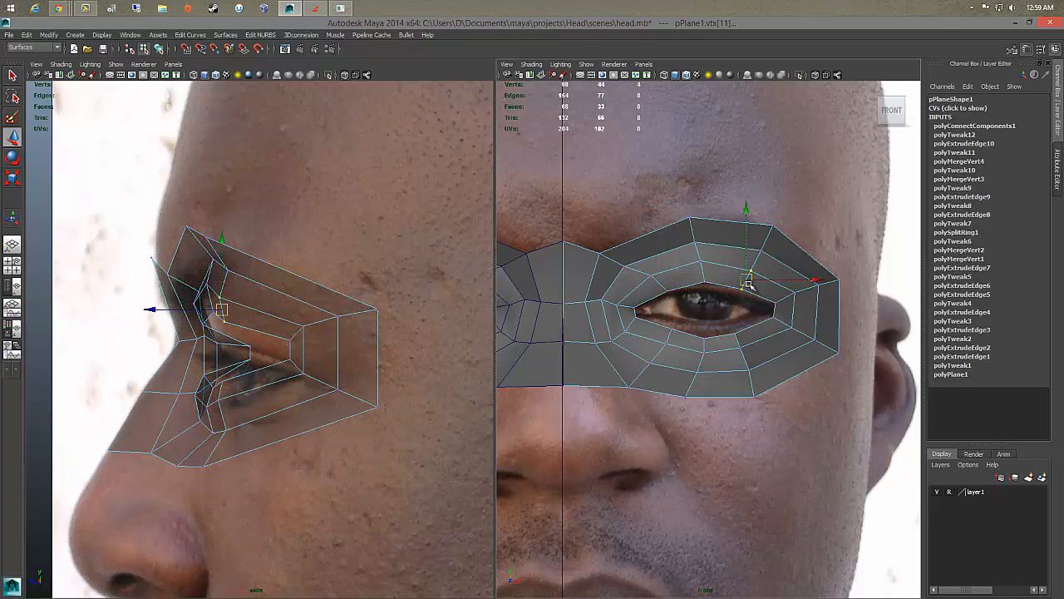
{"action": "left_click_drag", "start_coordinate": [753, 284], "coordinate": [753, 279]}
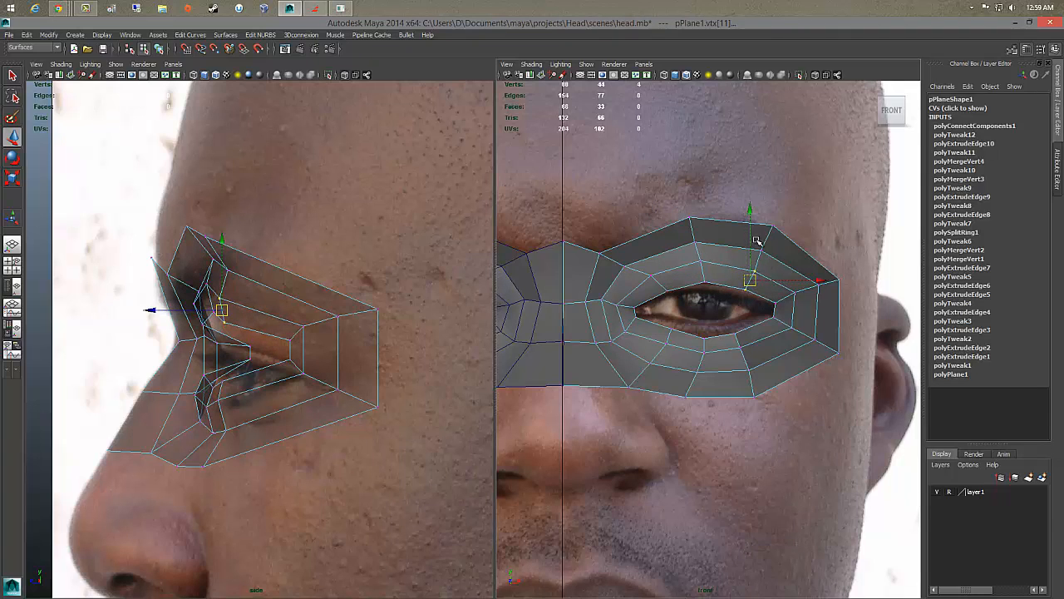
{"action": "left_click", "coordinate": [764, 249]}
{"action": "left_click", "coordinate": [769, 224]}
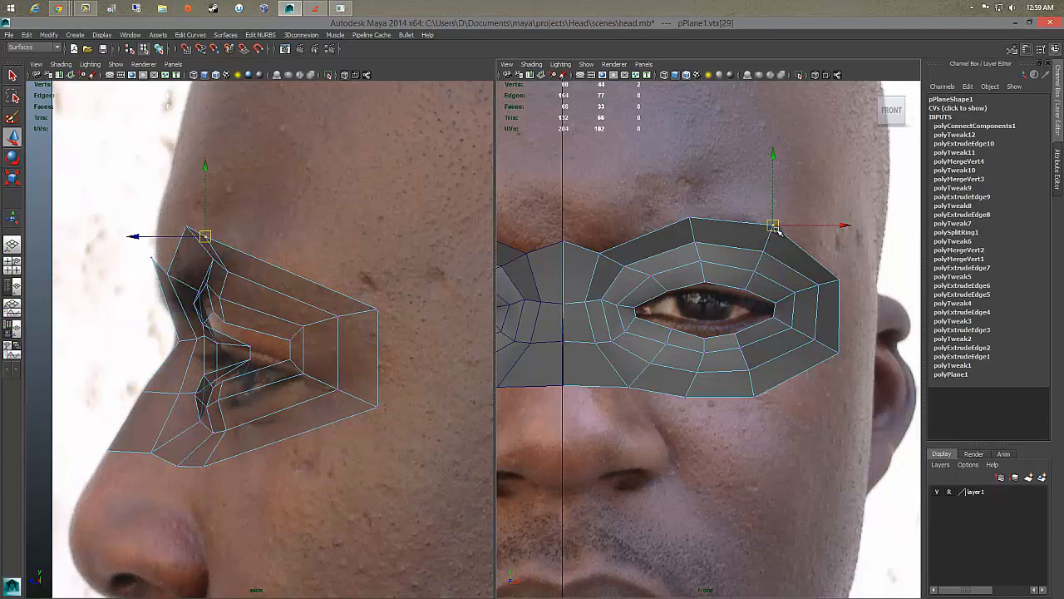
{"action": "left_click", "coordinate": [651, 279]}
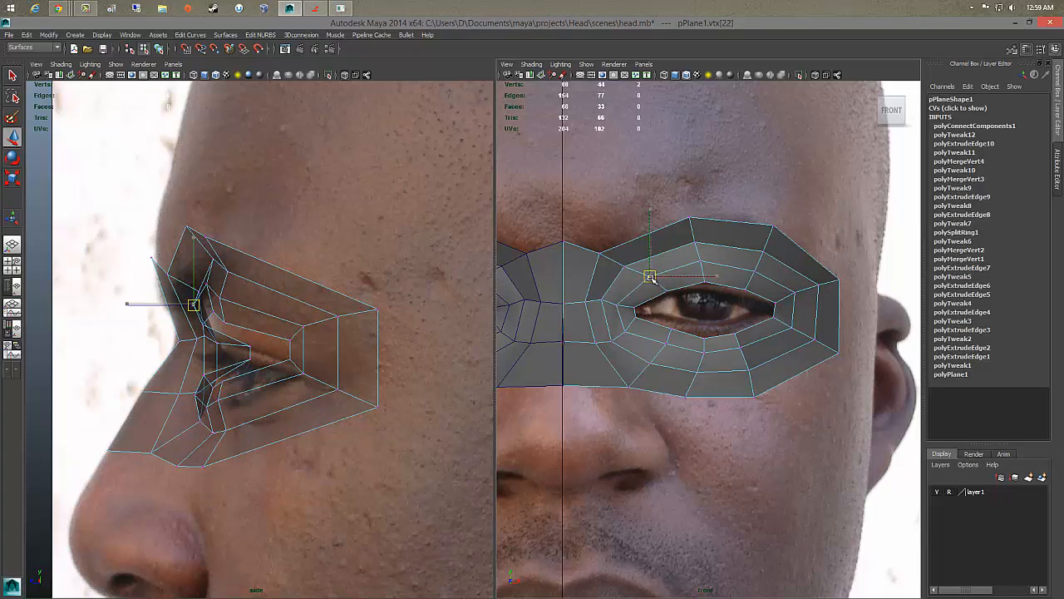
Step: Shift the middle brow vertices inward and reposition the vertices above the eye in the side view to follow the brow profile
{"action": "left_click_drag", "start_coordinate": [683, 220], "coordinate": [702, 232]}
{"action": "left_click_drag", "start_coordinate": [690, 219], "coordinate": [694, 246]}
{"action": "left_click", "coordinate": [698, 245]}
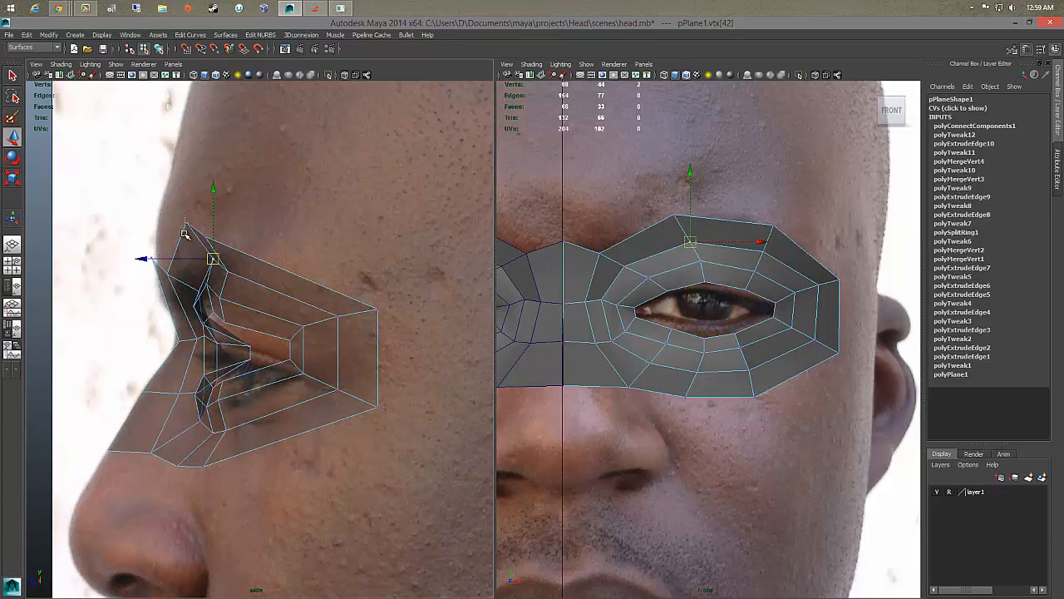
{"action": "left_click_drag", "start_coordinate": [176, 212], "coordinate": [200, 296]}
{"action": "left_click", "coordinate": [212, 262]}
{"action": "left_click", "coordinate": [206, 286]}
{"action": "left_click", "coordinate": [211, 309]}
{"action": "left_click", "coordinate": [202, 294]}
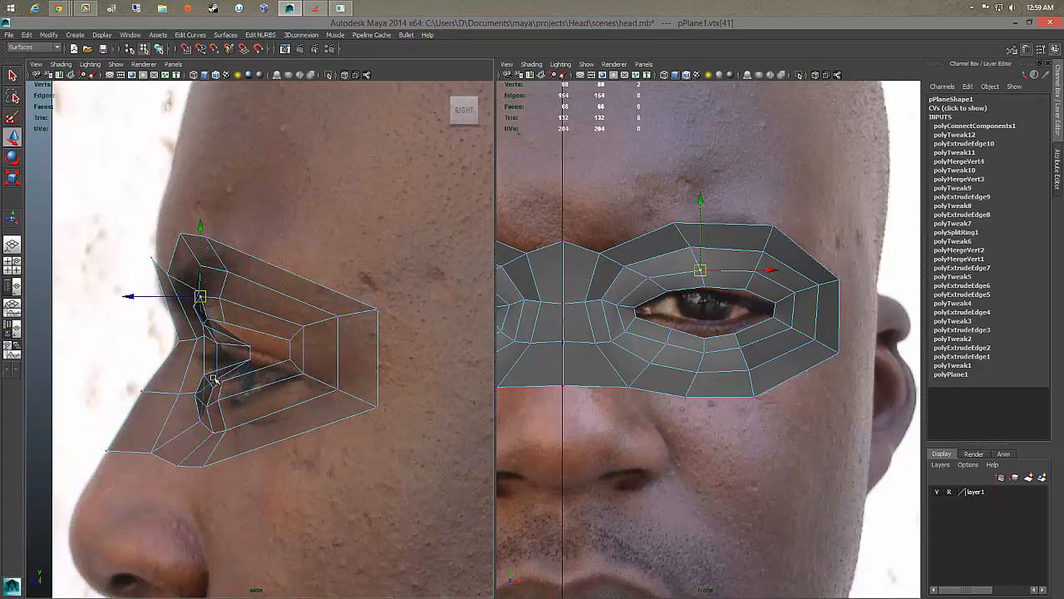
Step: Move the vertices below the outer eye and the edge below the inner eye backward in the side view
{"action": "left_click", "coordinate": [219, 385]}
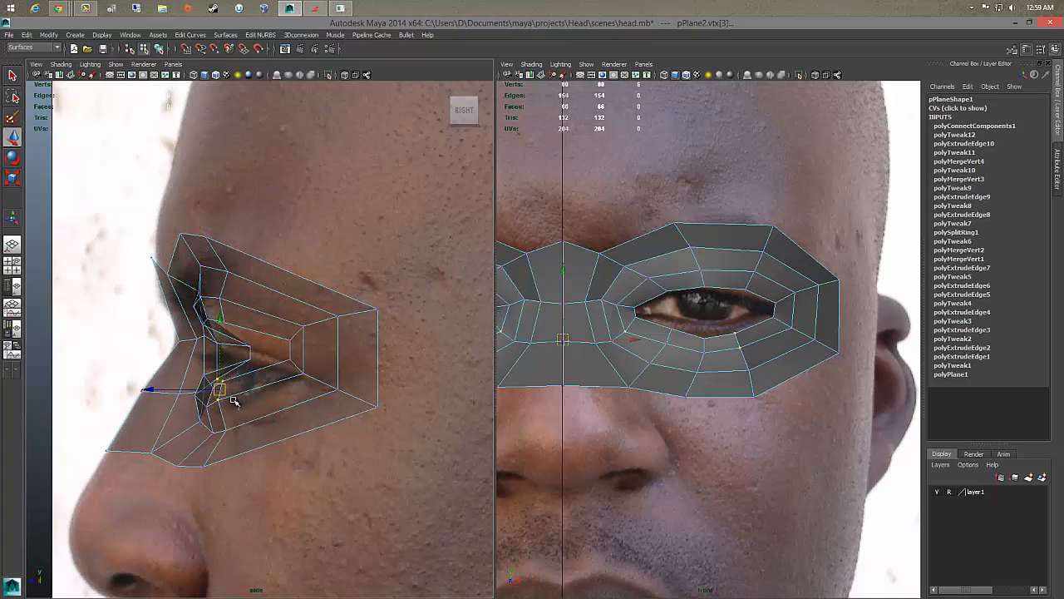
{"action": "left_click_drag", "start_coordinate": [224, 389], "coordinate": [230, 390]}
{"action": "right_click_drag", "start_coordinate": [204, 378], "coordinate": [213, 324]}
{"action": "left_click", "coordinate": [199, 368]}
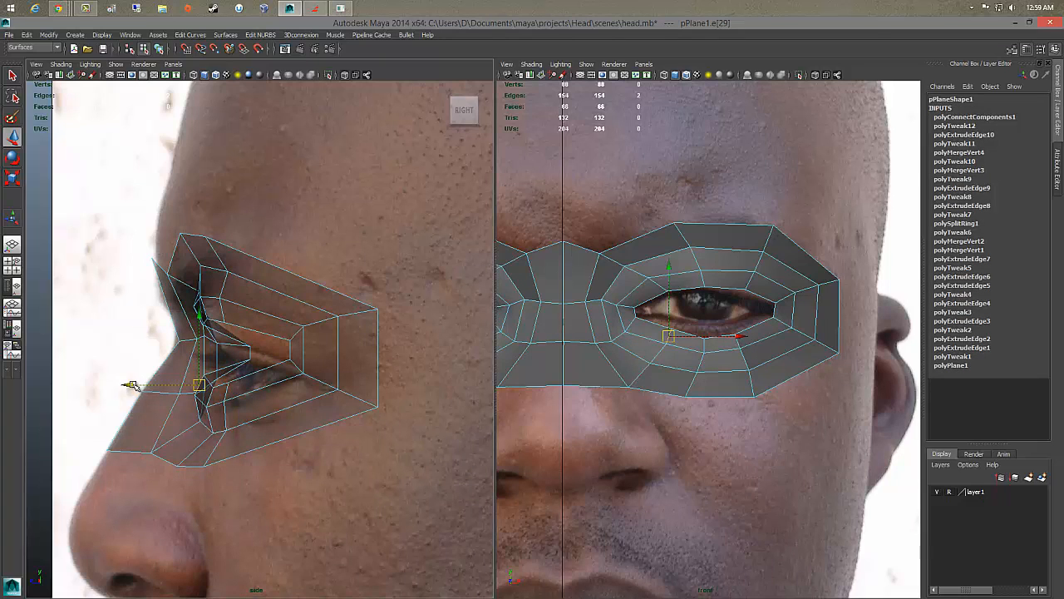
{"action": "left_click_drag", "start_coordinate": [135, 384], "coordinate": [152, 385]}
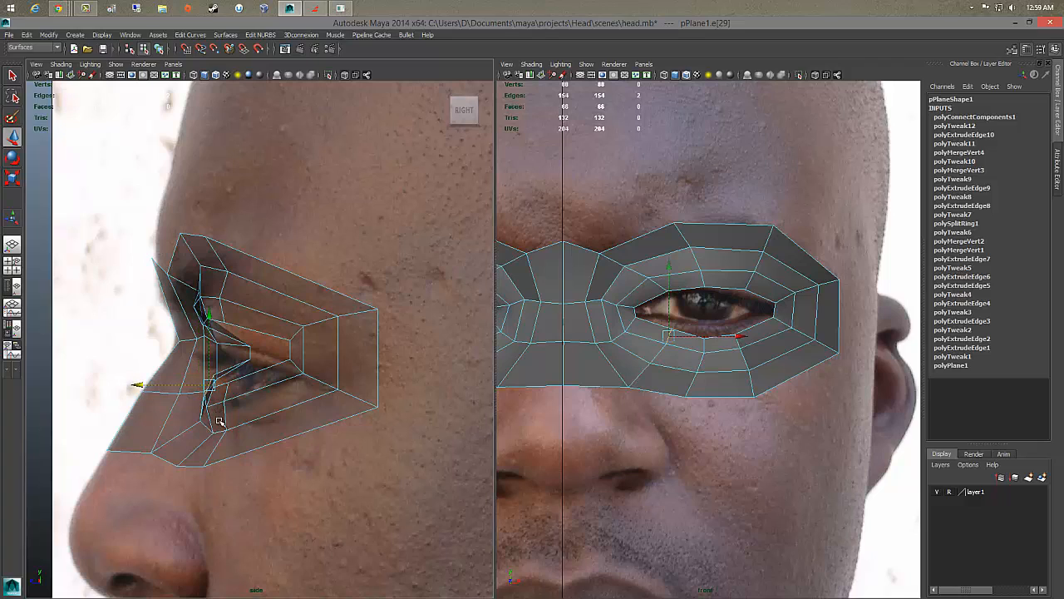
Step: Move the inner lower border vertex toward the nose, and set it and the neighbouring lower border vertices farther back in the side view
{"action": "right_click_drag", "start_coordinate": [625, 383], "coordinate": [582, 343]}
{"action": "left_click", "coordinate": [630, 387]}
{"action": "left_click_drag", "start_coordinate": [632, 389], "coordinate": [623, 386]}
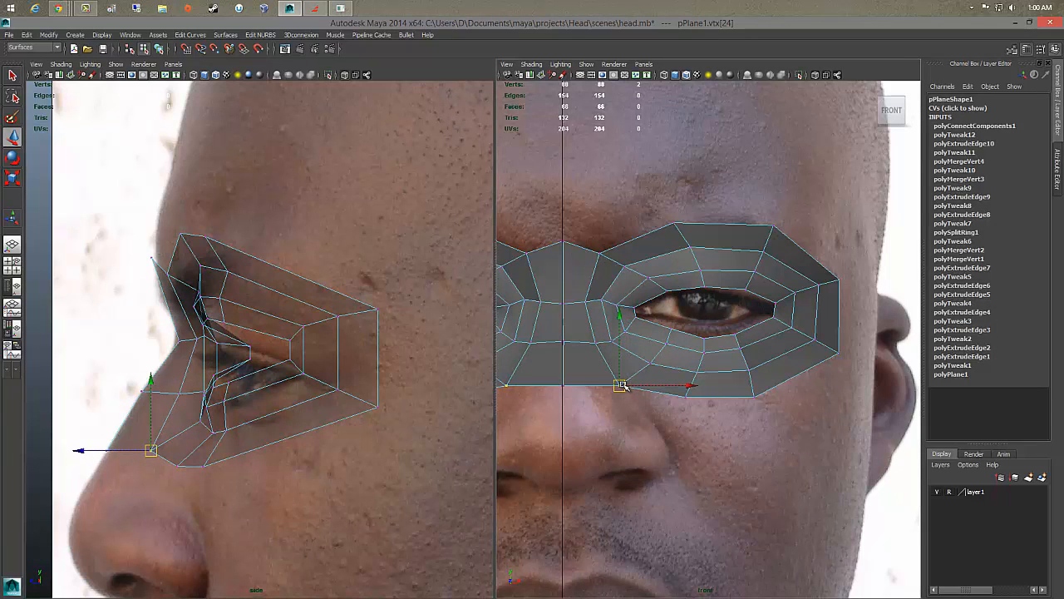
{"action": "left_click", "coordinate": [642, 365]}
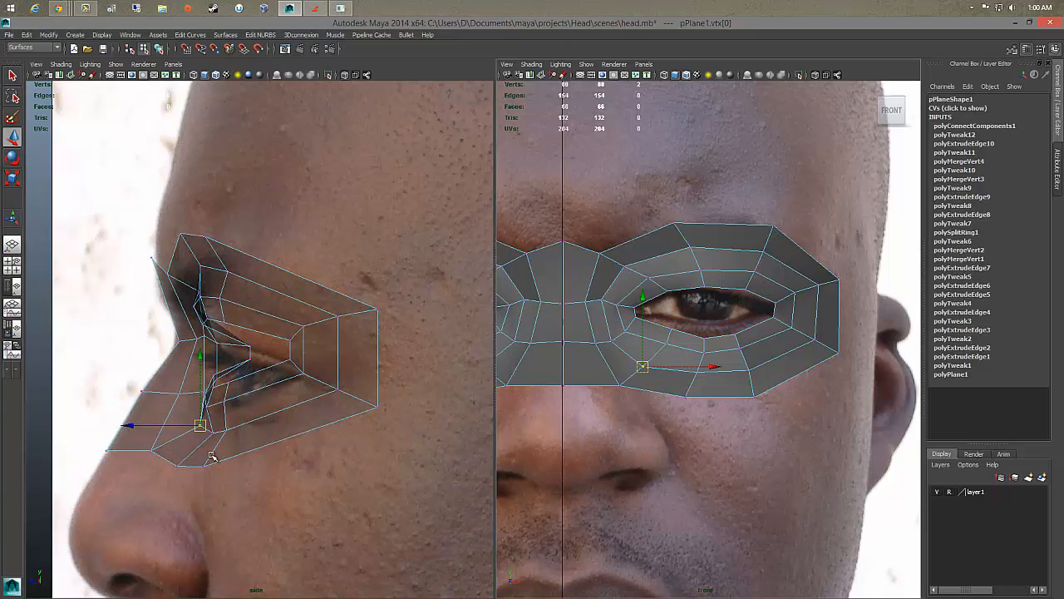
{"action": "left_click", "coordinate": [623, 389]}
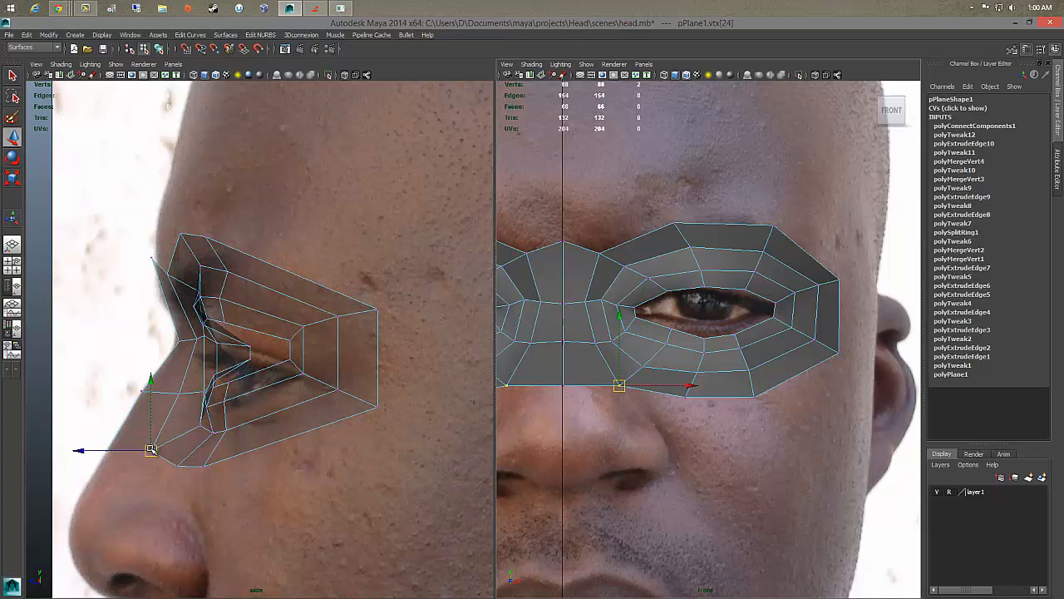
{"action": "left_click_drag", "start_coordinate": [151, 450], "coordinate": [187, 454]}
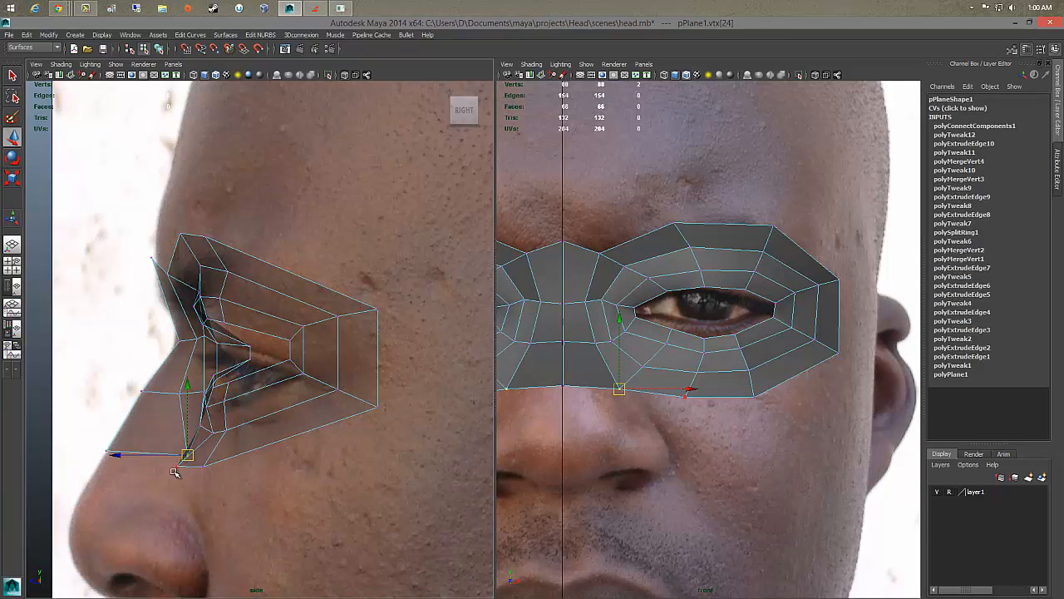
{"action": "left_click", "coordinate": [189, 459]}
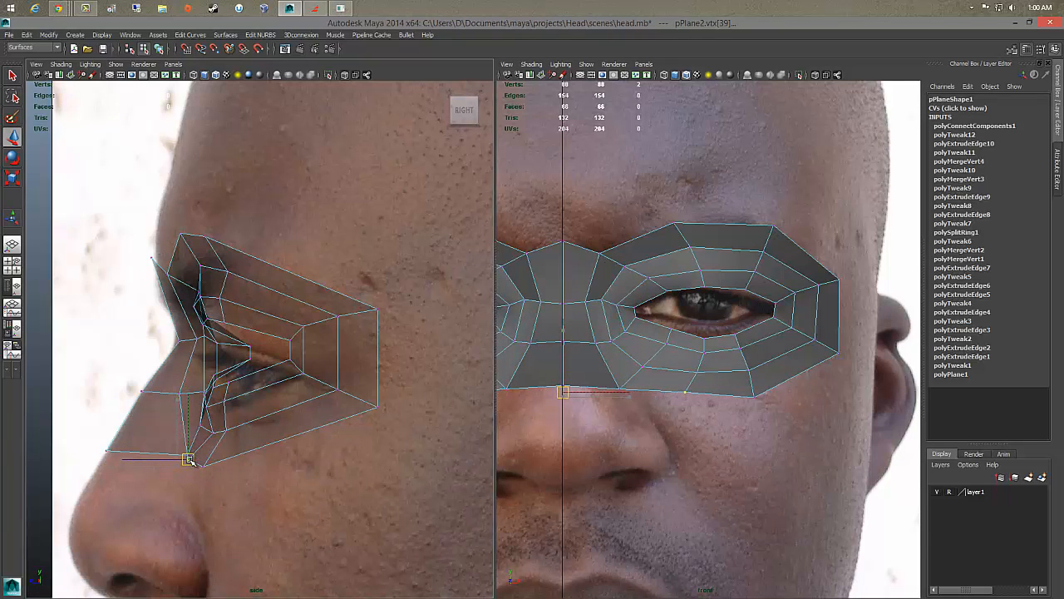
{"action": "left_click", "coordinate": [202, 465]}
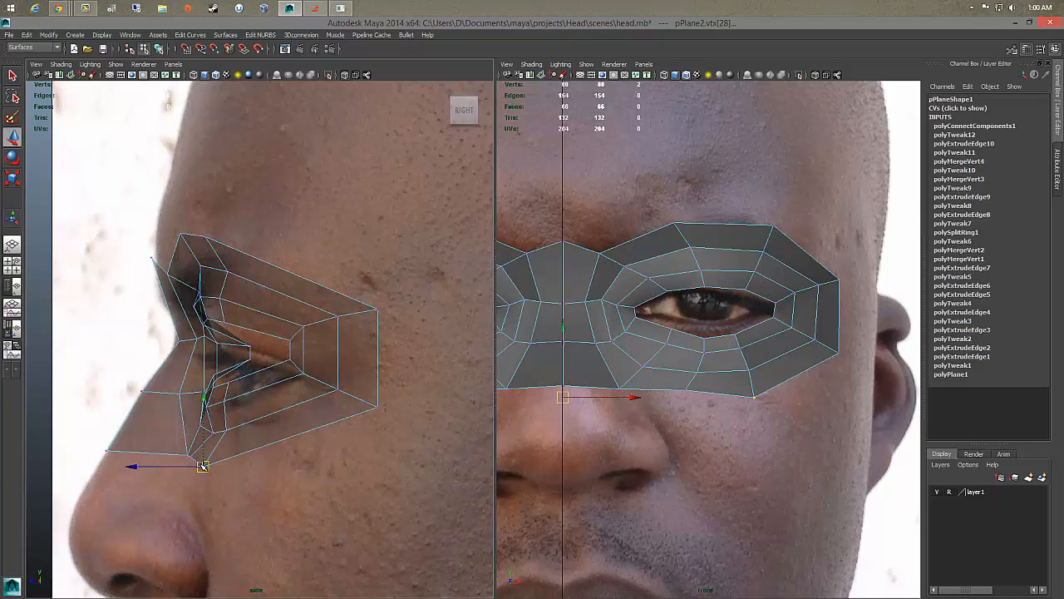
{"action": "left_click_drag", "start_coordinate": [202, 466], "coordinate": [219, 460]}
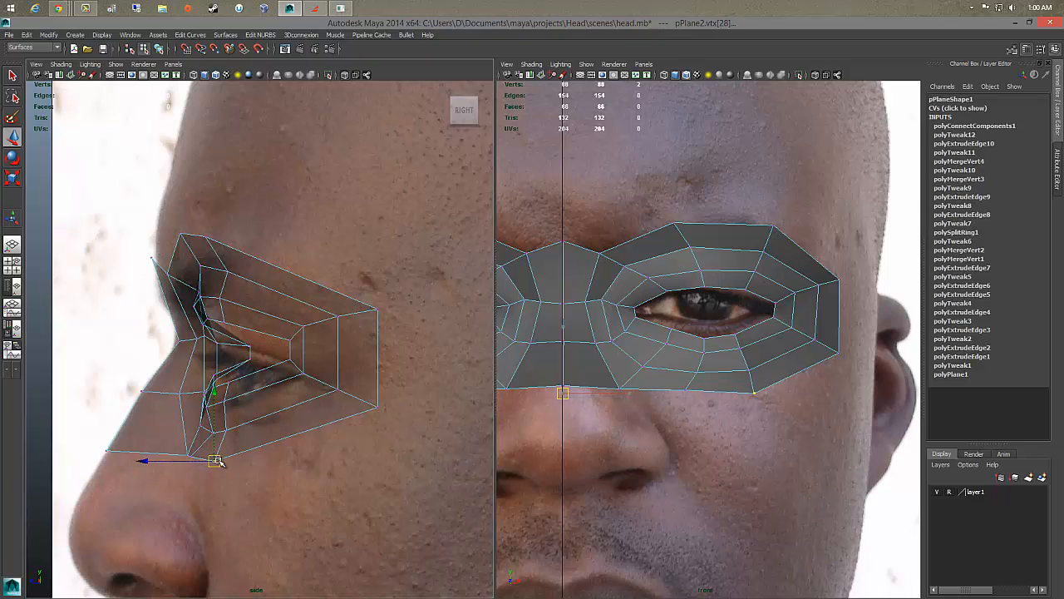
Step: Raise the outer lower border vertex and lower the middle column of vertices beneath the eye in the front view
{"action": "left_click", "coordinate": [753, 389]}
{"action": "left_click", "coordinate": [686, 390]}
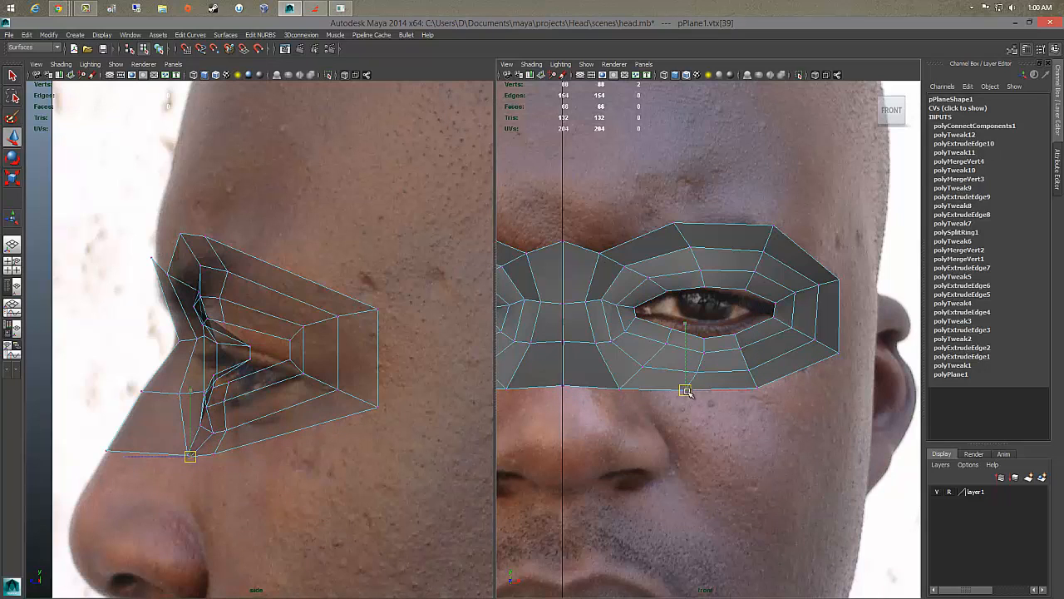
{"action": "left_click", "coordinate": [689, 376]}
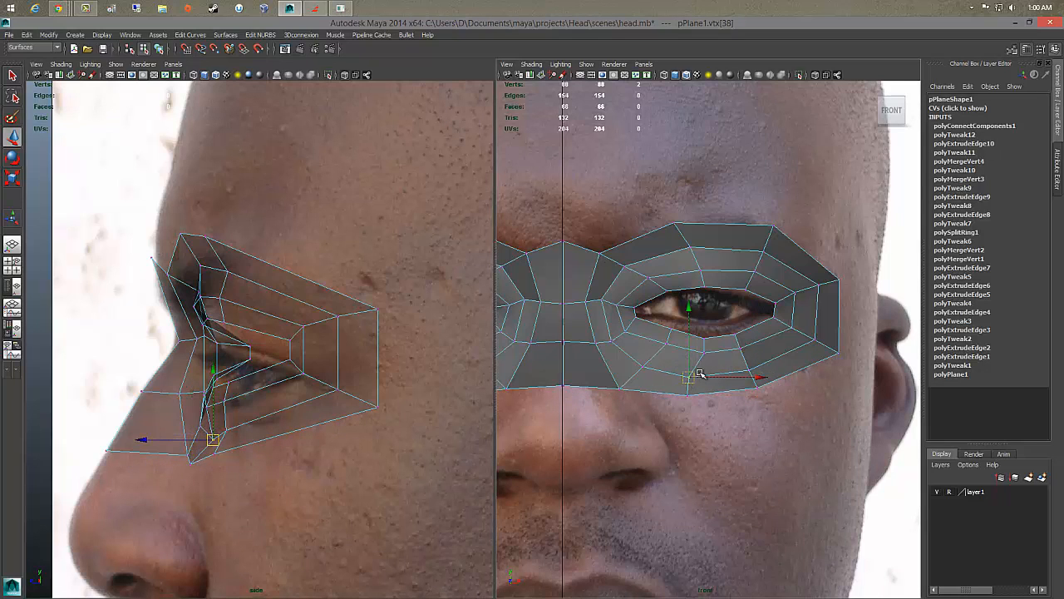
{"action": "left_click", "coordinate": [700, 353]}
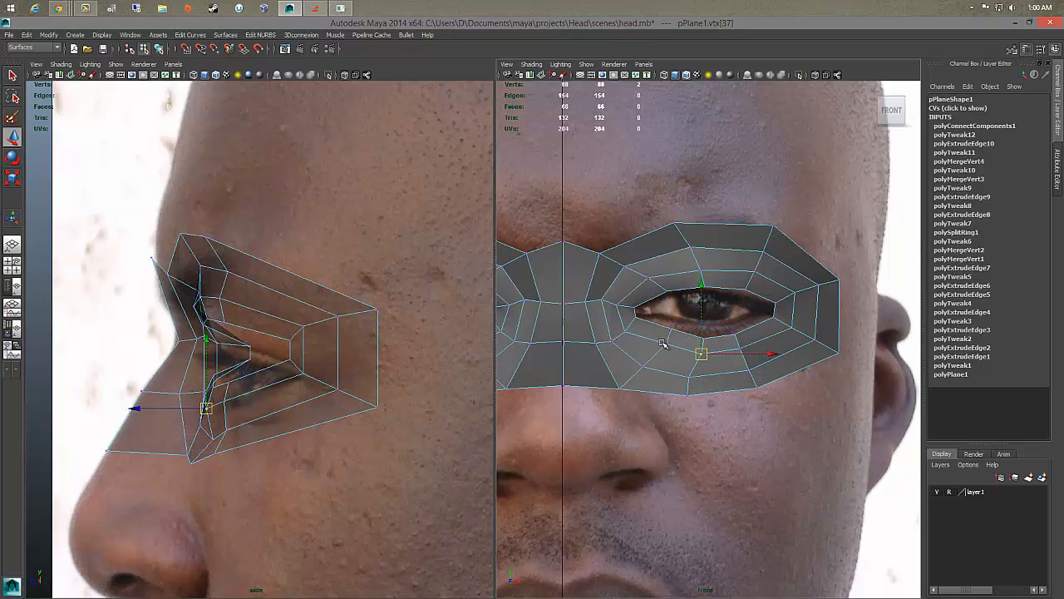
Step: Spread the vertices below the eye toward its inner and outer sides and lower the middle one to round the lower loops
{"action": "left_click", "coordinate": [664, 342]}
{"action": "left_click", "coordinate": [649, 345]}
{"action": "left_click", "coordinate": [673, 326]}
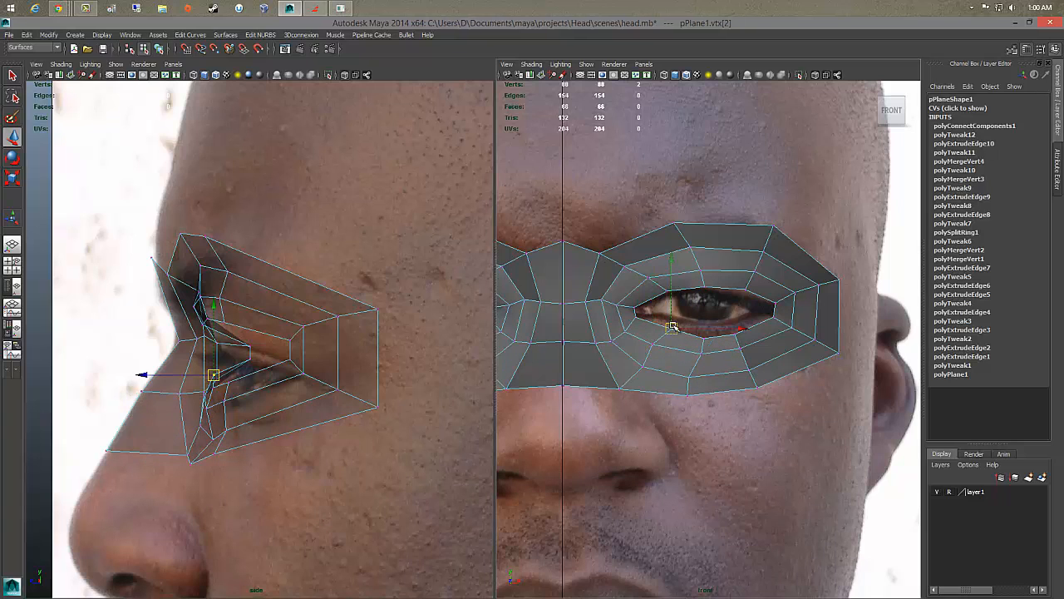
{"action": "left_click", "coordinate": [652, 347]}
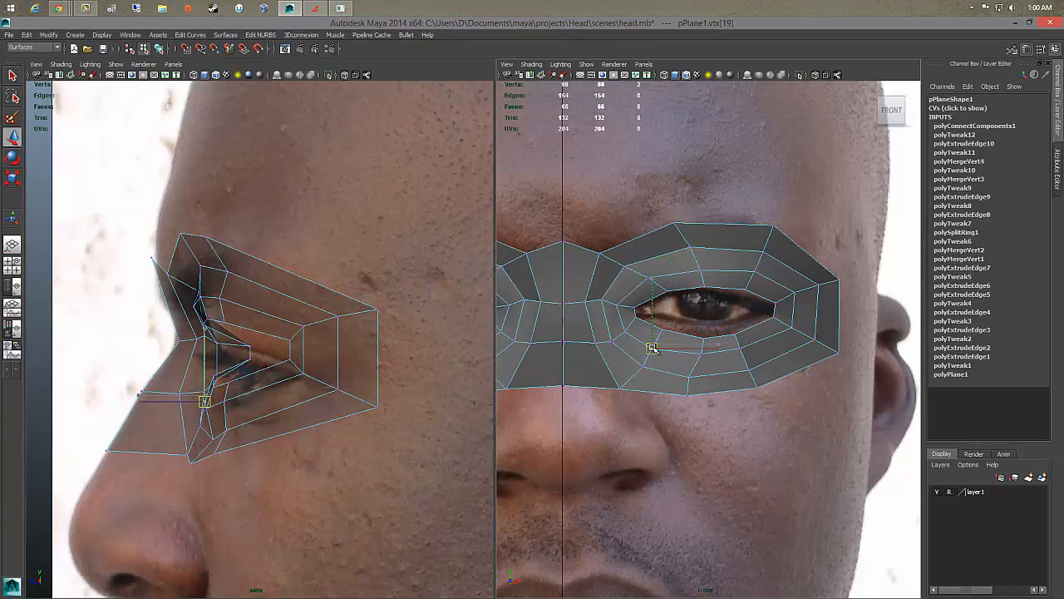
{"action": "left_click", "coordinate": [738, 340]}
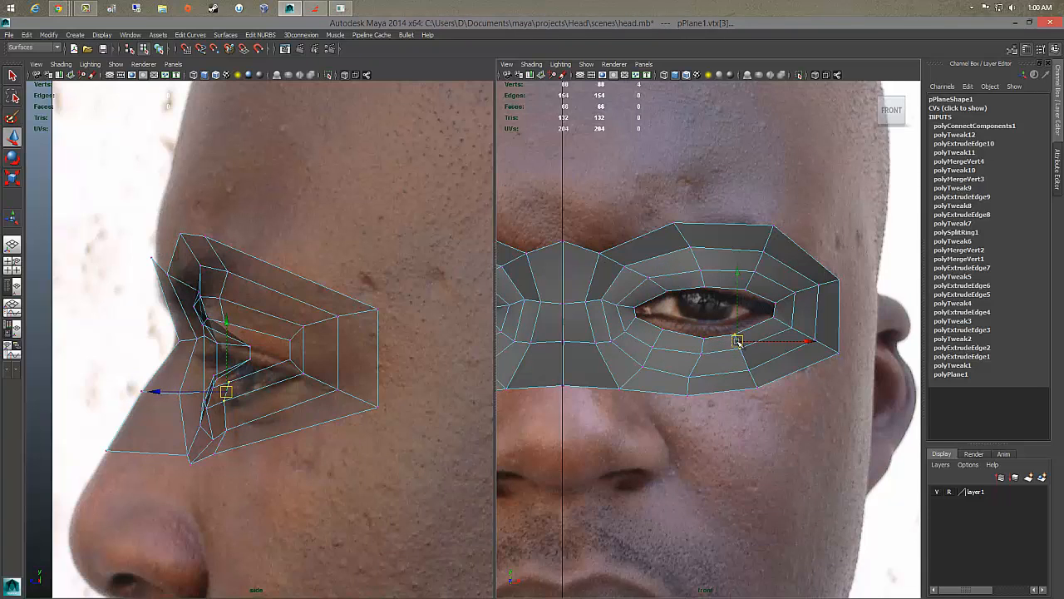
{"action": "left_click", "coordinate": [763, 376]}
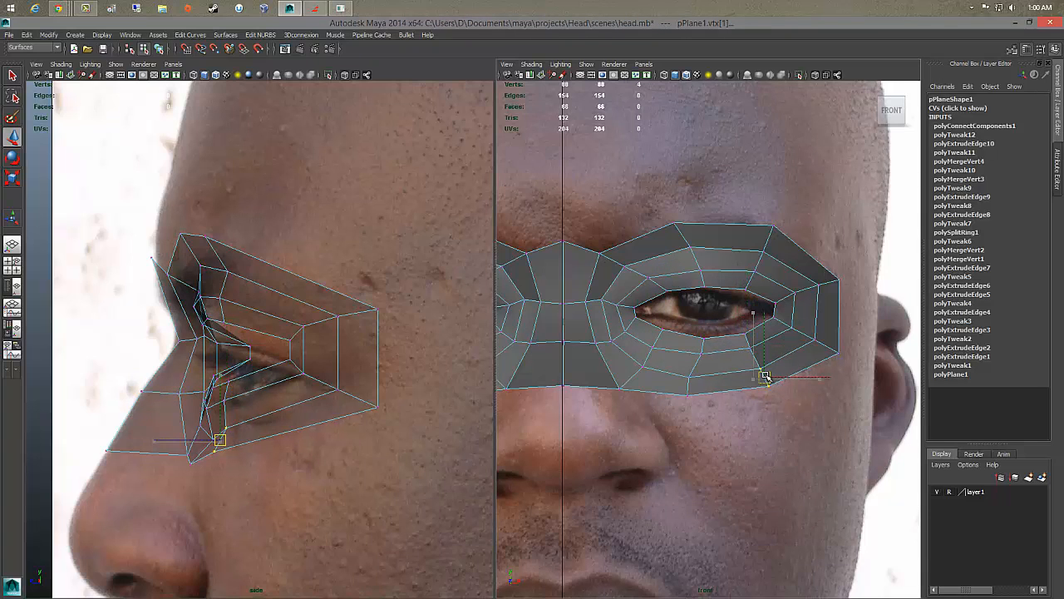
{"action": "left_click", "coordinate": [701, 357]}
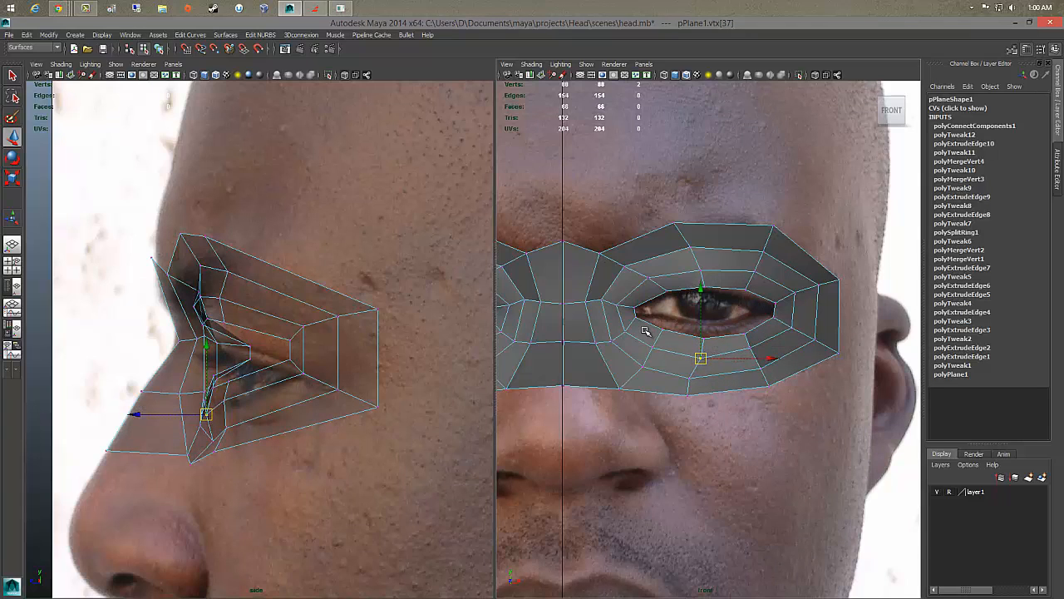
Step: Preview the eye mesh smoothed and return it to the unsmoothed display
{"action": "key", "text": "3"}
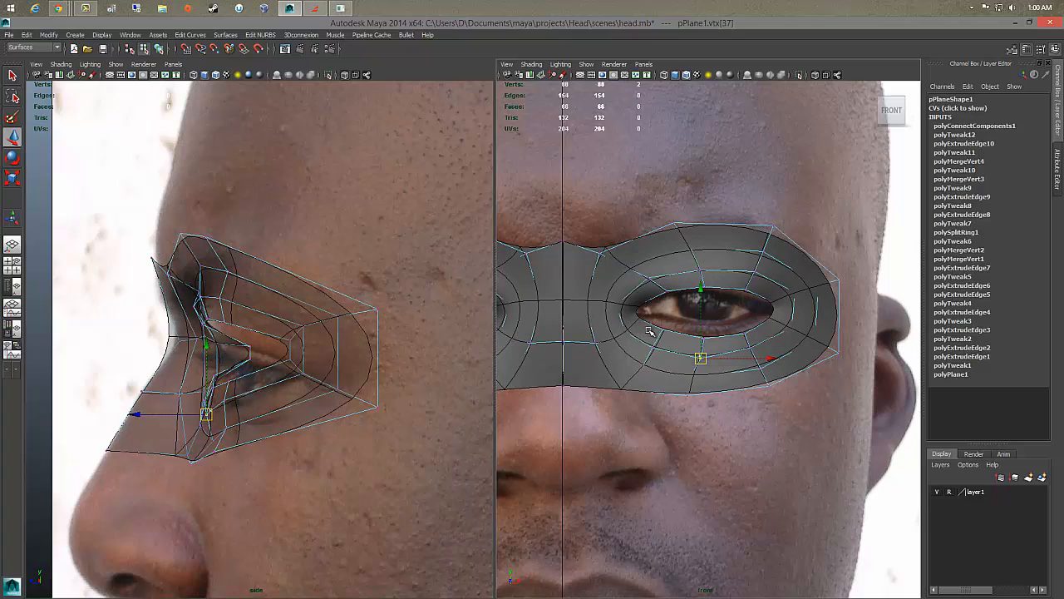
{"action": "key", "text": "3"}
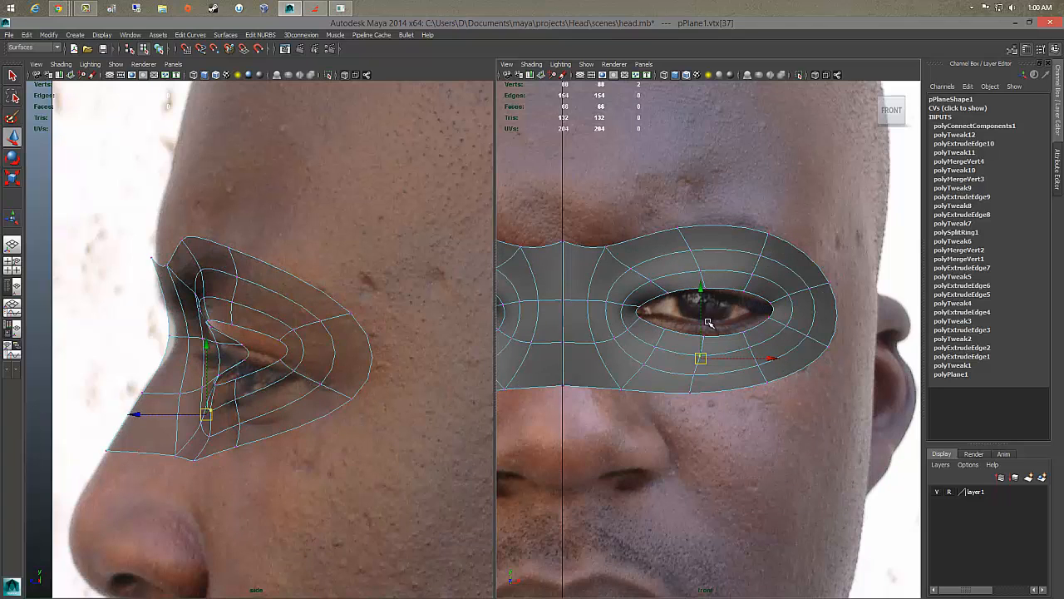
{"action": "key", "text": "1"}
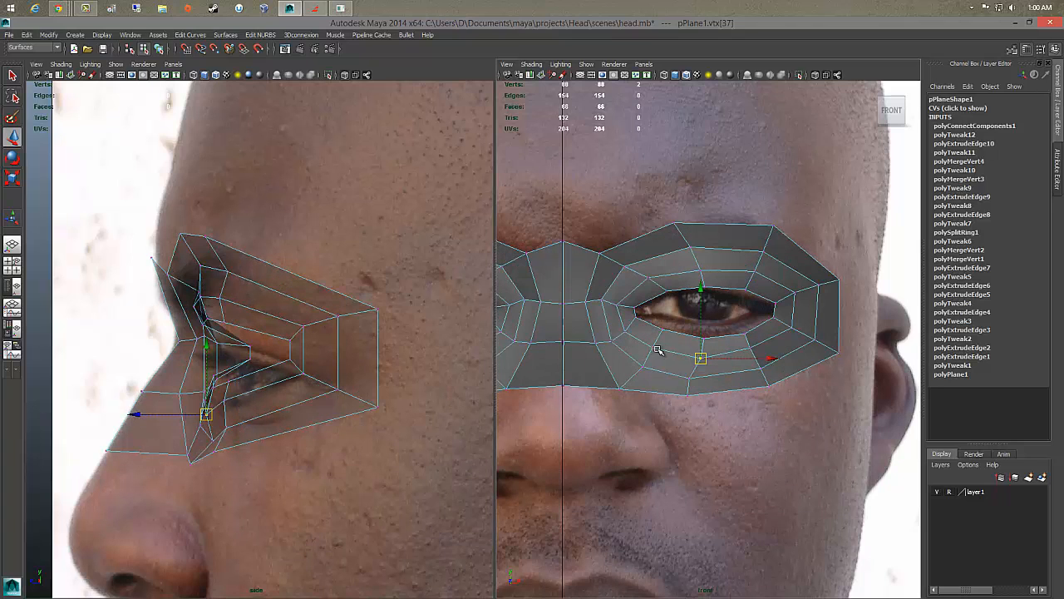
Step: Extrude the lower border edge beside the nose downward and move the new outer vertex inward along the side of the nose
{"action": "right_click", "coordinate": [651, 369]}
{"action": "left_click", "coordinate": [656, 388]}
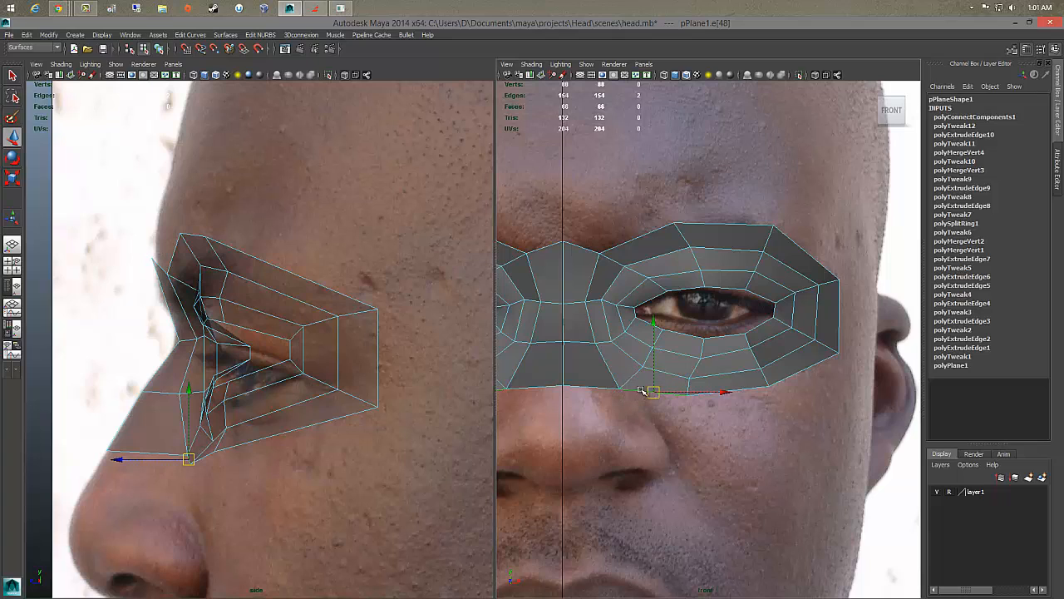
{"action": "right_click_drag", "start_coordinate": [634, 390], "coordinate": [632, 311]}
{"action": "right_click_drag", "start_coordinate": [634, 389], "coordinate": [631, 420], "text": "shift"}
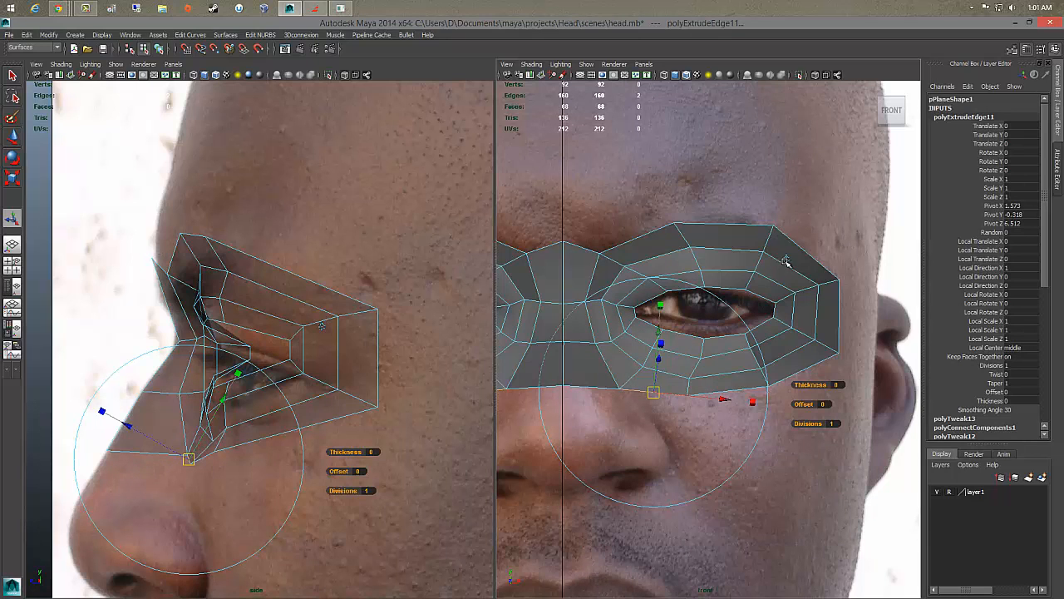
{"action": "left_click_drag", "start_coordinate": [653, 391], "coordinate": [676, 431]}
{"action": "right_click_drag", "start_coordinate": [697, 422], "coordinate": [656, 334]}
{"action": "left_click_drag", "start_coordinate": [729, 461], "coordinate": [679, 420]}
{"action": "key", "text": "w"}
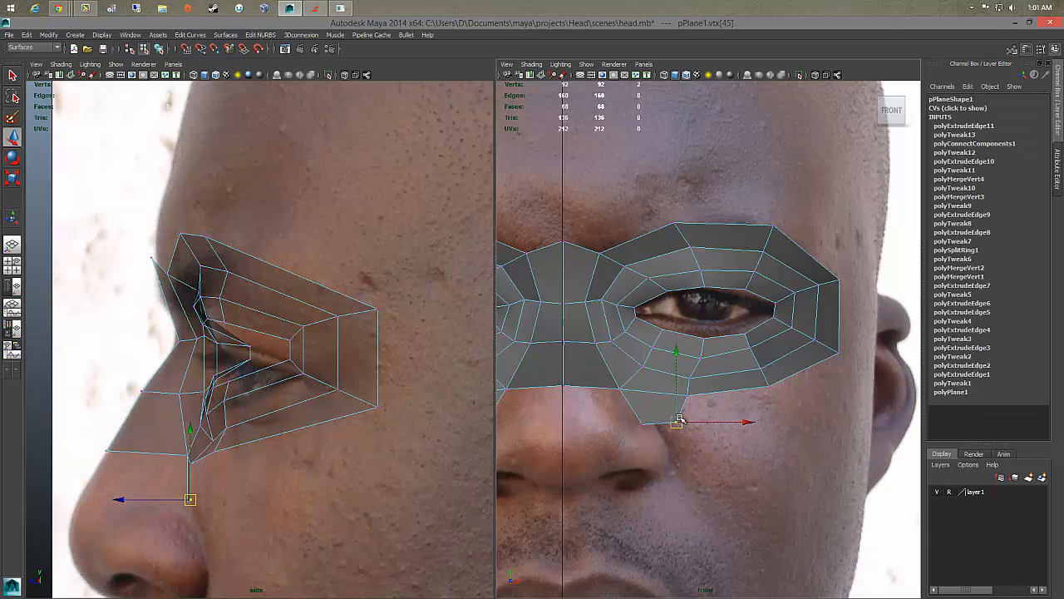
Step: Move the lower border vertex above the new face down and inward, and adjust the under-eye vertex above it
{"action": "left_click", "coordinate": [673, 402]}
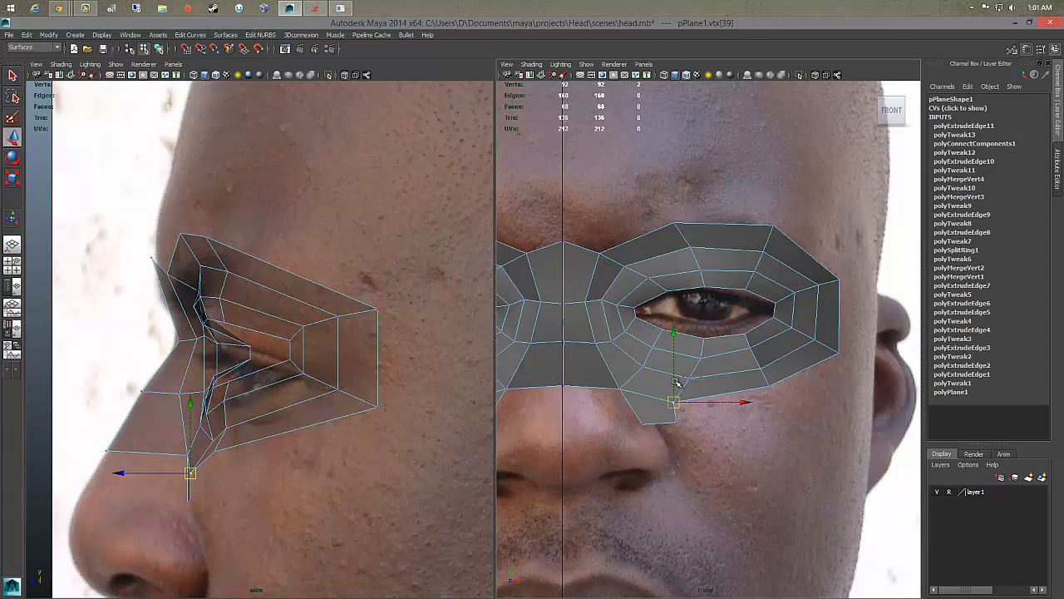
{"action": "left_click", "coordinate": [688, 382]}
{"action": "mouse_move", "coordinate": [688, 383]}
{"action": "left_mouse_down"}
{"action": "mouse_move", "coordinate": [683, 374]}
{"action": "mouse_move", "coordinate": [687, 384]}
{"action": "left_mouse_up"}
Step: Pull the vertex at the new face's inner top corner forward in the side view and push the nose-side vertex above it back
{"action": "left_click", "coordinate": [619, 388]}
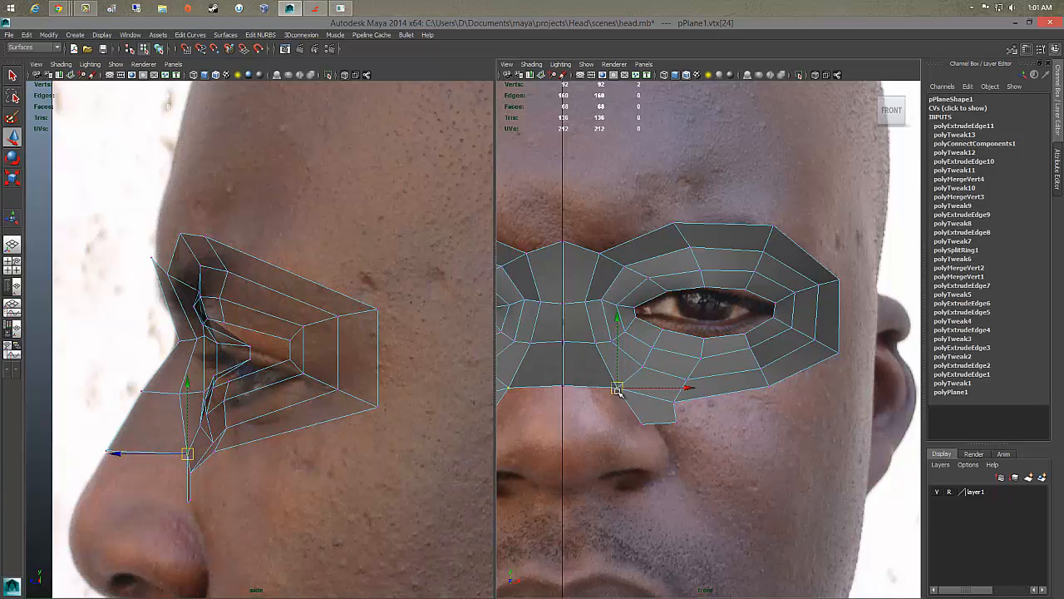
{"action": "middle_click_drag", "start_coordinate": [527, 416], "coordinate": [573, 416], "text": "alt"}
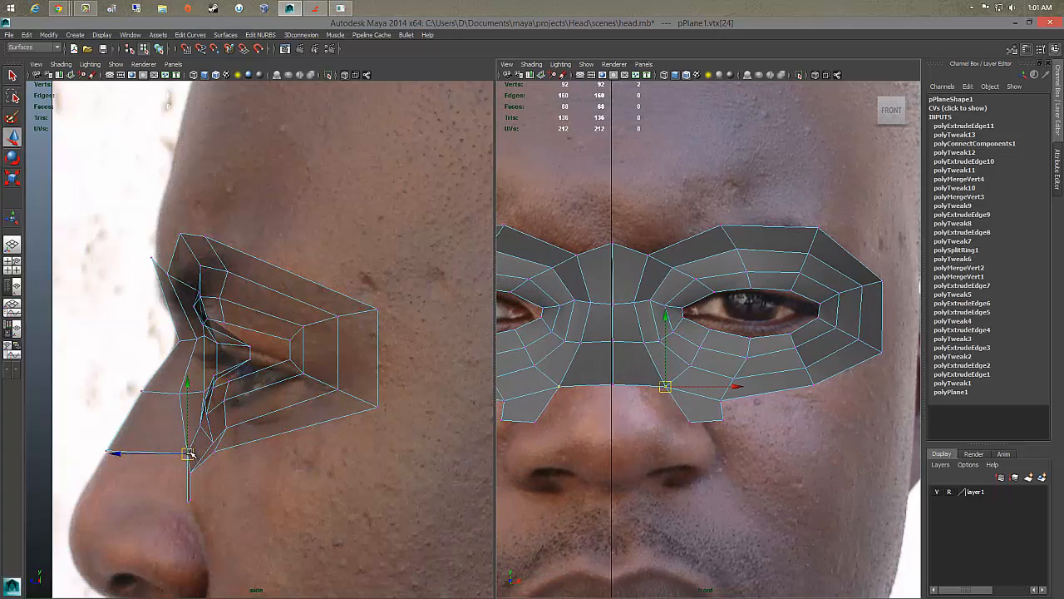
{"action": "left_click_drag", "start_coordinate": [190, 453], "coordinate": [173, 454]}
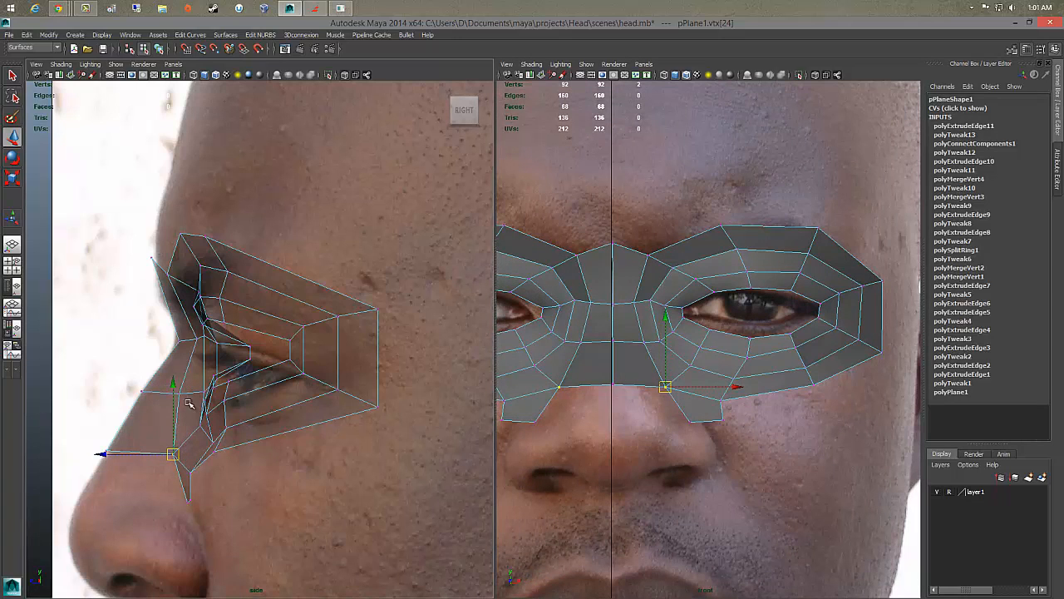
{"action": "mouse_move", "coordinate": [187, 400]}
{"action": "left_mouse_down"}
{"action": "mouse_move", "coordinate": [171, 385]}
{"action": "mouse_move", "coordinate": [193, 397]}
{"action": "left_mouse_up"}
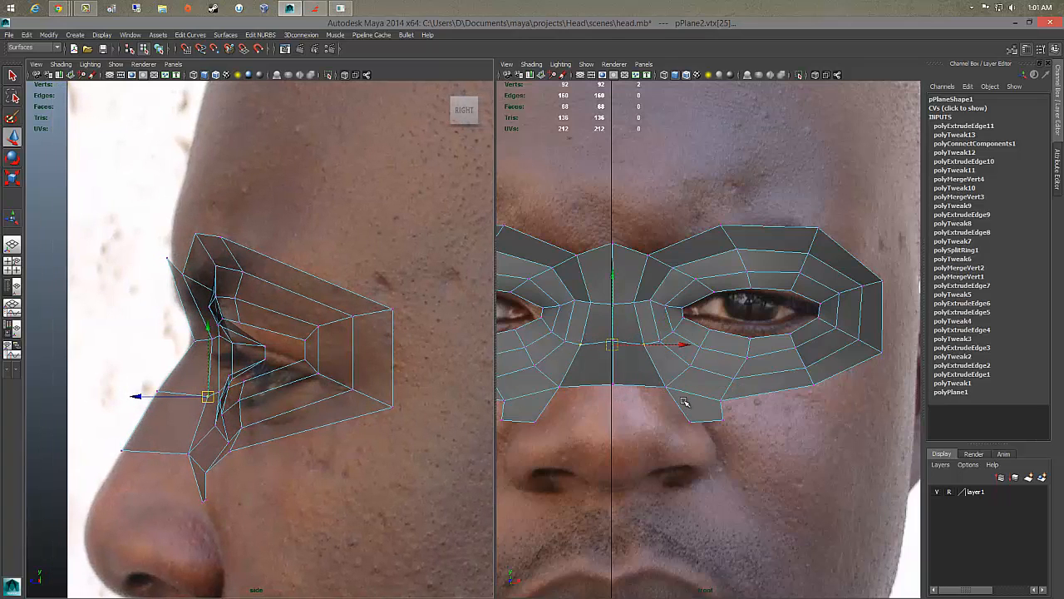
Step: Nudge the two outer vertices of the new face beside the nose slightly inward in the front view
{"action": "left_click_drag", "start_coordinate": [677, 416], "coordinate": [764, 422]}
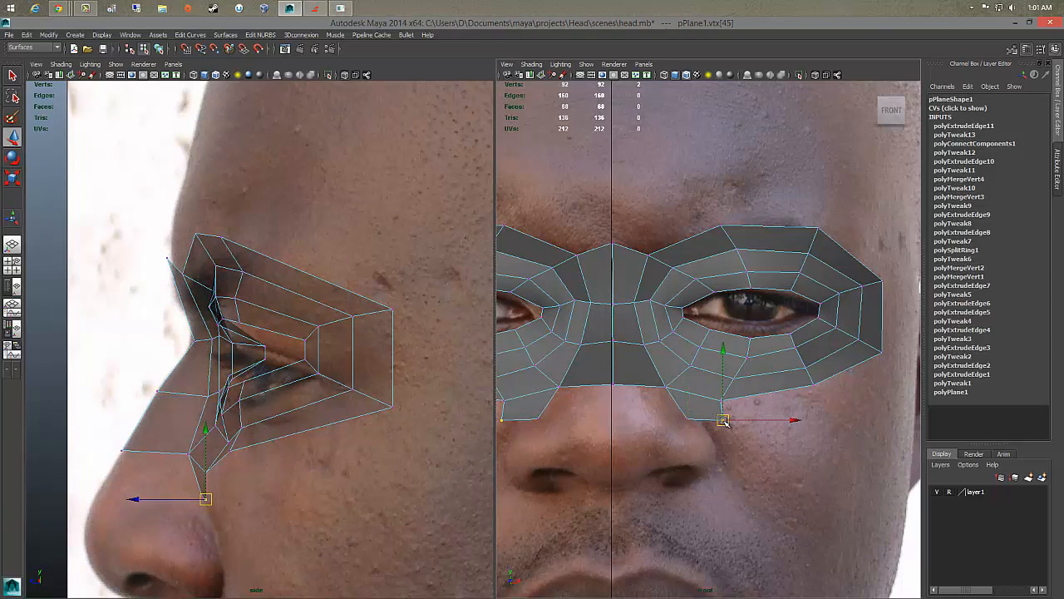
{"action": "left_click", "coordinate": [720, 402]}
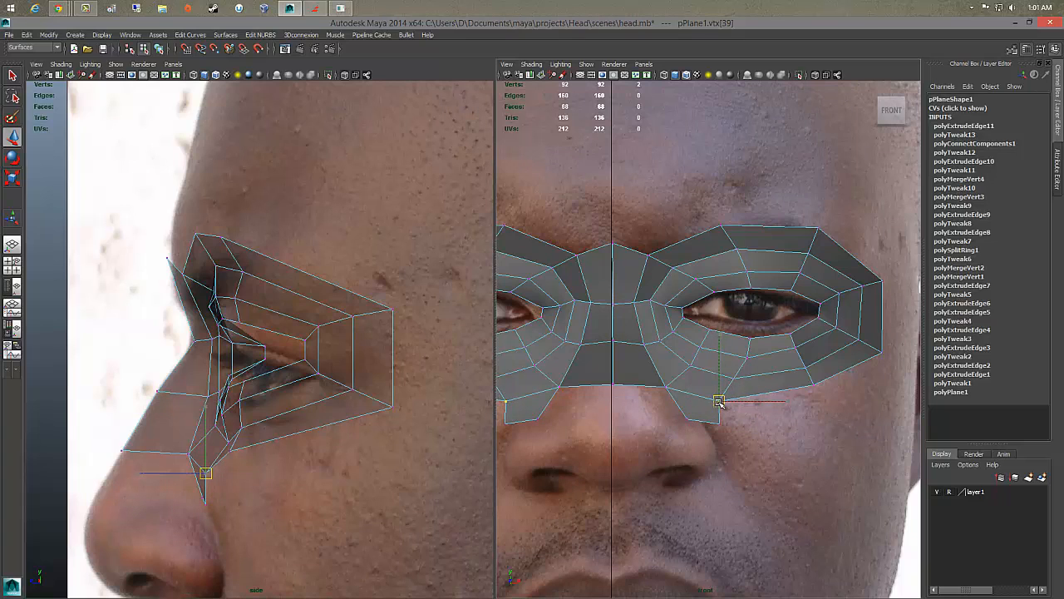
{"action": "left_click", "coordinate": [719, 423]}
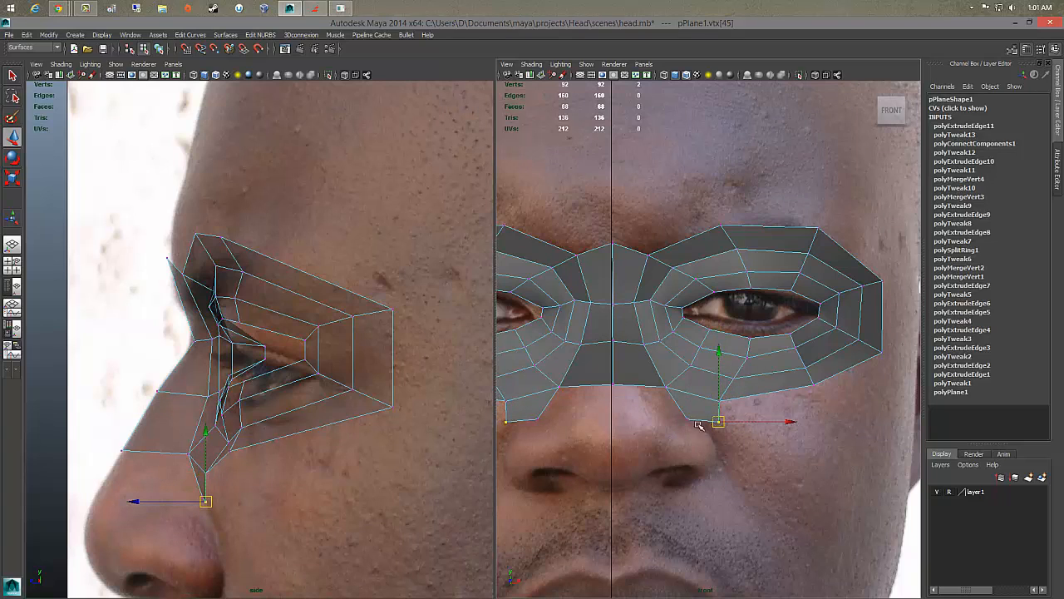
Step: Extrude the inner side edge of the face beside the nose inward toward the centre line
{"action": "right_click_drag", "start_coordinate": [677, 333], "coordinate": [671, 310]}
{"action": "left_click", "coordinate": [675, 400]}
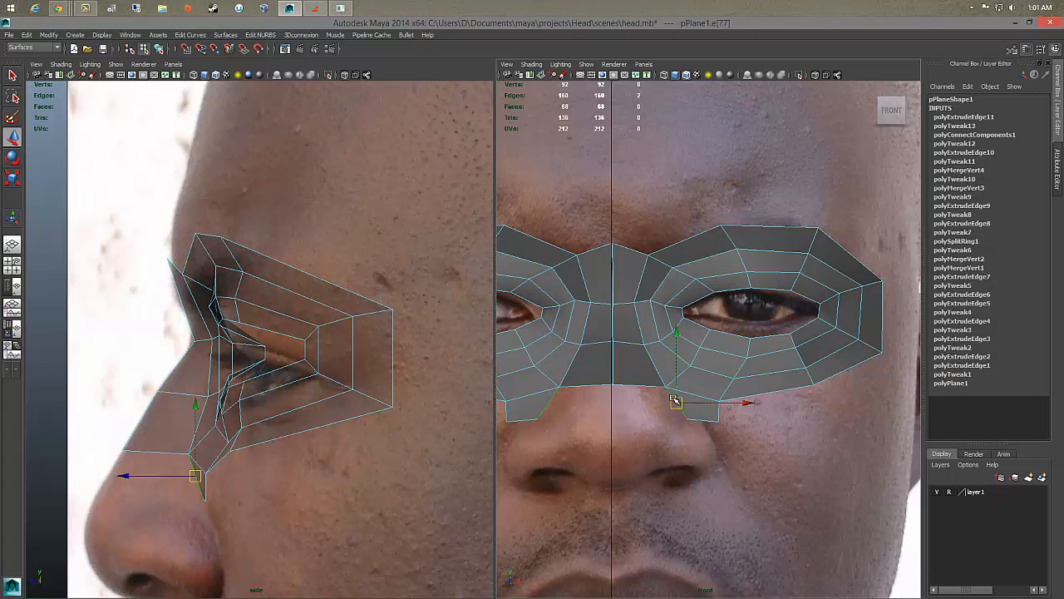
{"action": "right_click_drag", "start_coordinate": [675, 398], "coordinate": [675, 424], "text": "shift"}
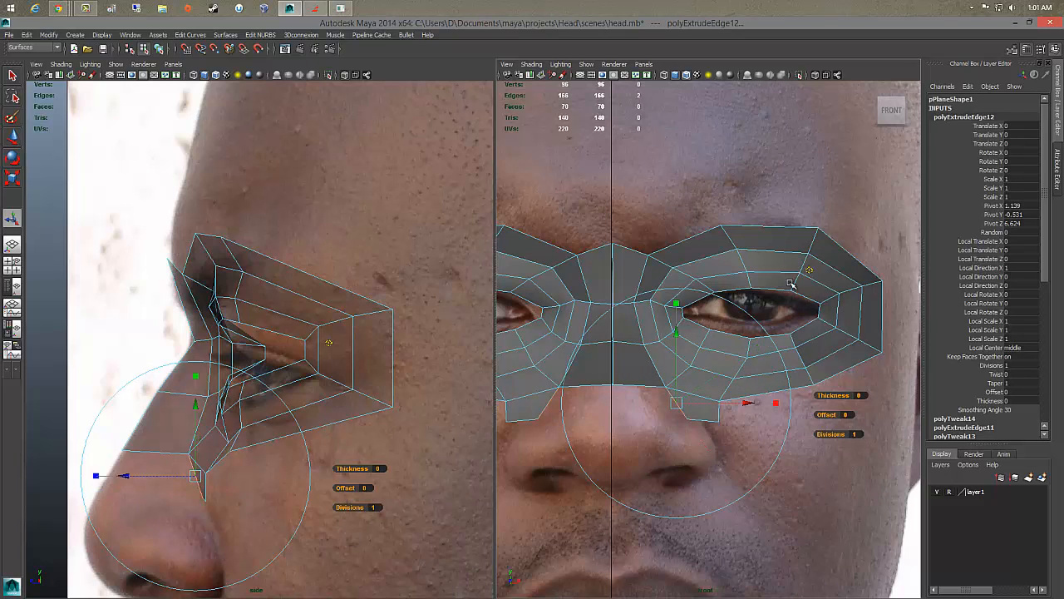
{"action": "left_click_drag", "start_coordinate": [679, 400], "coordinate": [622, 399]}
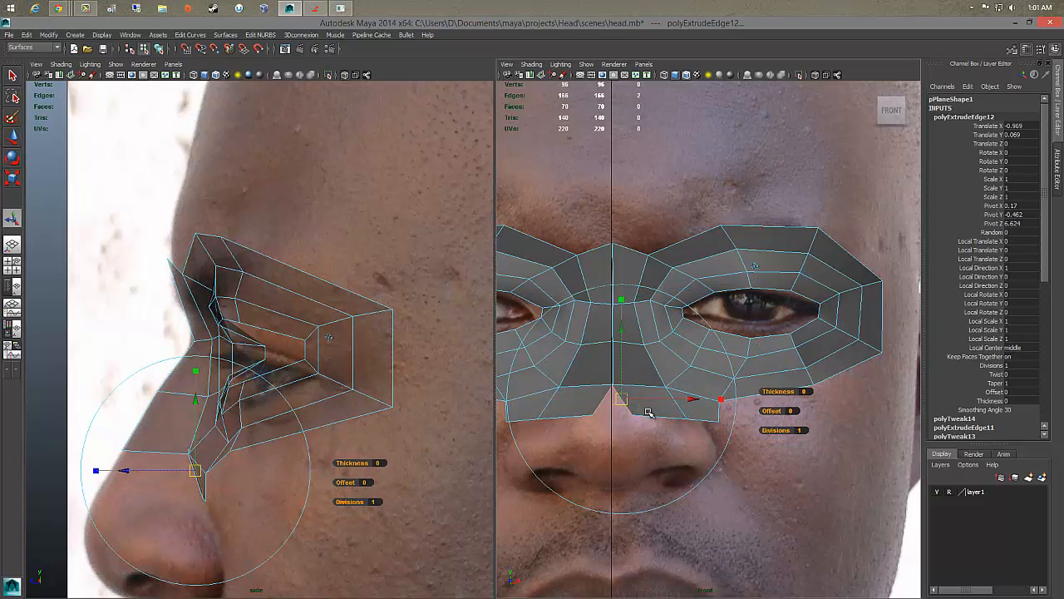
{"action": "right_click_drag", "start_coordinate": [649, 412], "coordinate": [610, 337]}
{"action": "left_click_drag", "start_coordinate": [624, 403], "coordinate": [632, 407]}
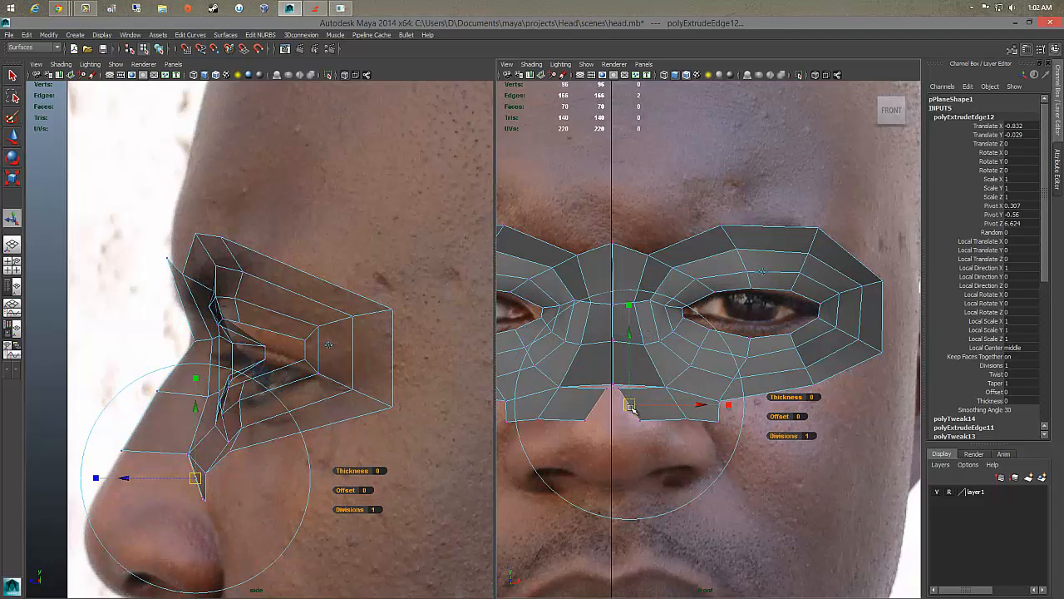
Step: Snap the upper vertex of the extruded edge onto the lower centre vertex of the nose bridge
{"action": "left_click", "coordinate": [619, 390]}
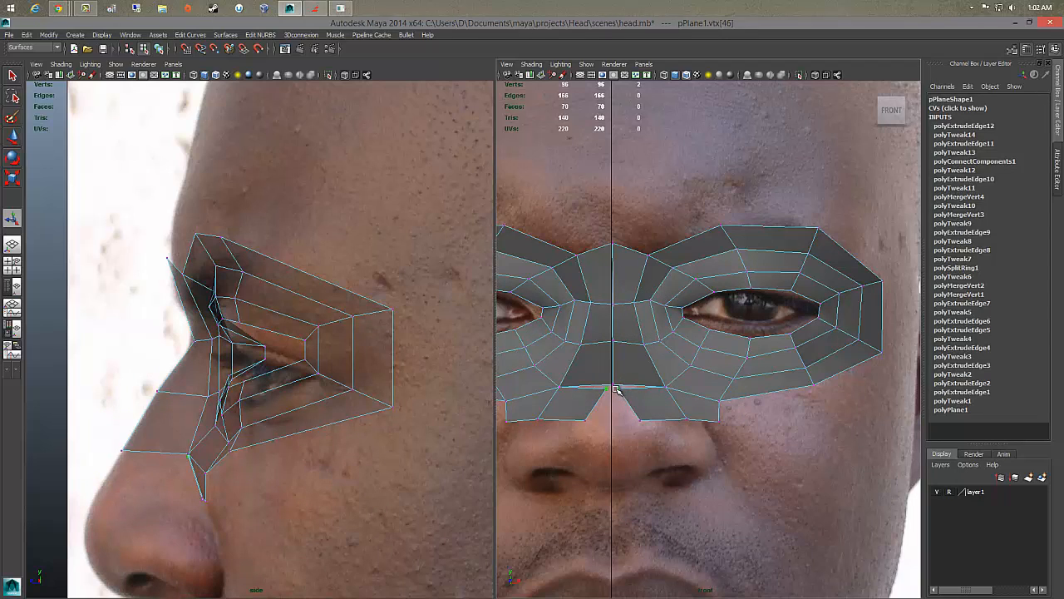
{"action": "key", "text": "w"}
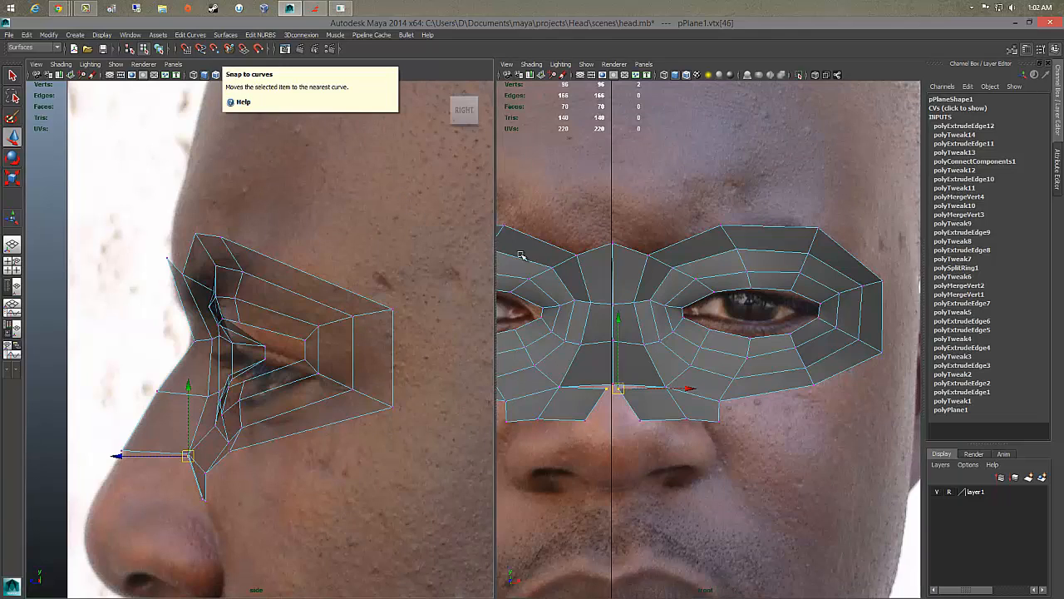
{"action": "left_click_drag", "start_coordinate": [621, 390], "coordinate": [613, 383]}
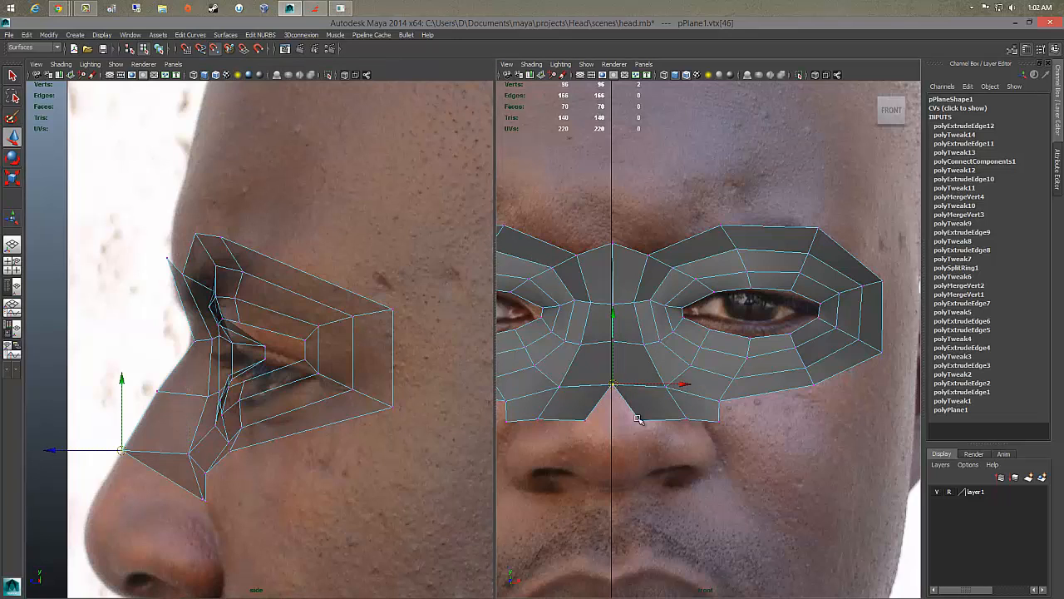
Step: Place the lower vertex of the extruded edge on the centre line and pull it forward onto the nose profile in the side view
{"action": "mouse_move", "coordinate": [633, 418]}
{"action": "left_mouse_down"}
{"action": "mouse_move", "coordinate": [662, 435]}
{"action": "mouse_move", "coordinate": [632, 414]}
{"action": "left_mouse_up"}
{"action": "left_click_drag", "start_coordinate": [613, 312], "coordinate": [612, 350]}
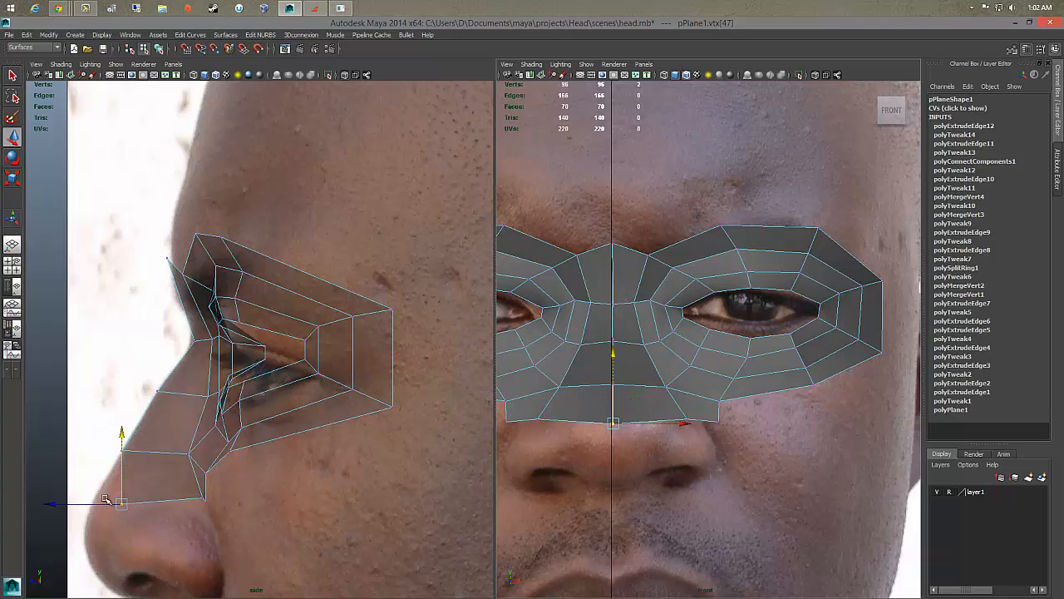
{"action": "left_click_drag", "start_coordinate": [125, 505], "coordinate": [92, 500]}
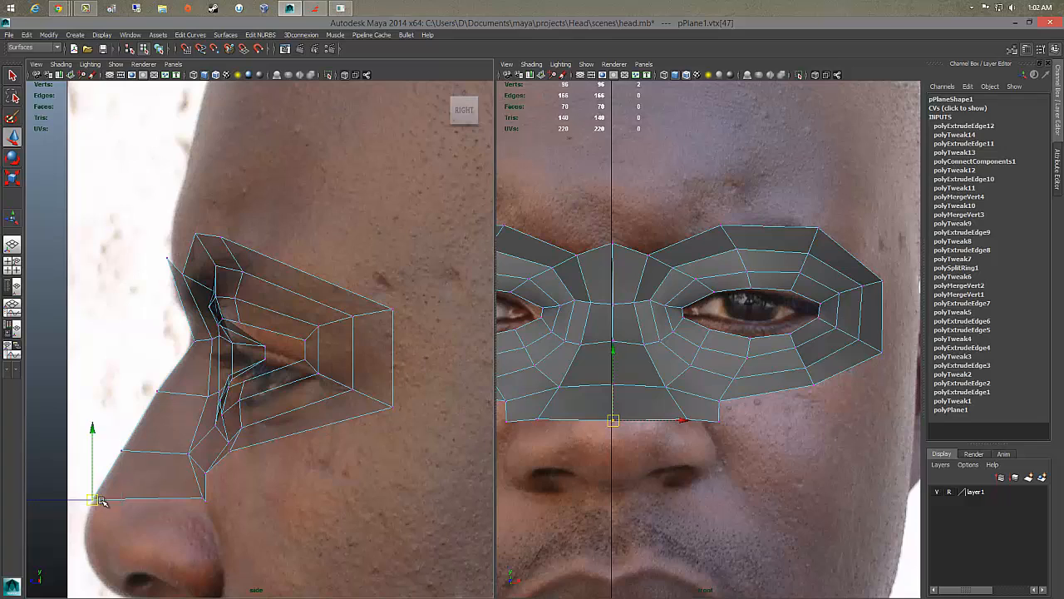
{"action": "left_click", "coordinate": [203, 498]}
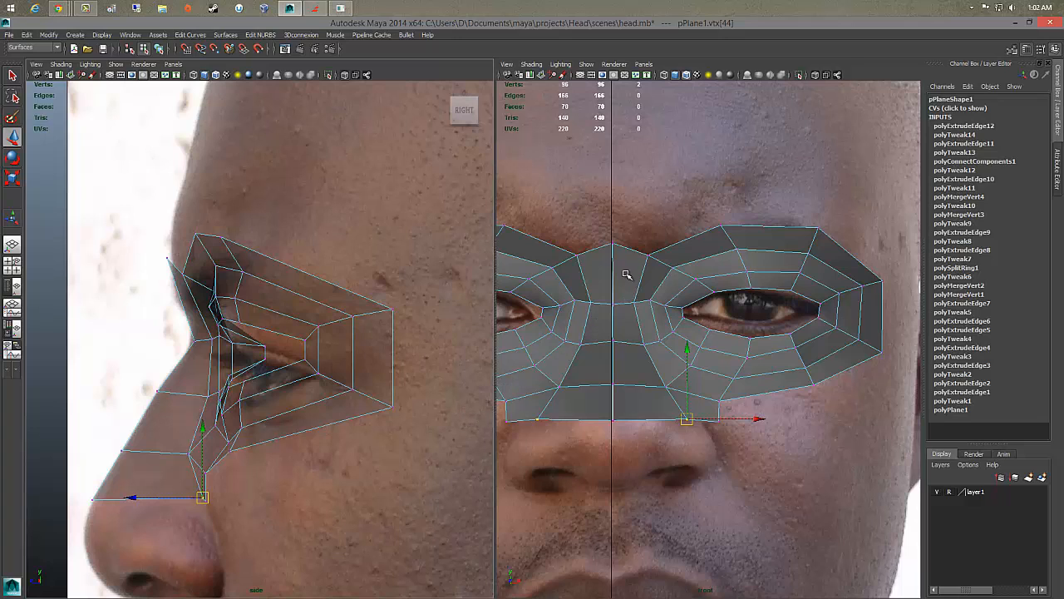
Step: Move the centre-line vertices outward to open a gap along the nose bridge, and shift them slightly back in the side view
{"action": "left_click_drag", "start_coordinate": [610, 231], "coordinate": [627, 434]}
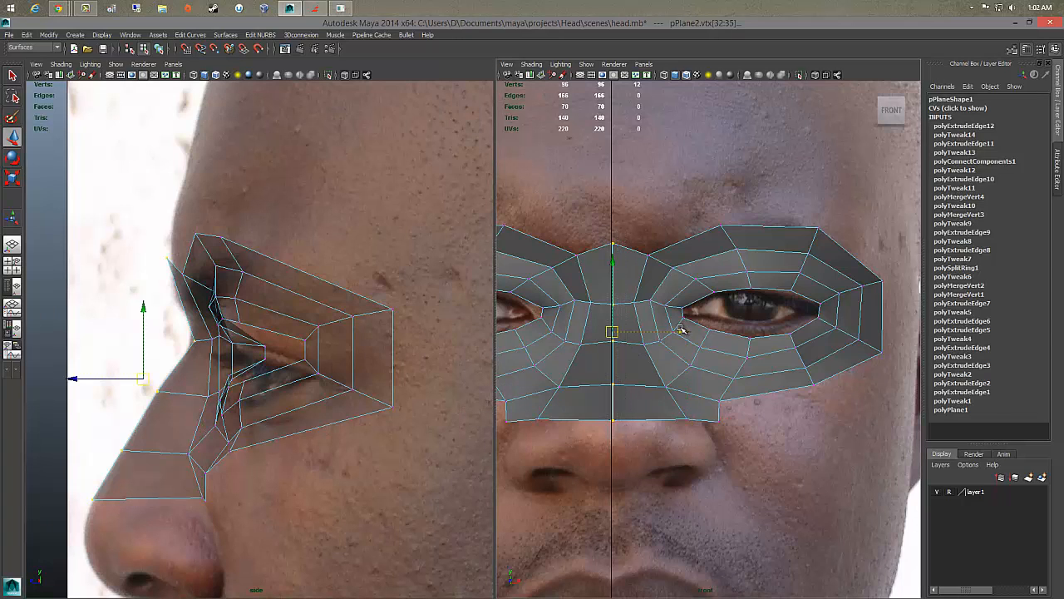
{"action": "left_click_drag", "start_coordinate": [679, 329], "coordinate": [694, 329]}
{"action": "left_click_drag", "start_coordinate": [74, 379], "coordinate": [83, 379]}
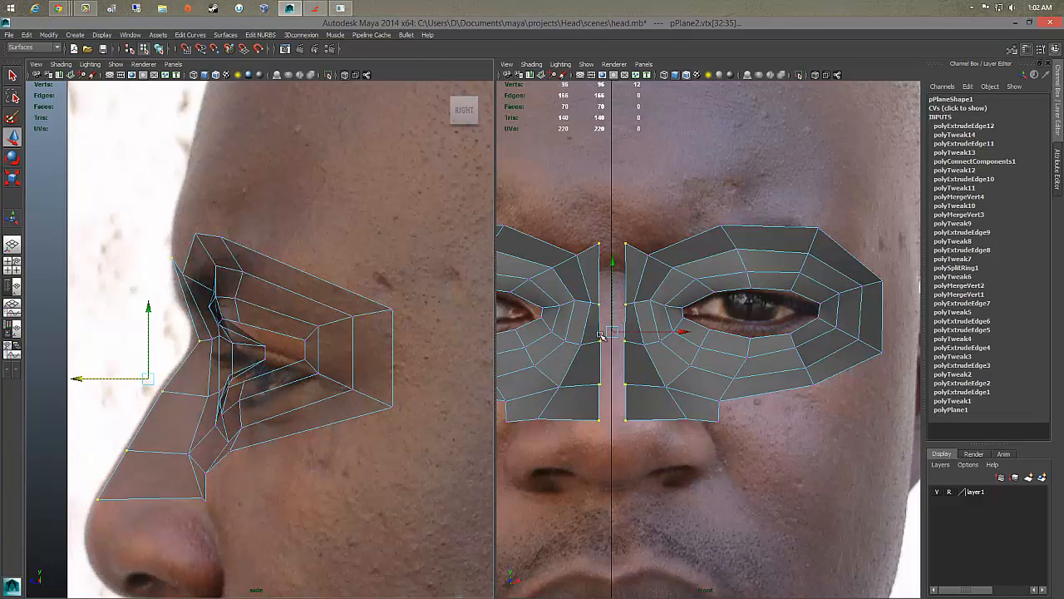
Step: Merge the overlapping vertices on the inner nose border and reshape the border so the gap widens toward the nose tip
{"action": "left_click_drag", "start_coordinate": [612, 376], "coordinate": [641, 399]}
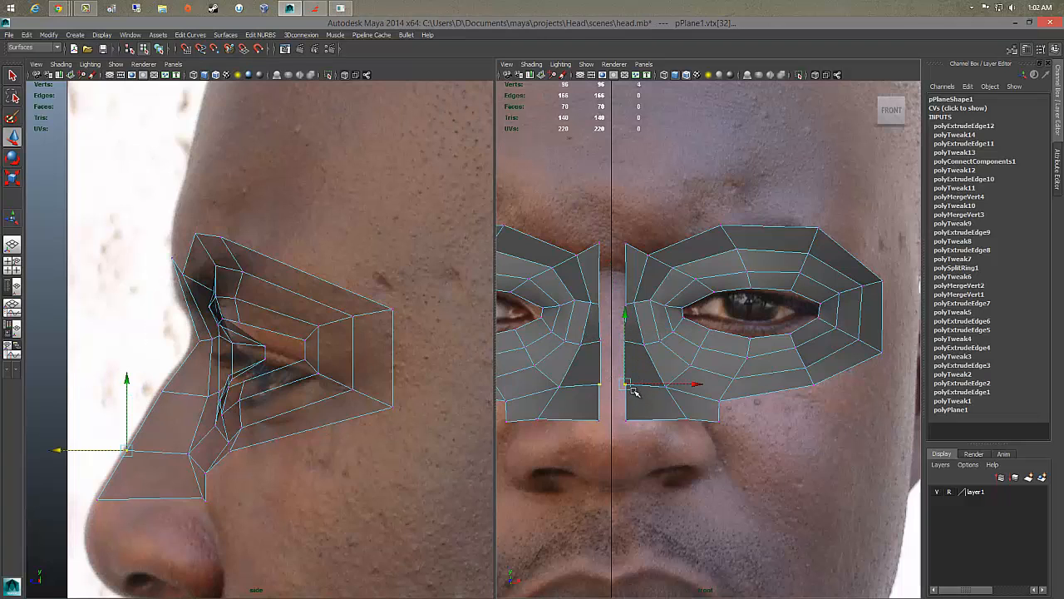
{"action": "right_click_drag", "start_coordinate": [631, 389], "coordinate": [673, 359], "text": "shift"}
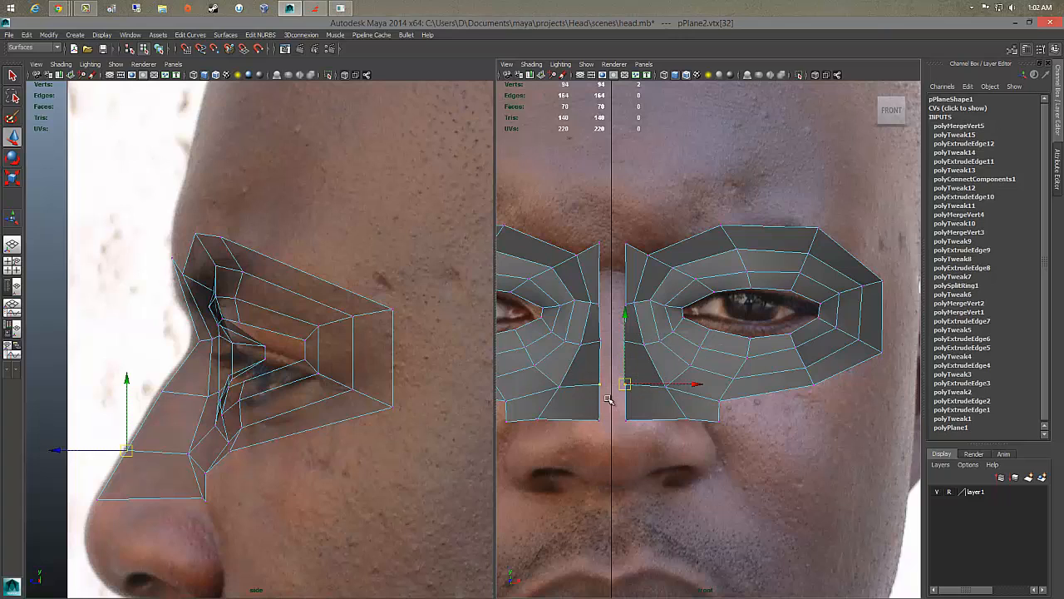
{"action": "left_click_drag", "start_coordinate": [595, 384], "coordinate": [665, 385]}
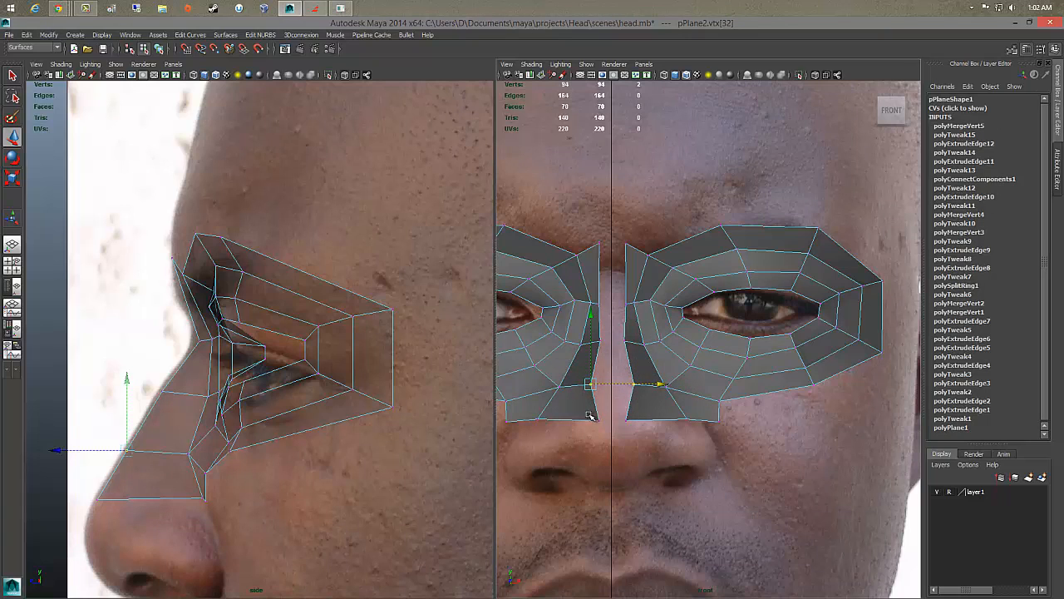
{"action": "left_click_drag", "start_coordinate": [599, 420], "coordinate": [650, 421]}
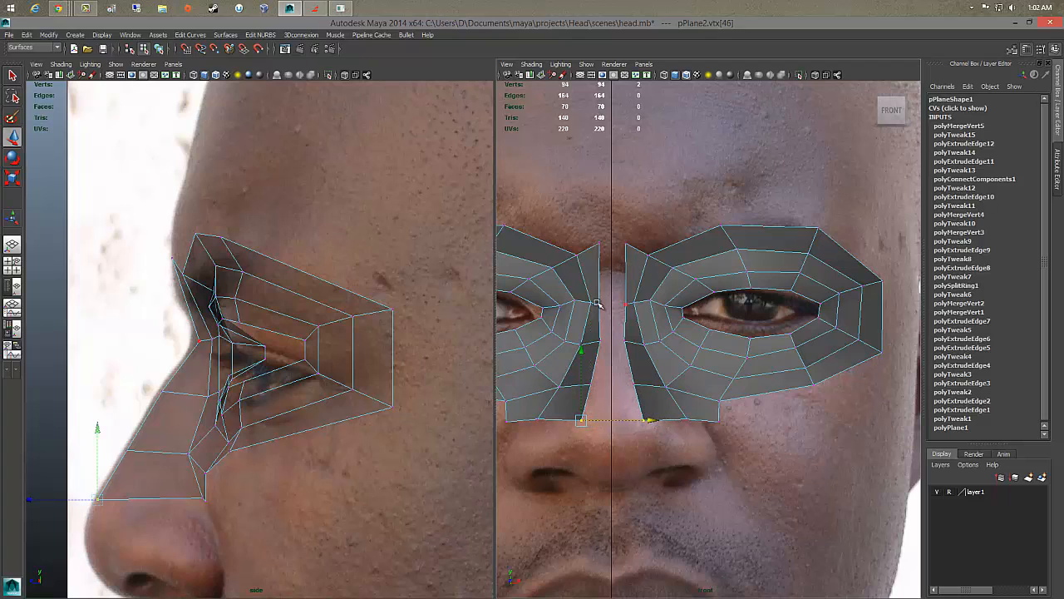
{"action": "left_click", "coordinate": [598, 304]}
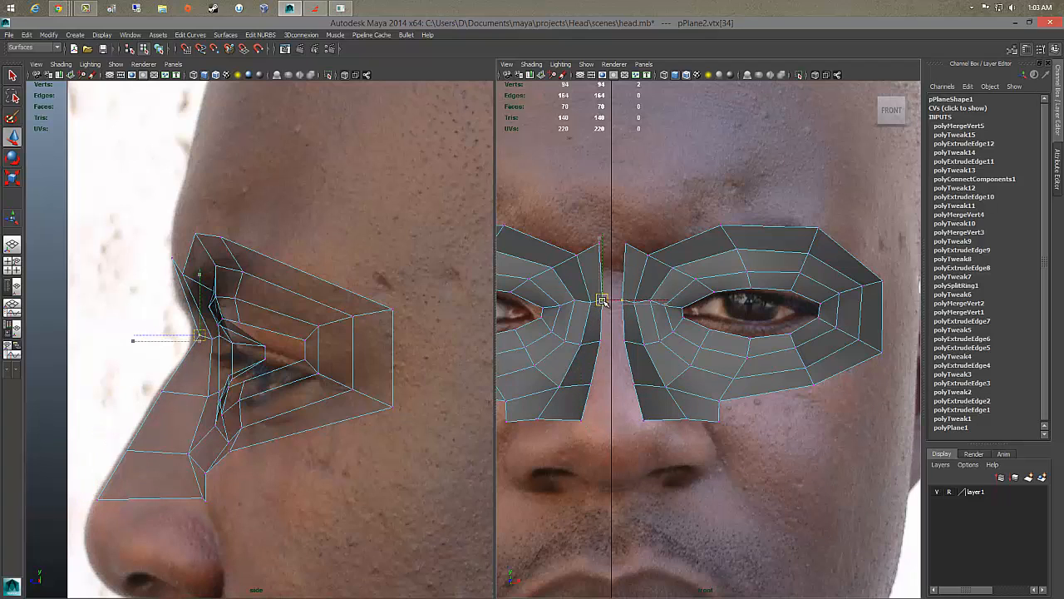
Step: Extrude the four inner border edges along the nose bridge inward toward the centre line
{"action": "right_click_drag", "start_coordinate": [629, 250], "coordinate": [621, 264]}
{"action": "left_click", "coordinate": [623, 265]}
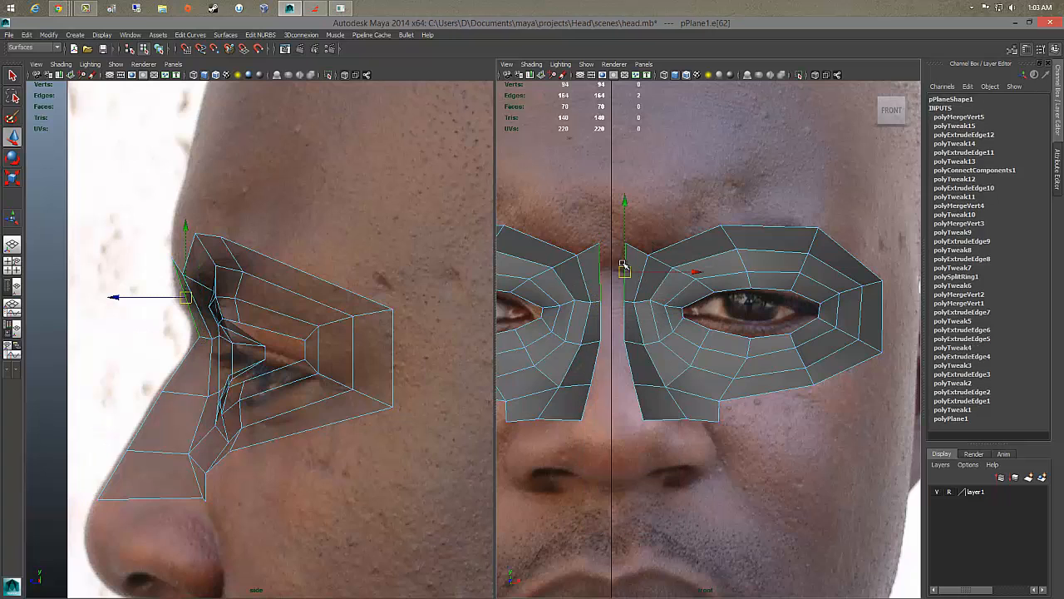
{"action": "left_click", "coordinate": [626, 341], "text": "shift"}
{"action": "left_click", "coordinate": [625, 326], "text": "shift"}
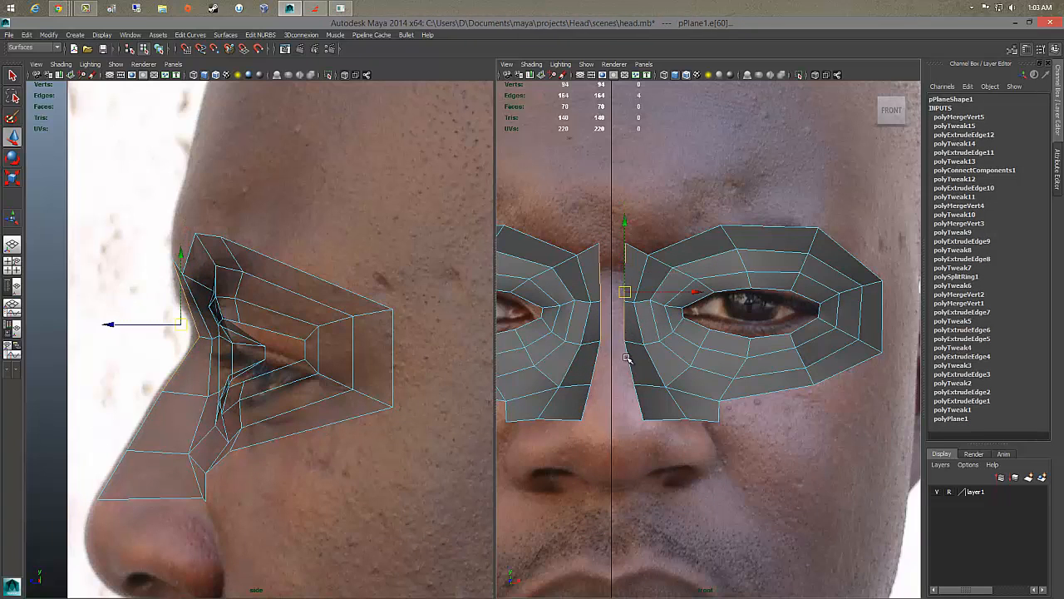
{"action": "left_click", "coordinate": [627, 359], "text": "shift"}
{"action": "left_click", "coordinate": [637, 400], "text": "shift"}
{"action": "right_click_drag", "start_coordinate": [639, 400], "coordinate": [636, 426], "text": "shift"}
{"action": "left_click", "coordinate": [756, 235]}
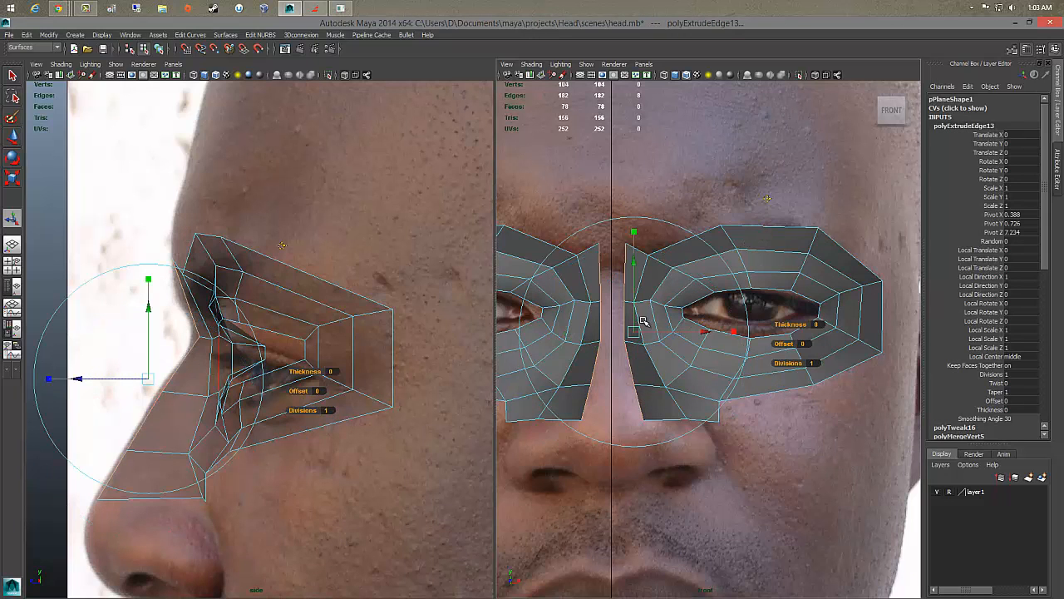
{"action": "left_click_drag", "start_coordinate": [633, 331], "coordinate": [622, 331]}
Step: Align the top and two lowest vertices of the extruded strip to the centre line to close the nose gap
{"action": "right_click_drag", "start_coordinate": [618, 272], "coordinate": [582, 268]}
{"action": "left_click", "coordinate": [613, 243]}
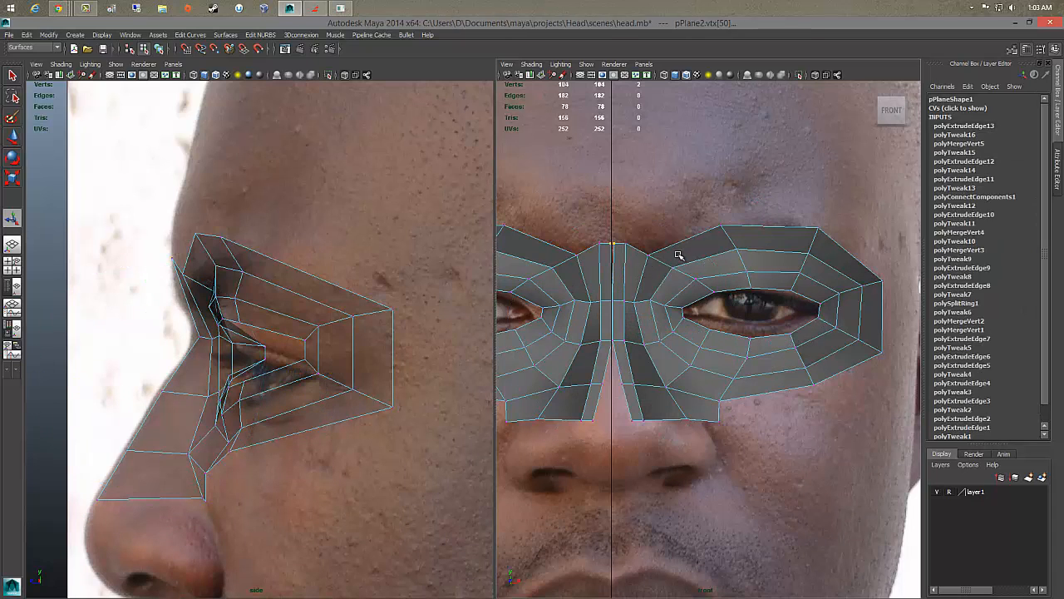
{"action": "key", "text": "w"}
{"action": "left_click_drag", "start_coordinate": [682, 244], "coordinate": [680, 246]}
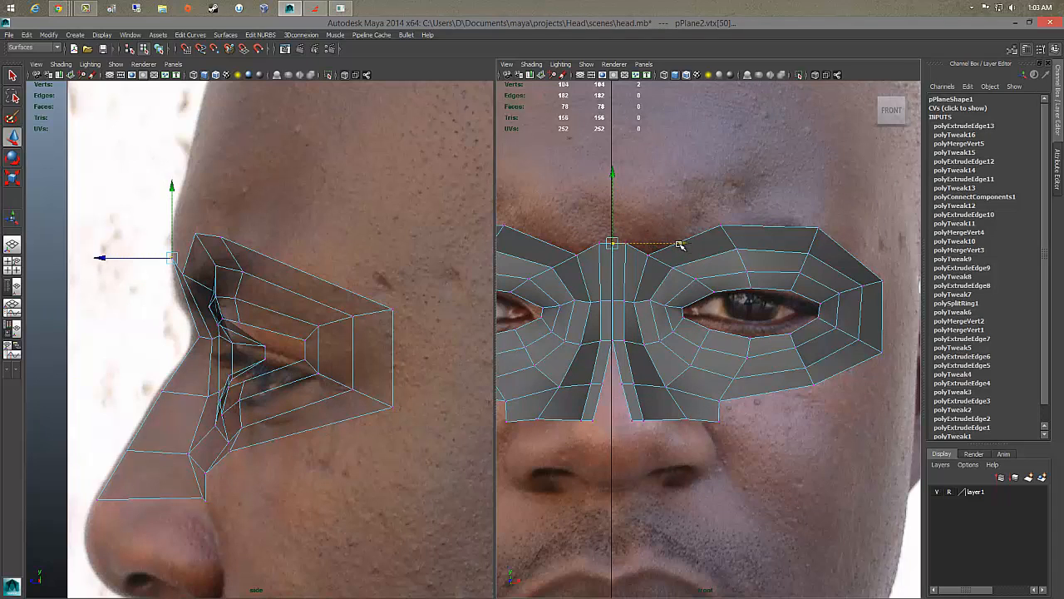
{"action": "left_click", "coordinate": [618, 387]}
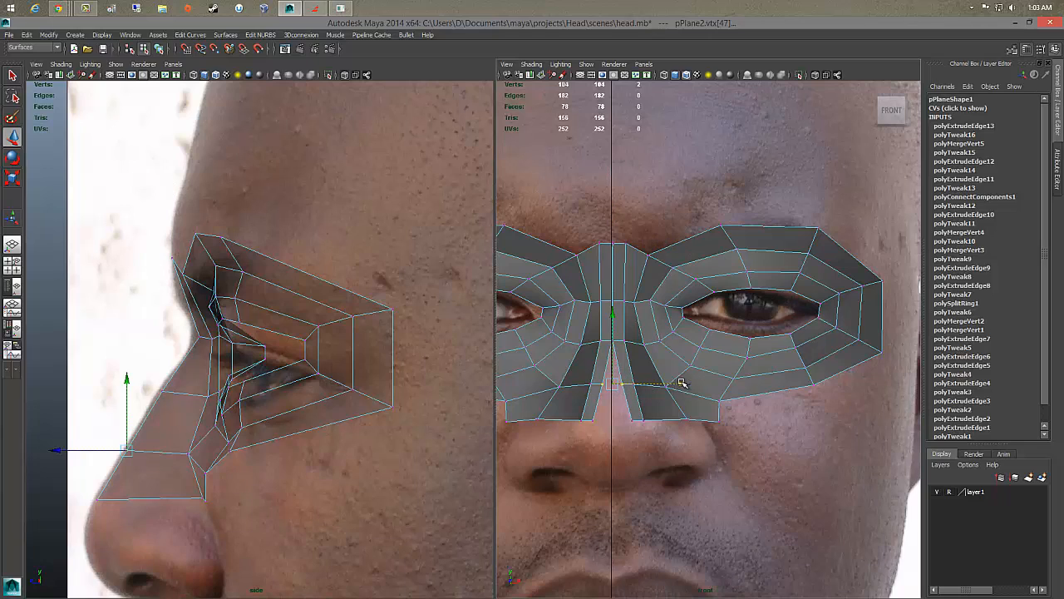
{"action": "mouse_move", "coordinate": [682, 383]}
{"action": "left_mouse_down"}
{"action": "mouse_move", "coordinate": [671, 380]}
{"action": "mouse_move", "coordinate": [682, 385]}
{"action": "left_mouse_up"}
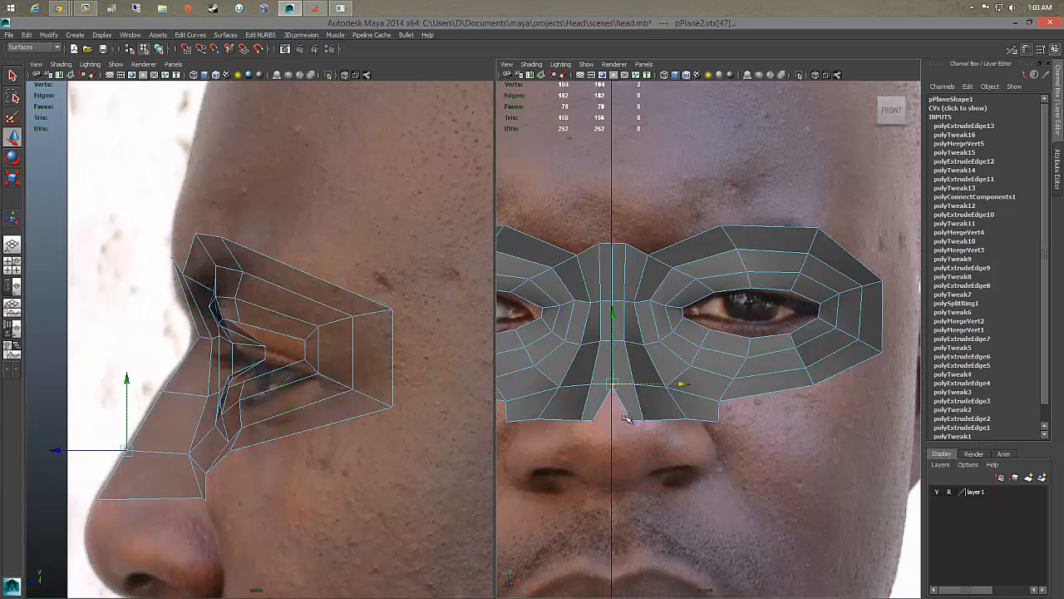
{"action": "left_click", "coordinate": [640, 423]}
{"action": "left_click_drag", "start_coordinate": [700, 421], "coordinate": [680, 421]}
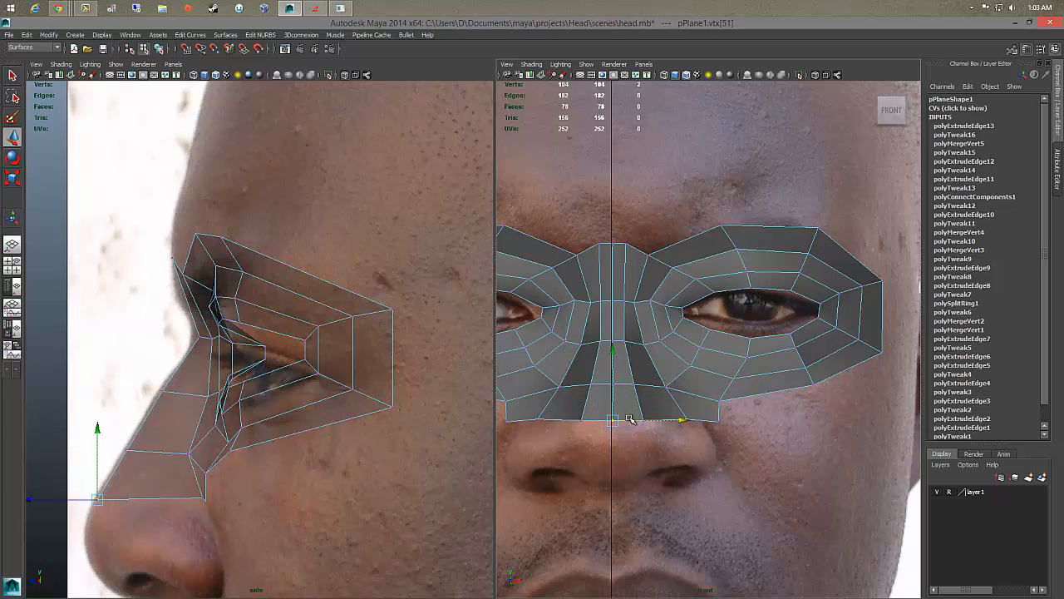
Step: Raise the inner and centre vertices of the lower nose border slightly above the nose tip
{"action": "left_click", "coordinate": [586, 383]}
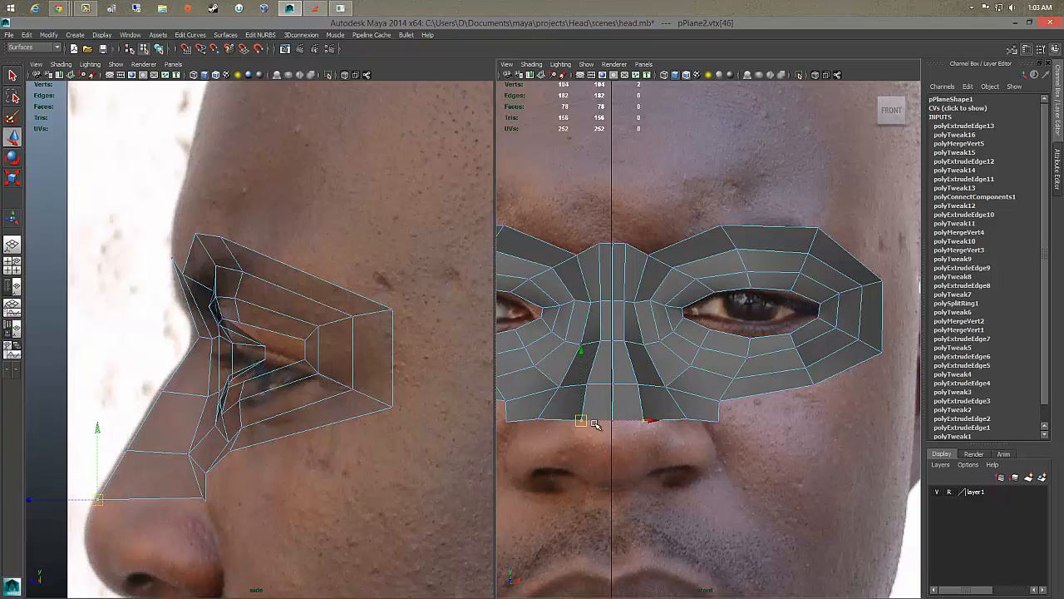
{"action": "left_click", "coordinate": [578, 413]}
{"action": "left_click", "coordinate": [612, 410]}
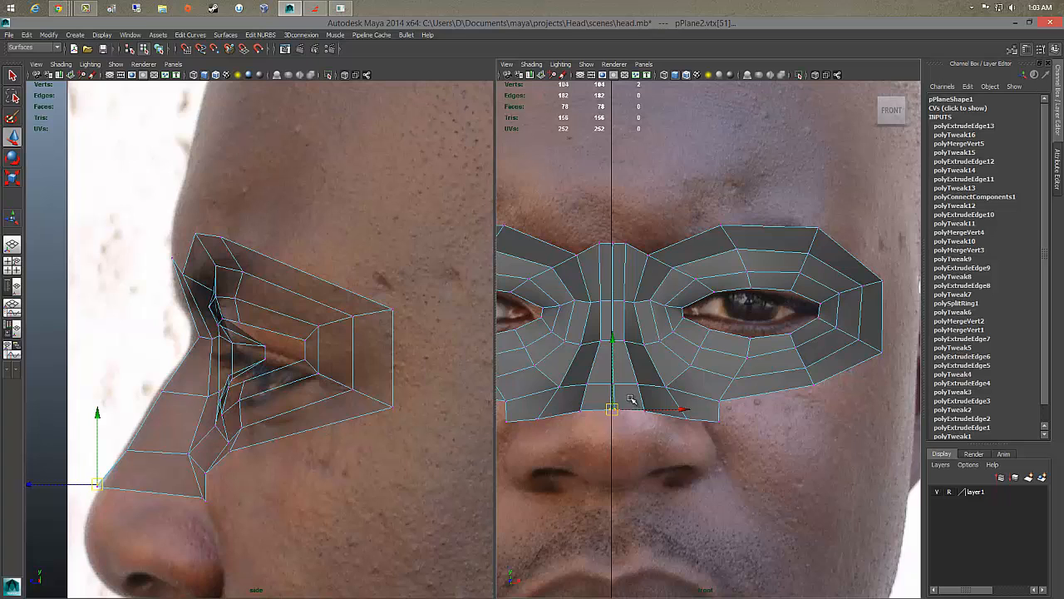
Step: Extrude the lower border edge of the central nose strip
{"action": "right_click_drag", "start_coordinate": [631, 399], "coordinate": [630, 307]}
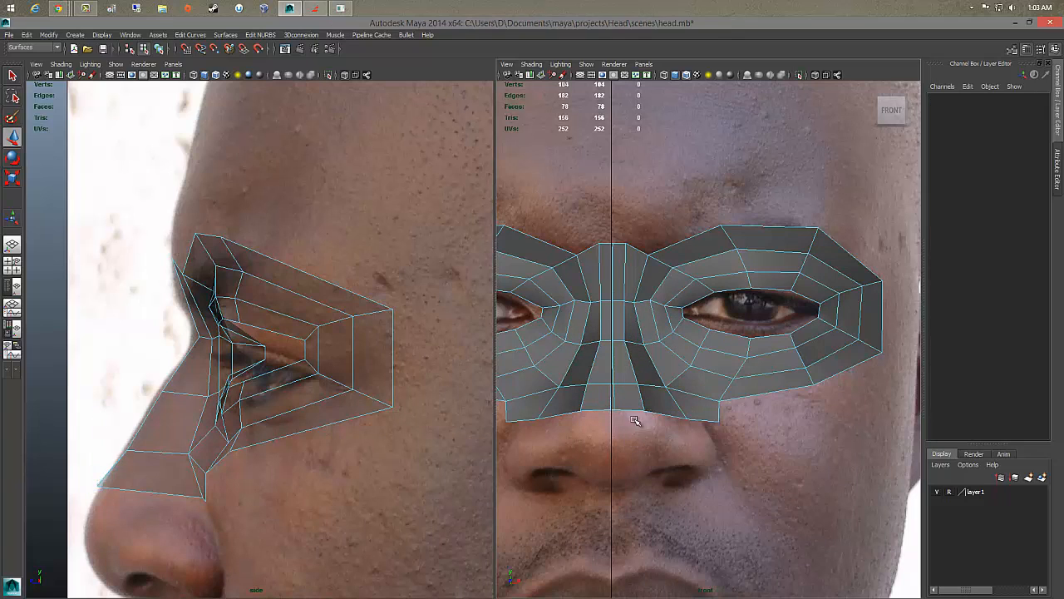
{"action": "left_click", "coordinate": [632, 410]}
{"action": "right_click_drag", "start_coordinate": [632, 410], "coordinate": [634, 434], "text": "shift"}
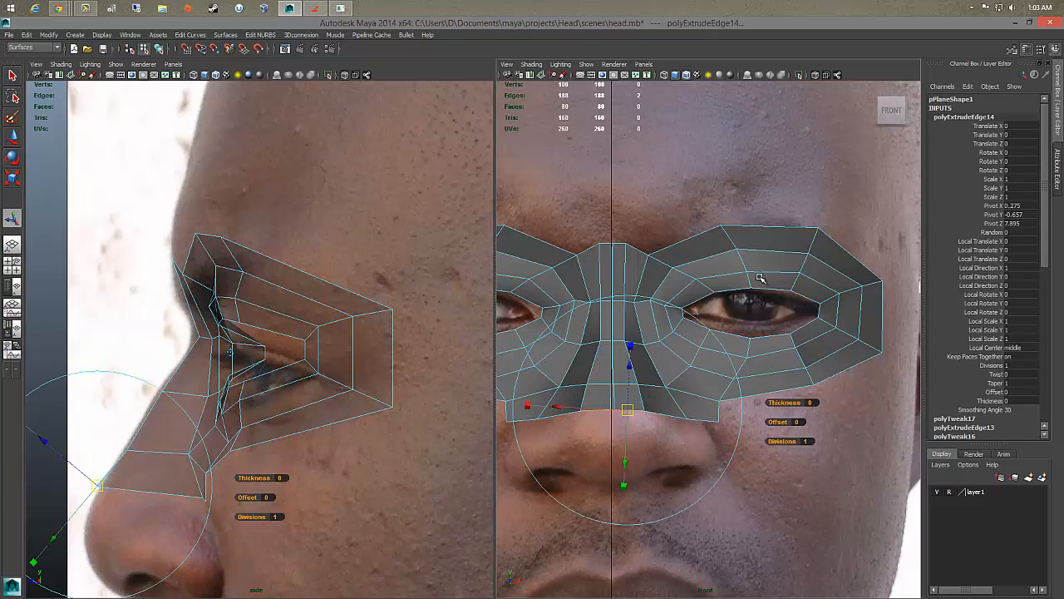